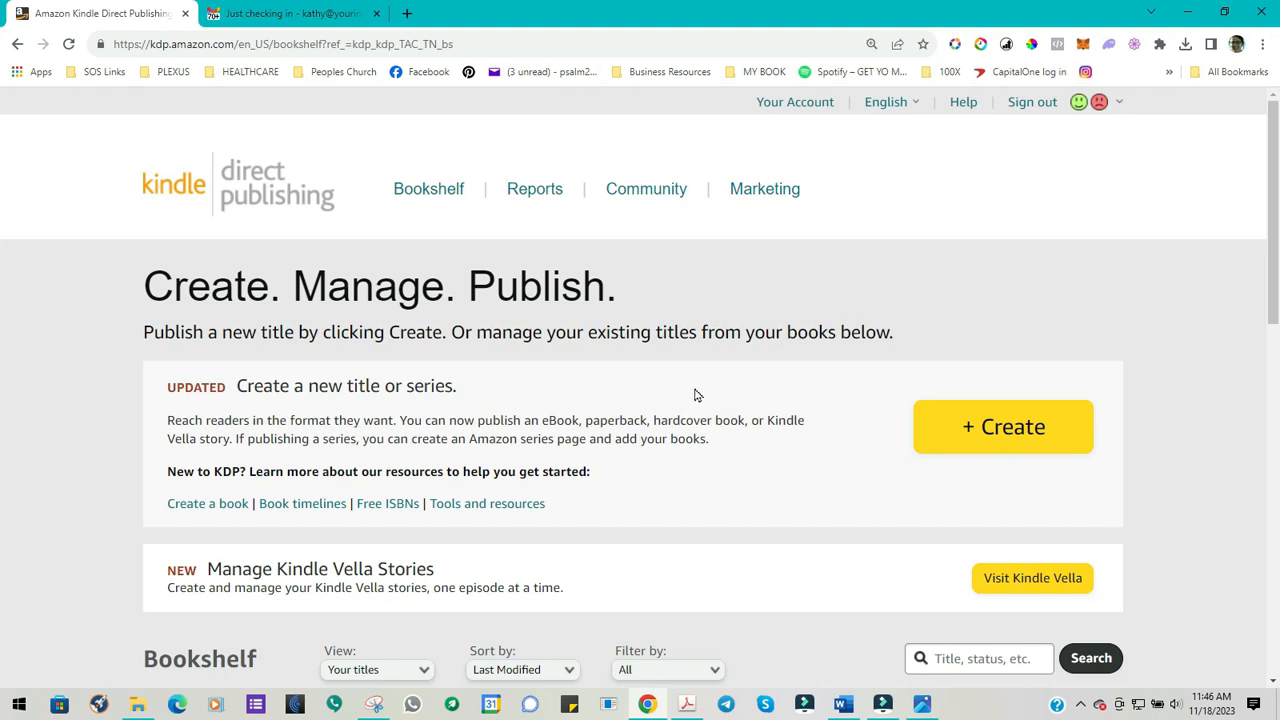
# Step: Start creating a new paperback title from the bookshelf
pyautogui.click(1017, 432)
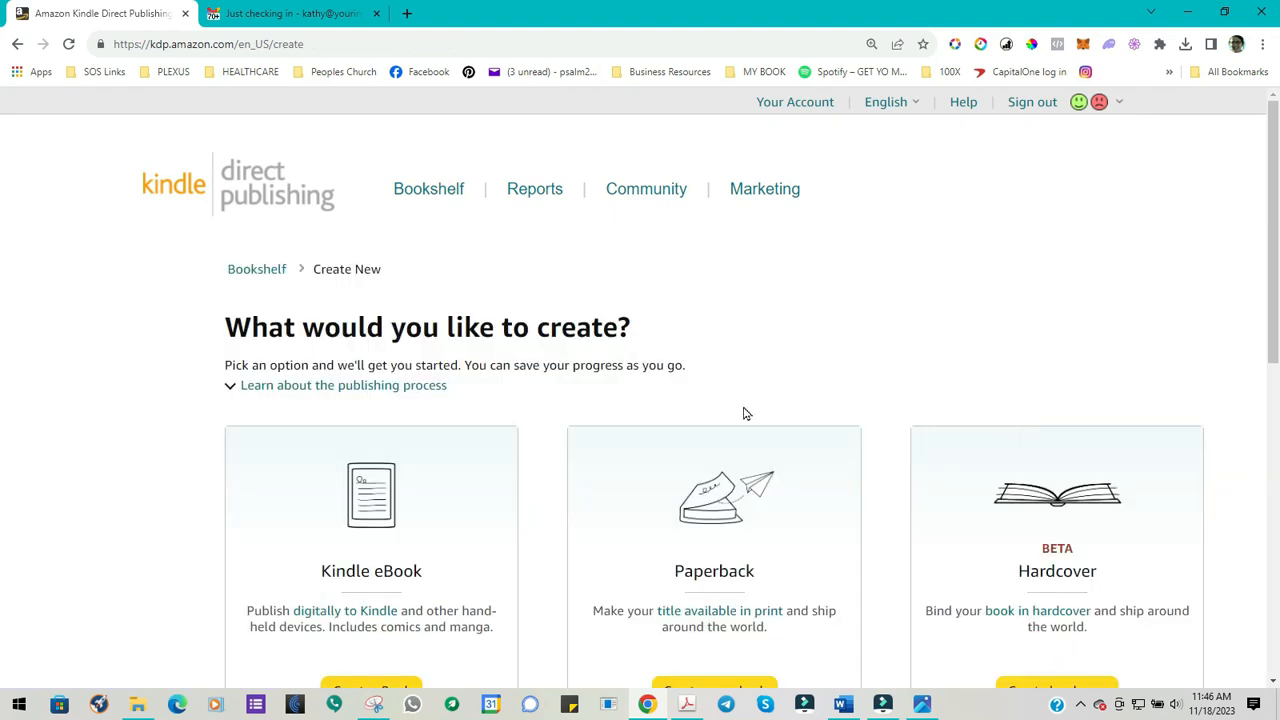
pyautogui.scroll(-2, 710, 410)
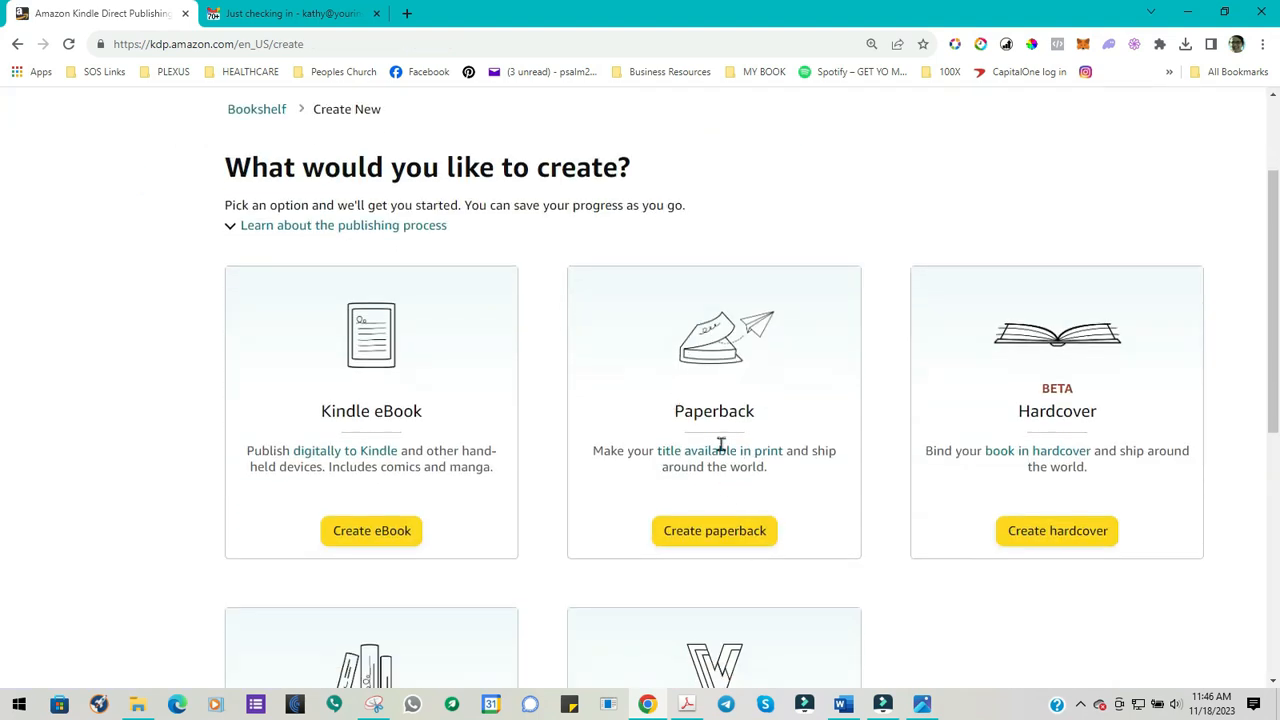
pyautogui.click(712, 538)
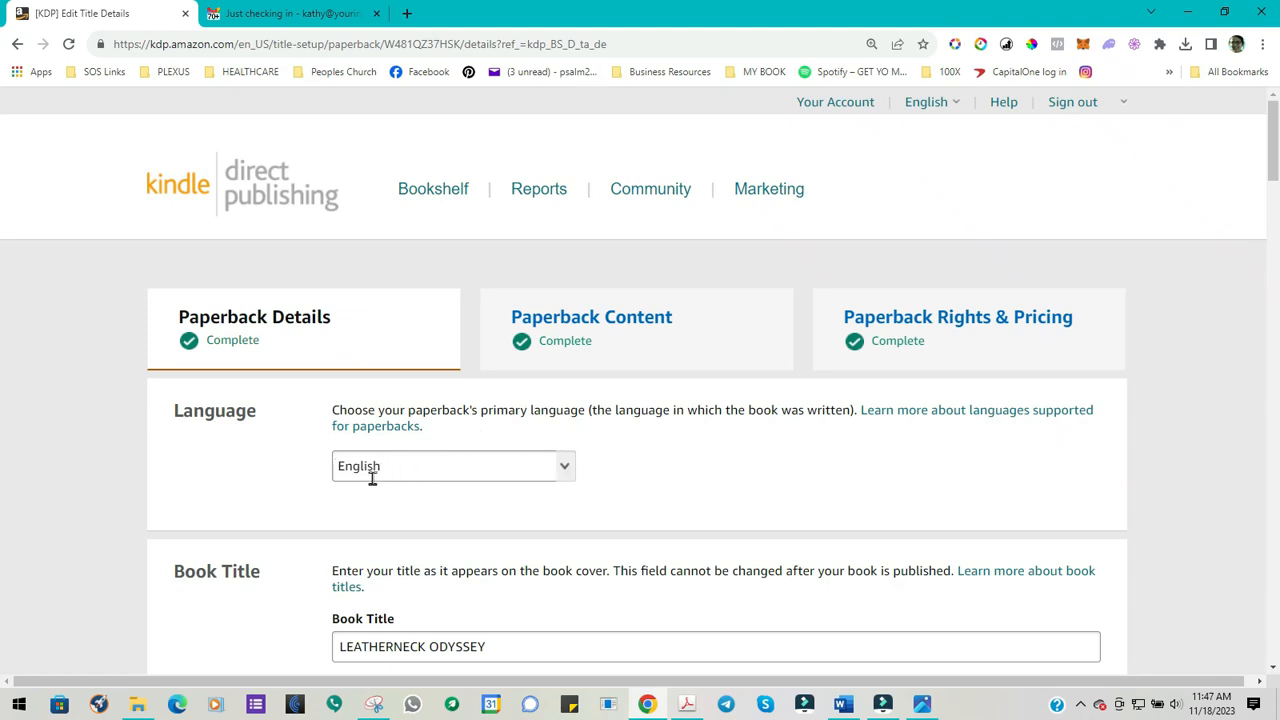
# Step: Review the paperback's language, title, subtitle, series, edition number and author entries, and the available contributor roles
pyautogui.scroll(-3, 191, 491)
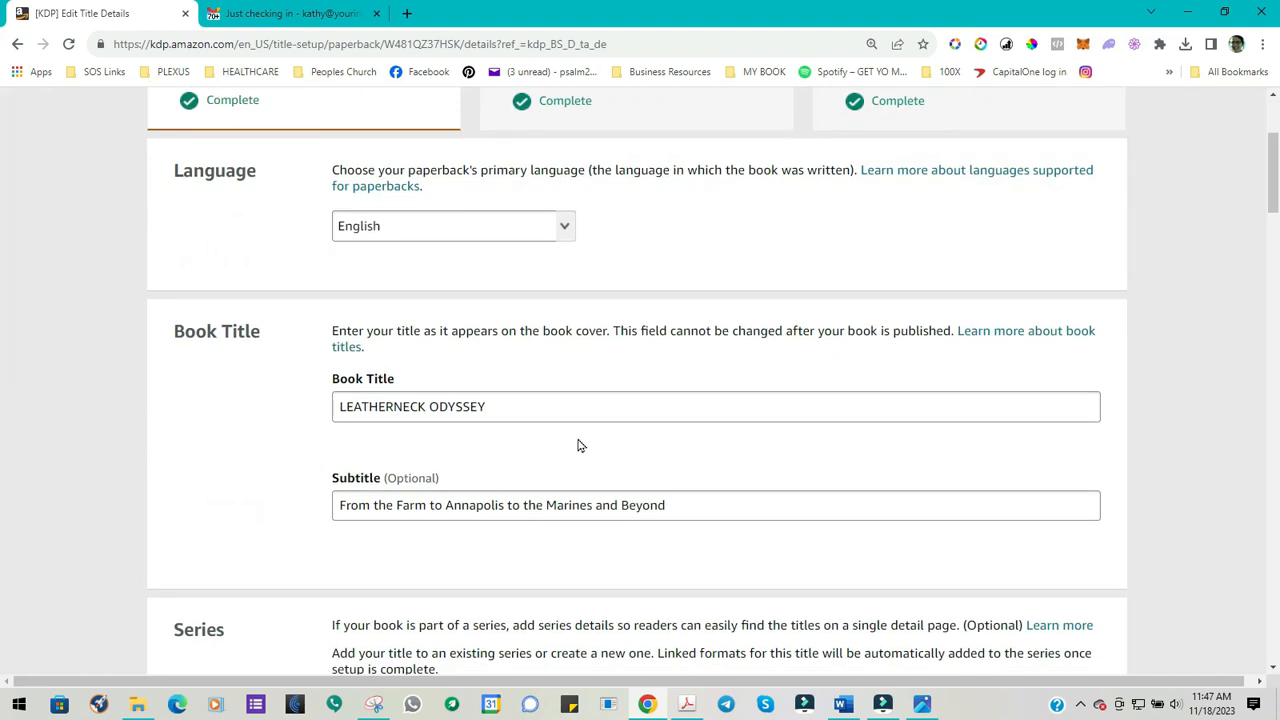
pyautogui.scroll(-1, 466, 402)
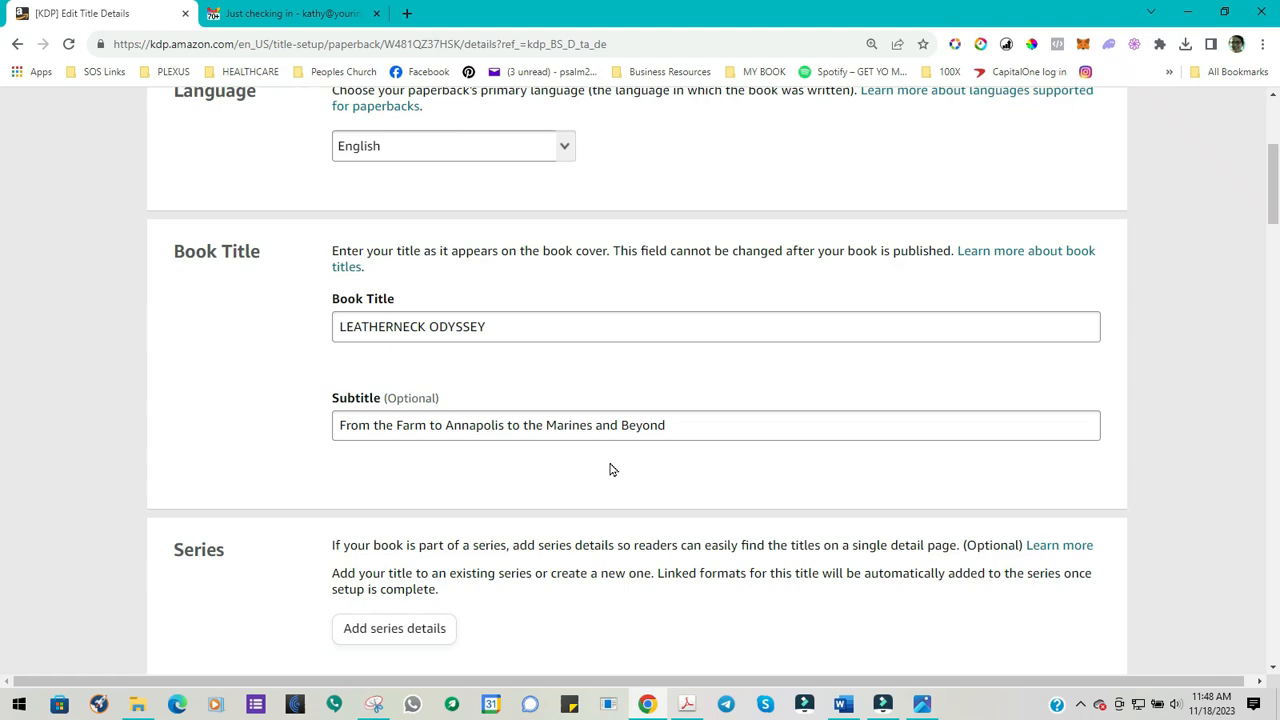
pyautogui.scroll(-2, 630, 480)
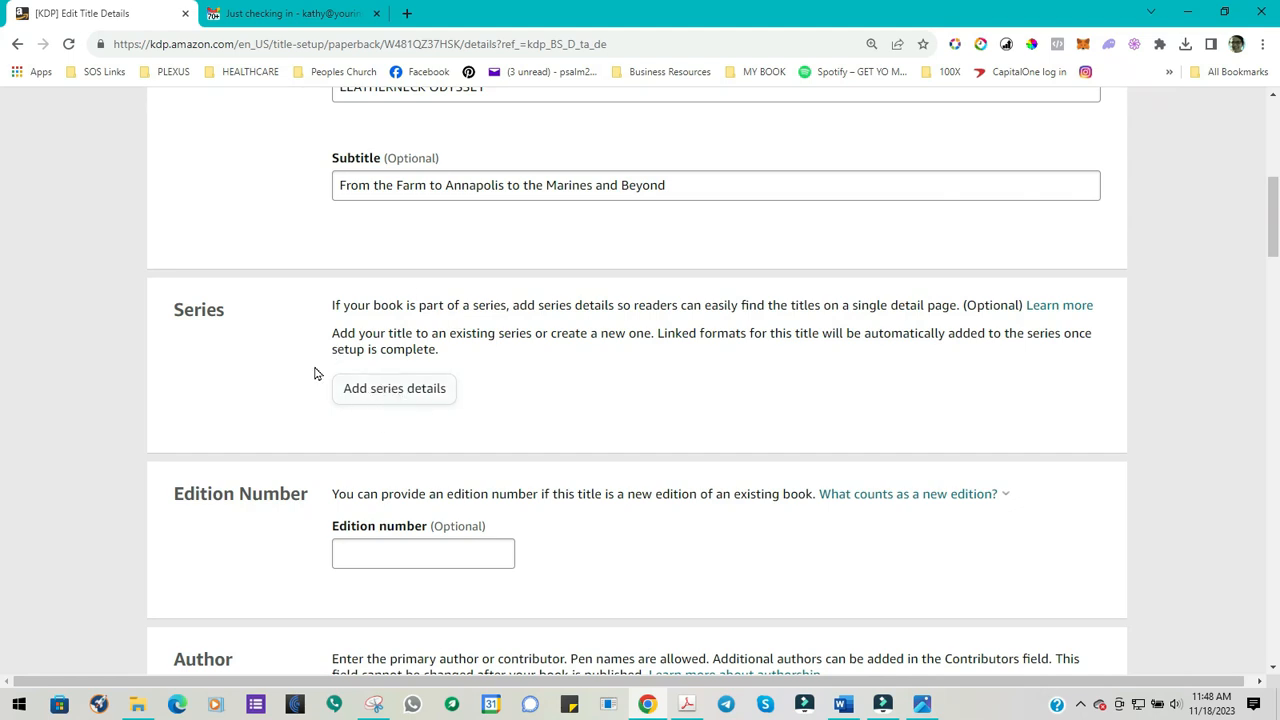
pyautogui.scroll(-3, 229, 372)
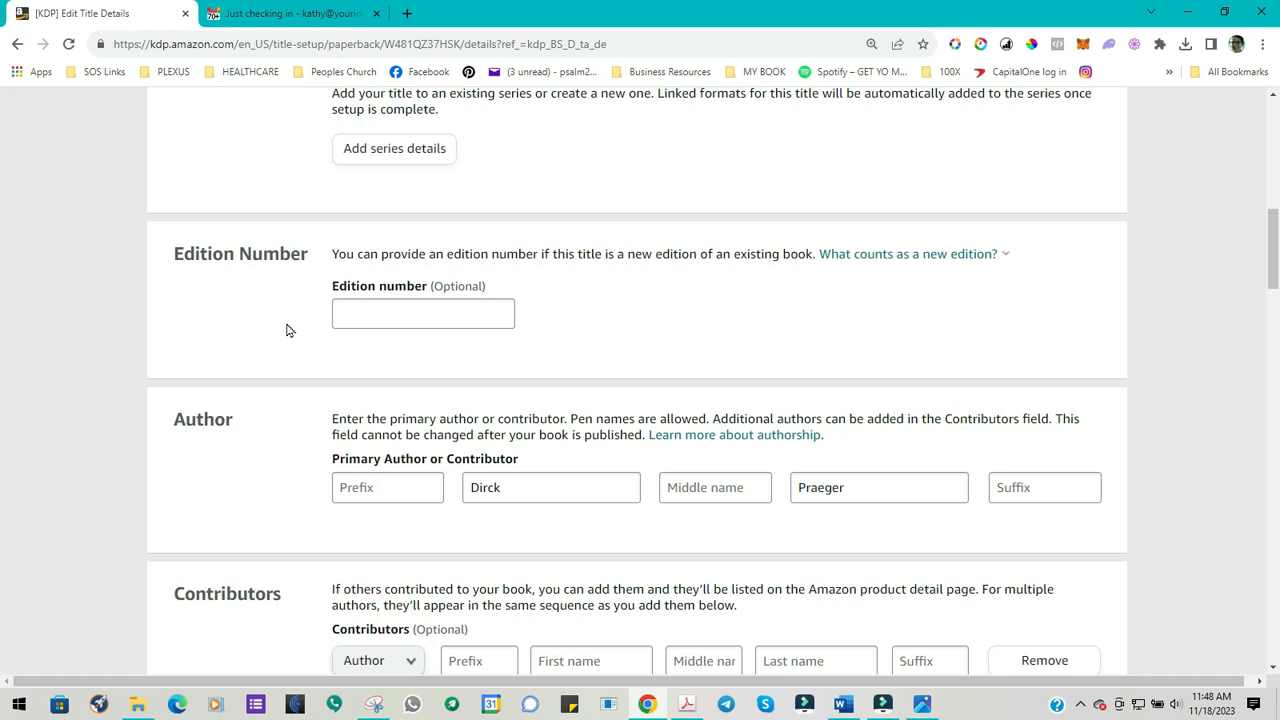
pyautogui.scroll(-3, 224, 345)
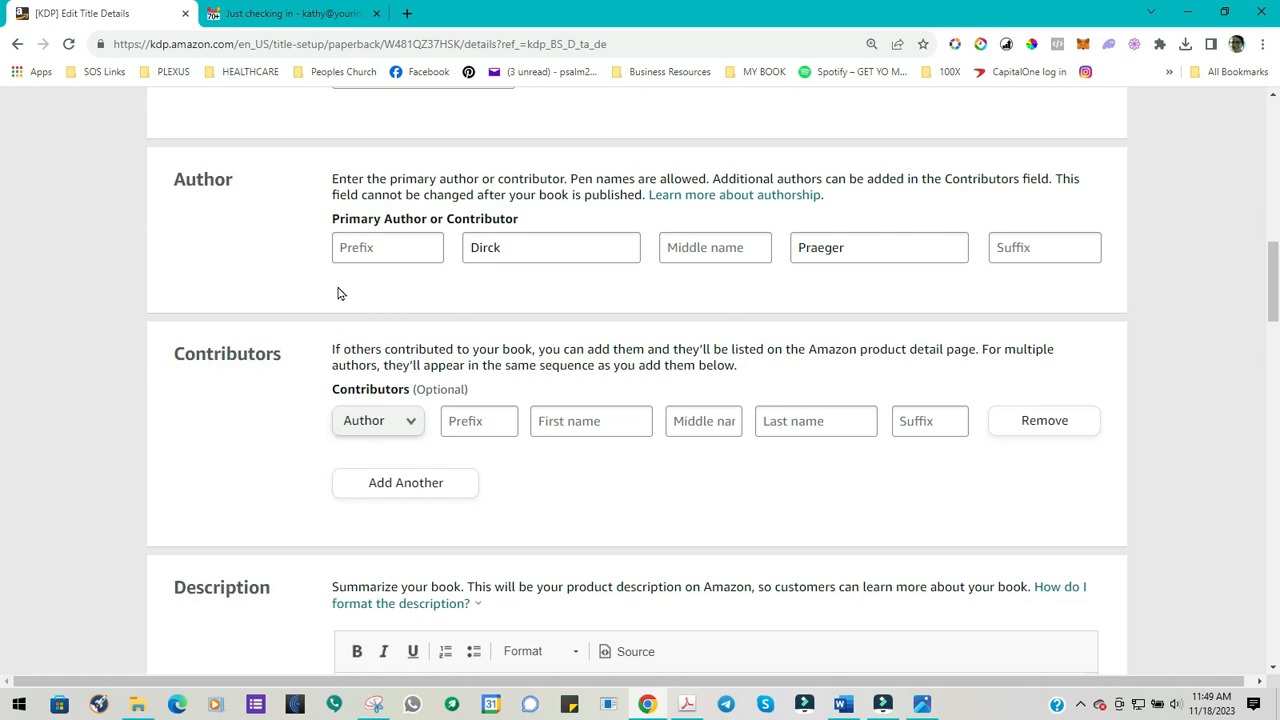
pyautogui.scroll(-1, 240, 320)
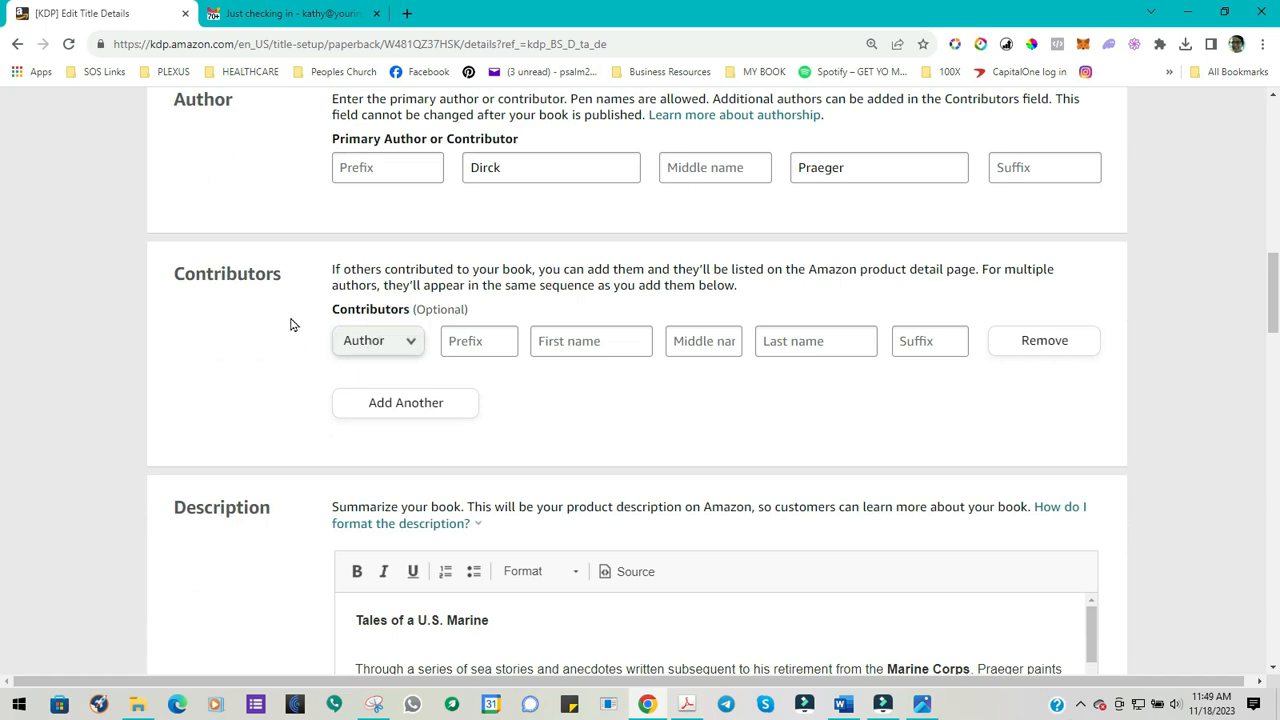
pyautogui.click(411, 345)
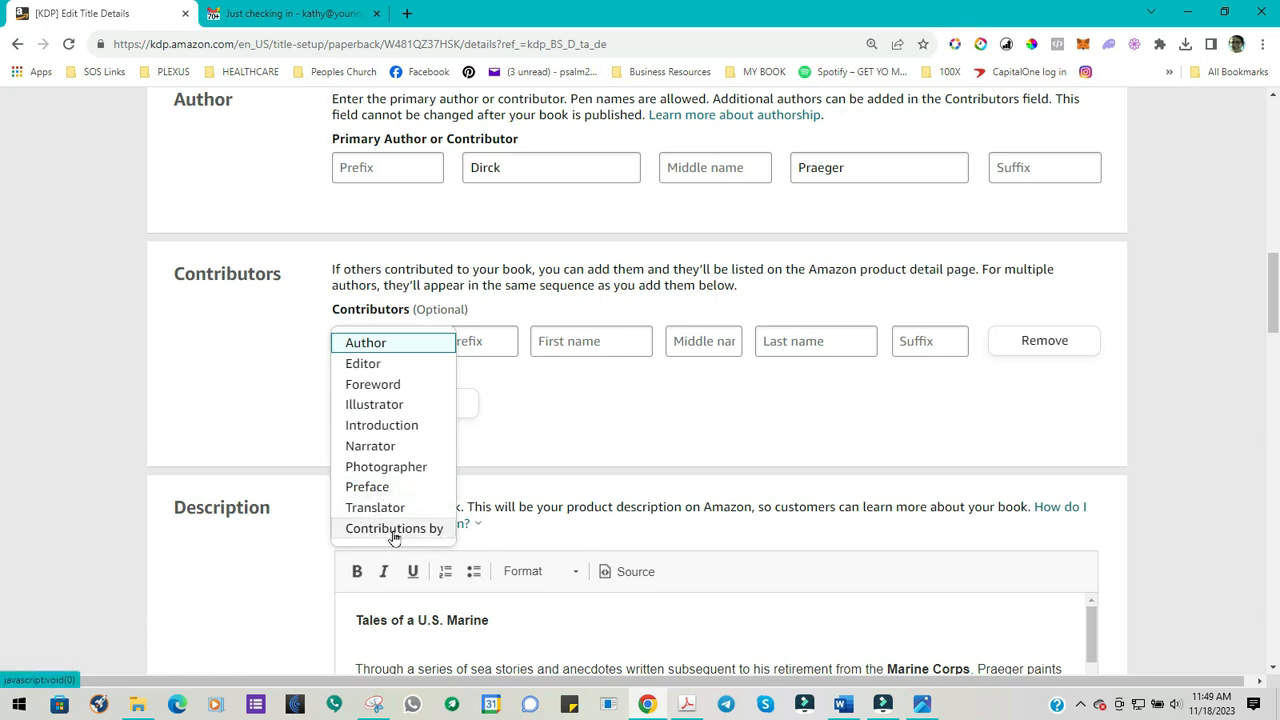
pyautogui.click(606, 401)
pyautogui.click(604, 395)
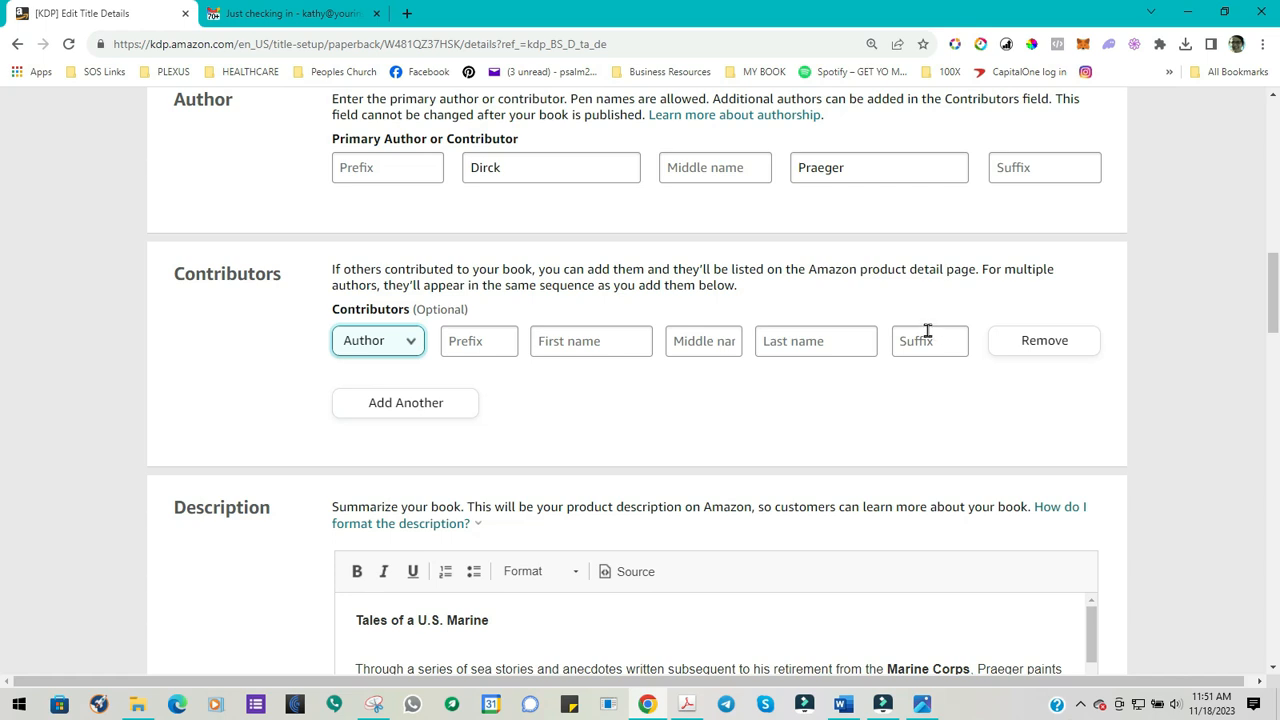
# Step: Try the Editor role for the contributor and return the role to Author
pyautogui.click(413, 345)
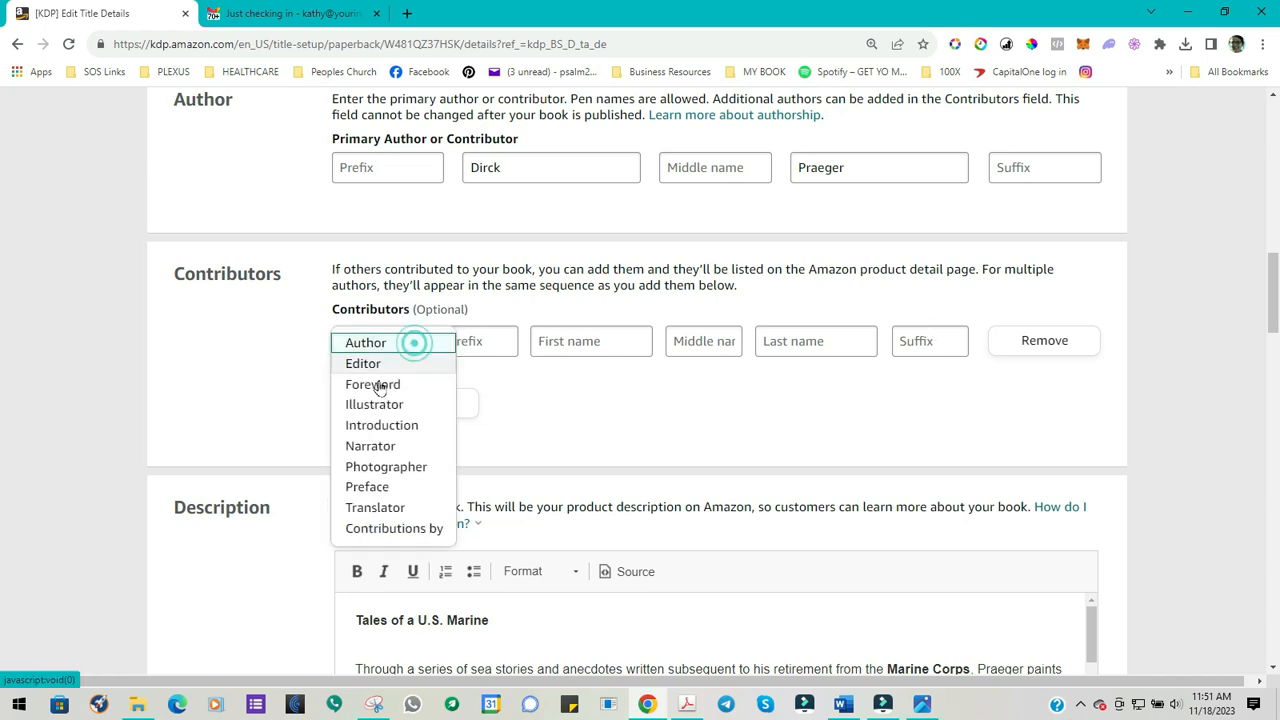
pyautogui.click(362, 364)
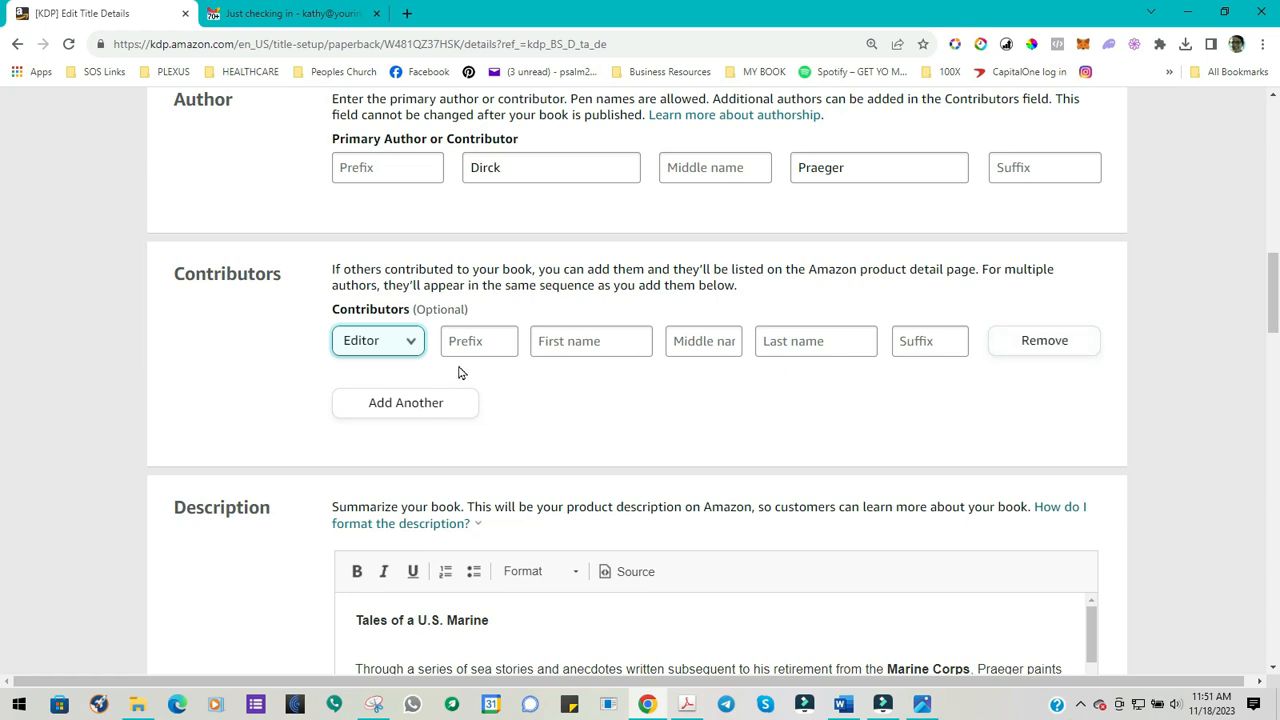
pyautogui.click(408, 348)
pyautogui.click(352, 345)
# Step: Try Heading 5 and Heading 6 on the description line "Tales of a U.S. Marine" and return it to Heading 4
pyautogui.scroll(-2, 648, 434)
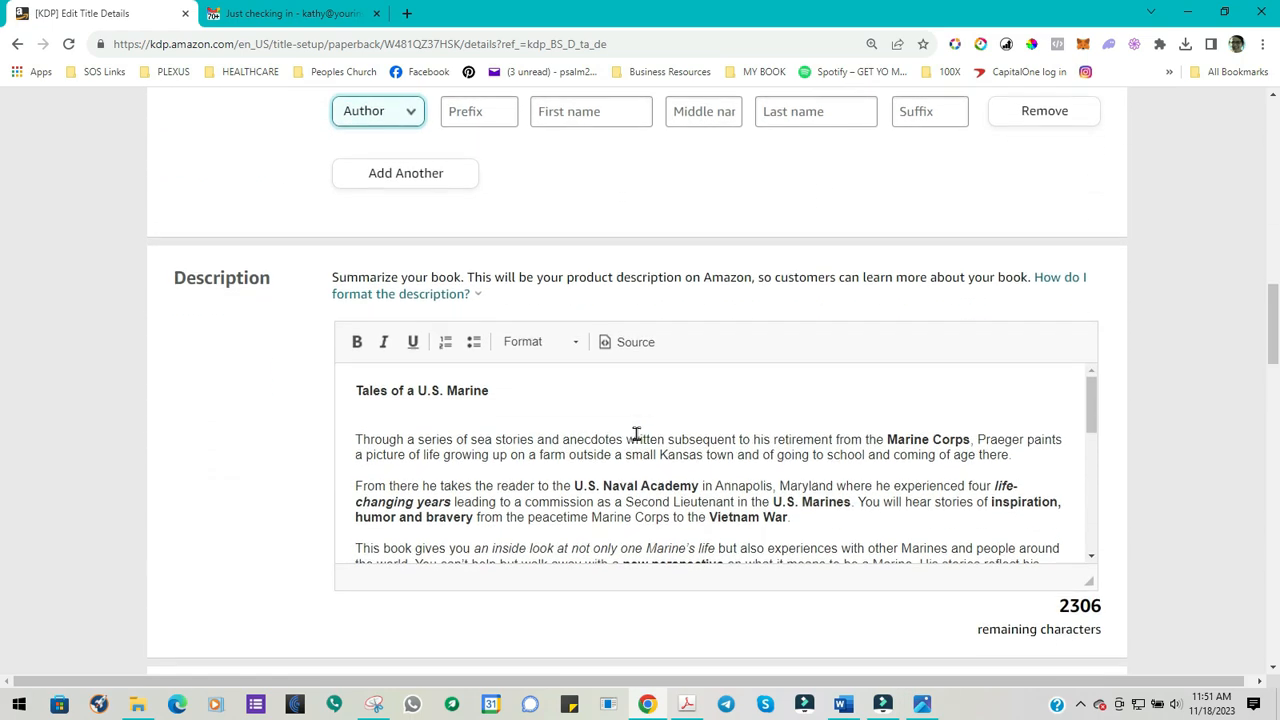
pyautogui.scroll(-2, 636, 432)
pyautogui.scroll(2, 636, 432)
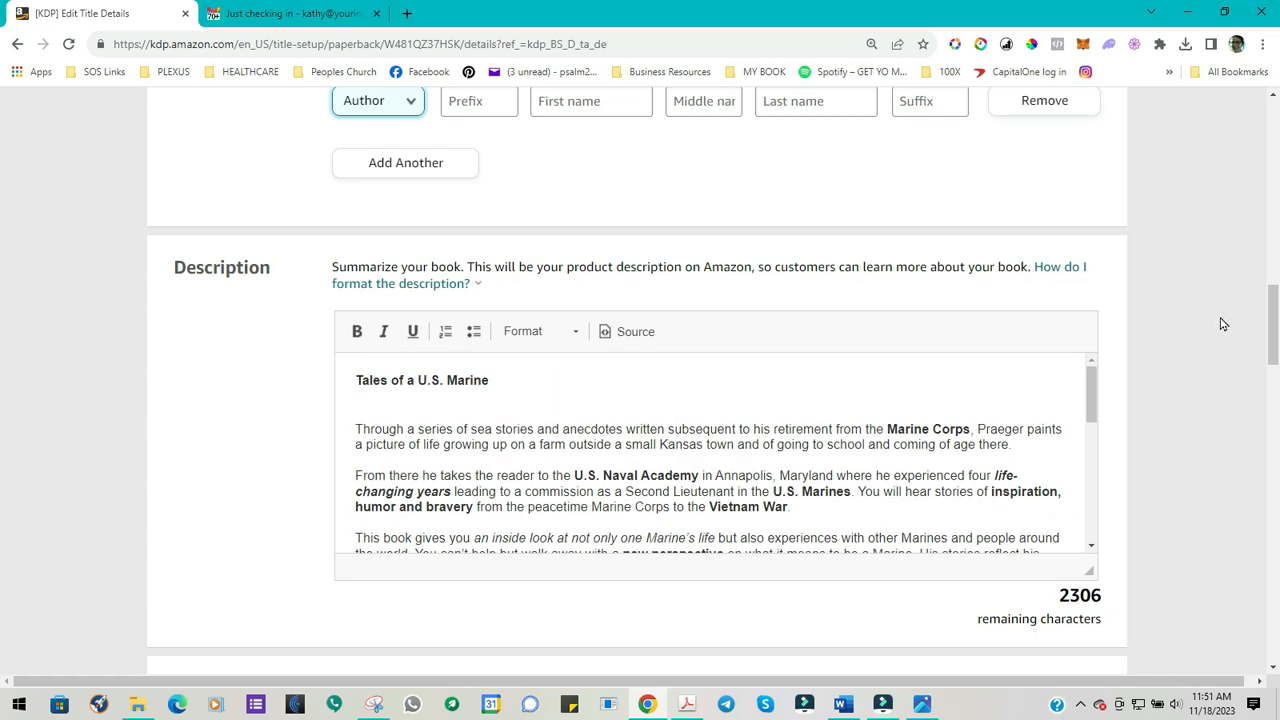
pyautogui.moveTo(1272, 338)
pyautogui.mouseDown()
pyautogui.moveTo(1272, 350)
pyautogui.moveTo(1272, 338)
pyautogui.mouseUp()
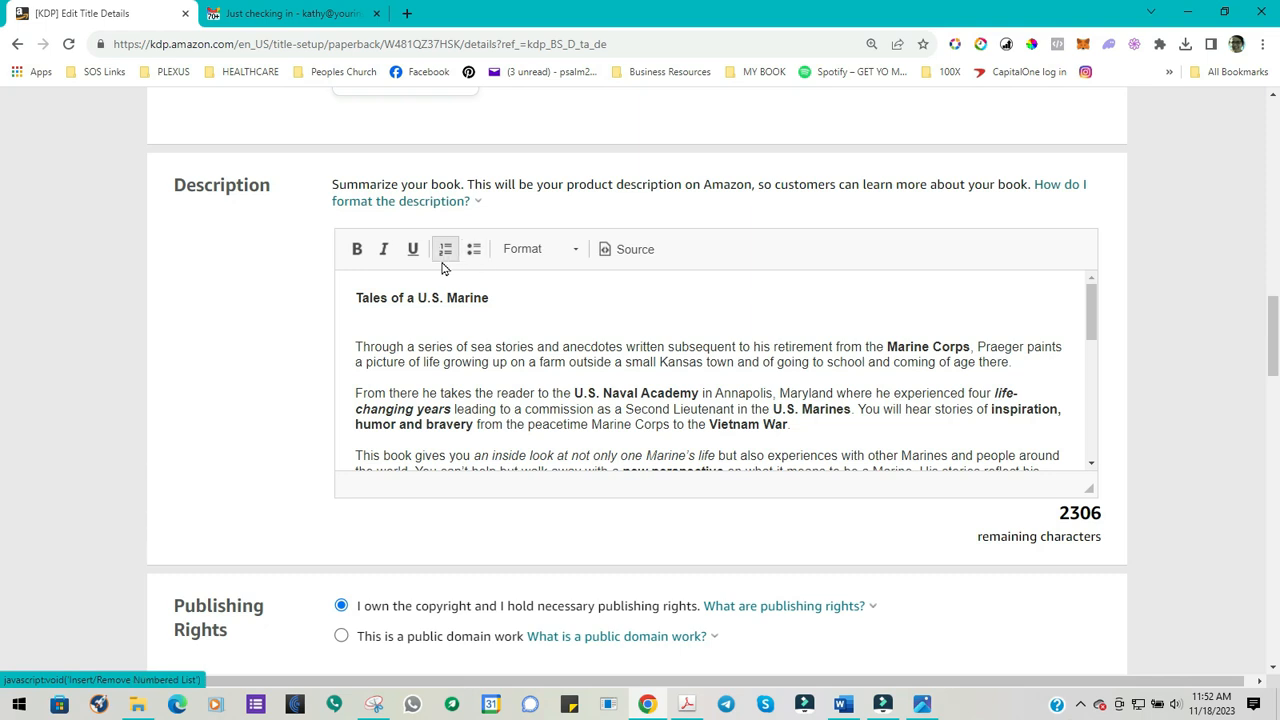
pyautogui.tripleClick(498, 300)
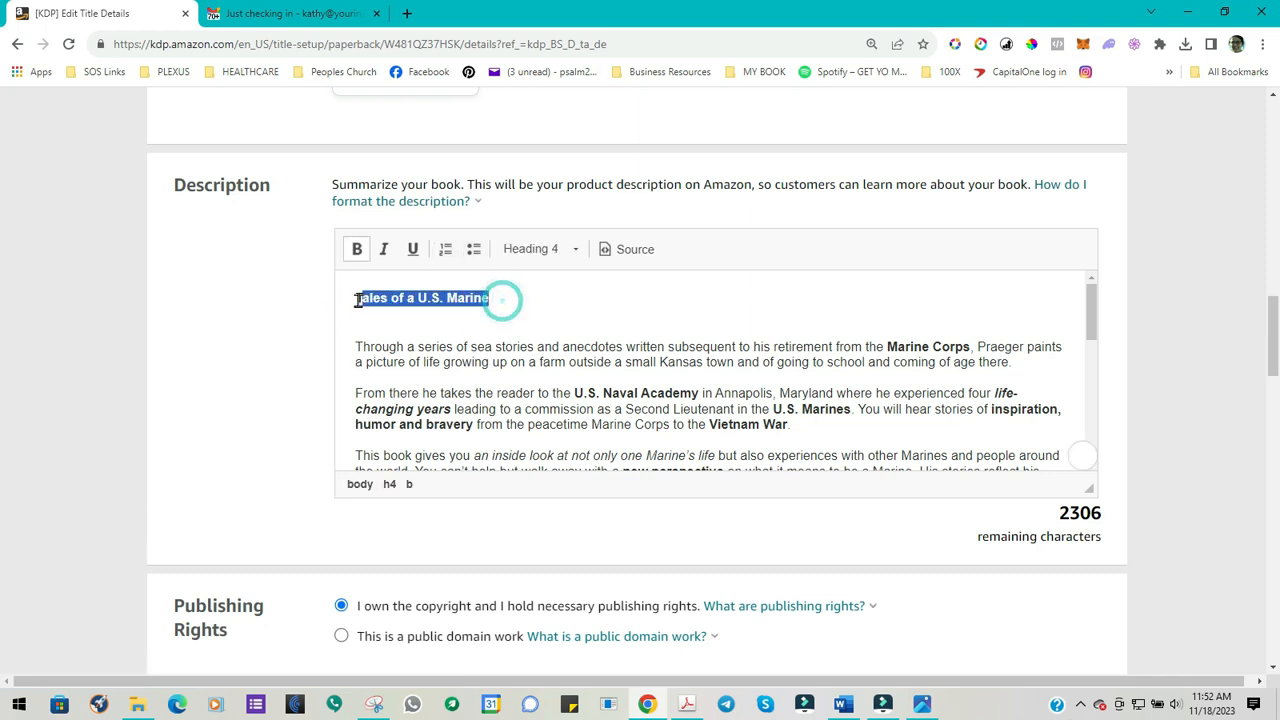
pyautogui.click(578, 252)
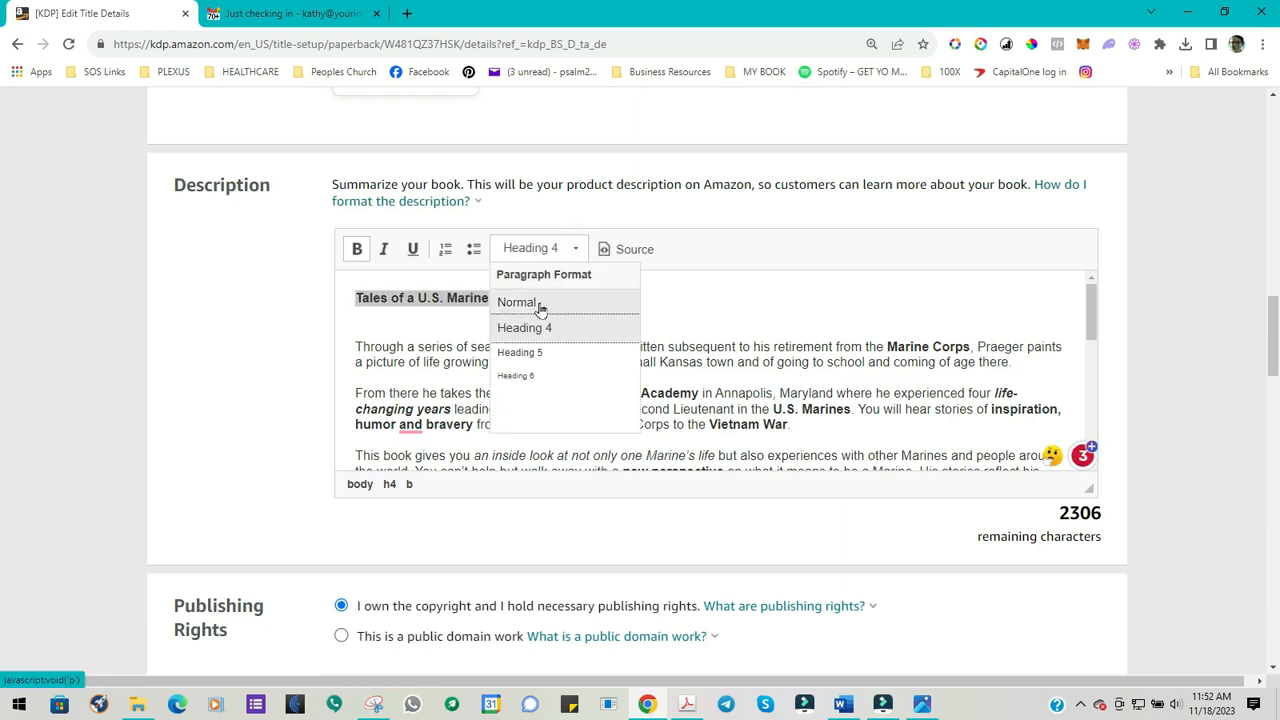
pyautogui.click(537, 354)
pyautogui.click(578, 250)
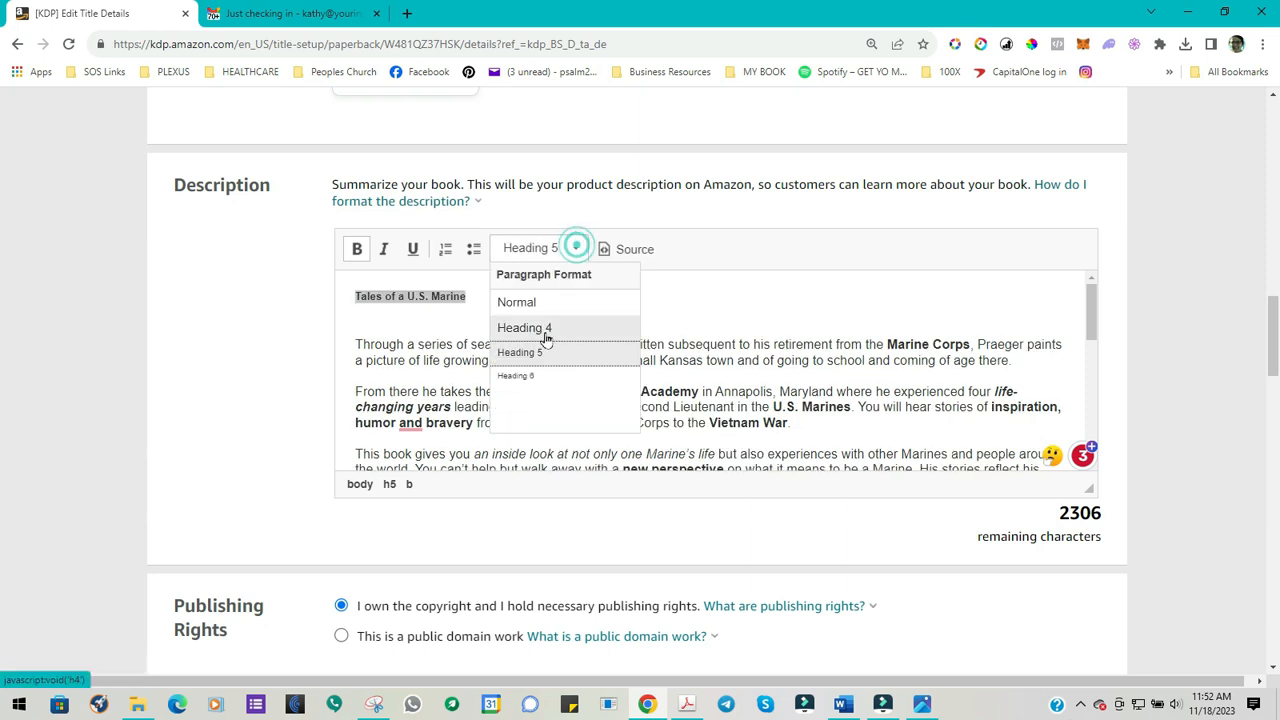
pyautogui.click(526, 375)
pyautogui.click(578, 250)
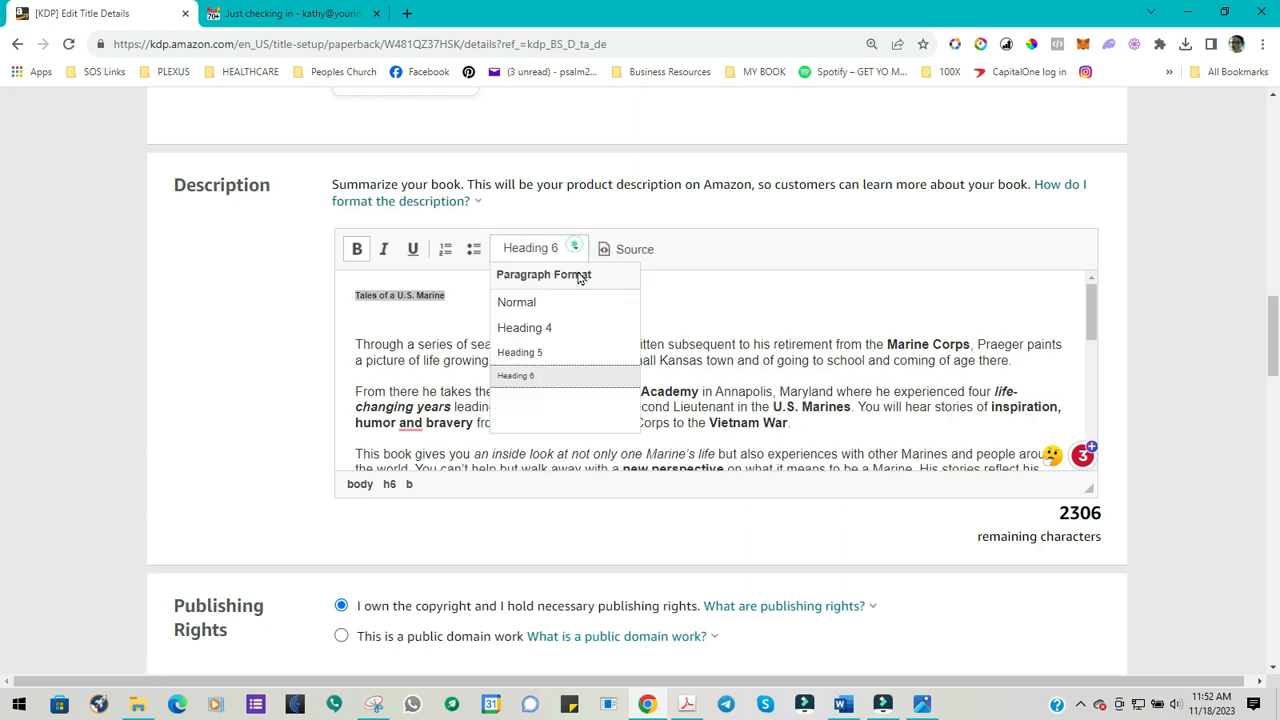
pyautogui.click(530, 328)
pyautogui.click(702, 286)
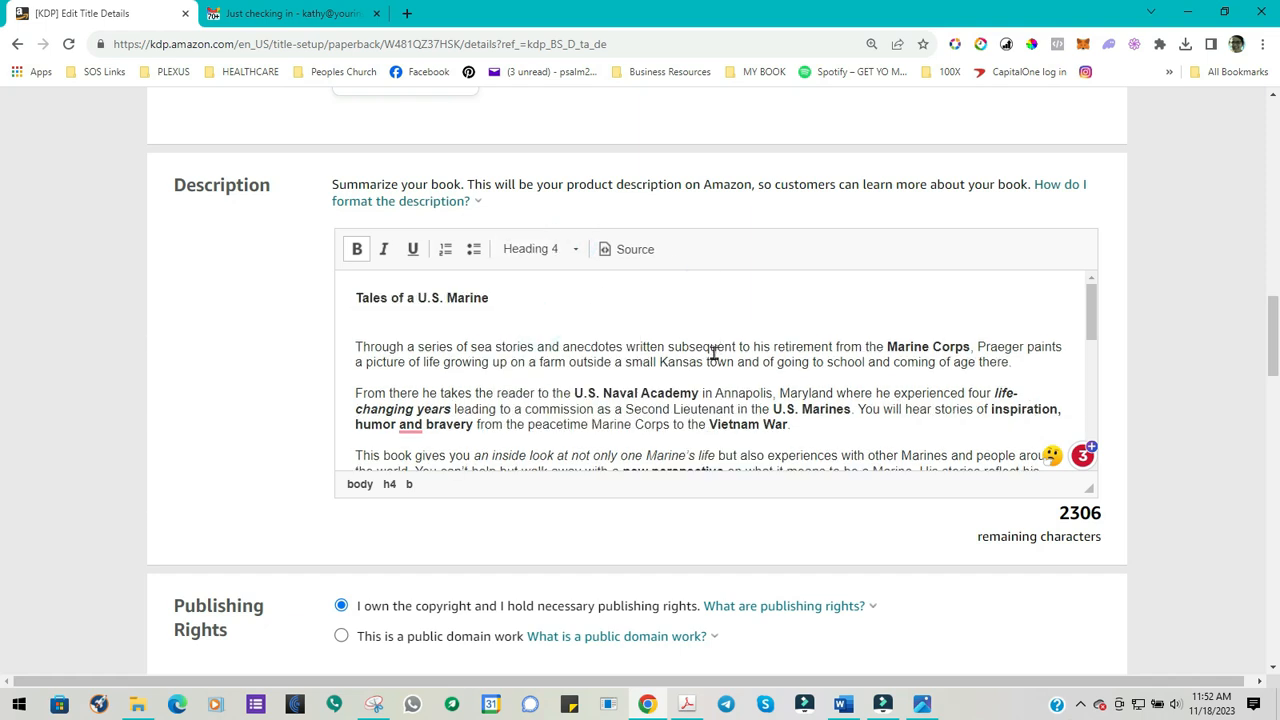
# Step: Examine the whole book description, from its heading through the bullet list to the closing paragraph
pyautogui.scroll(-3, 678, 360)
pyautogui.scroll(-3, 678, 360)
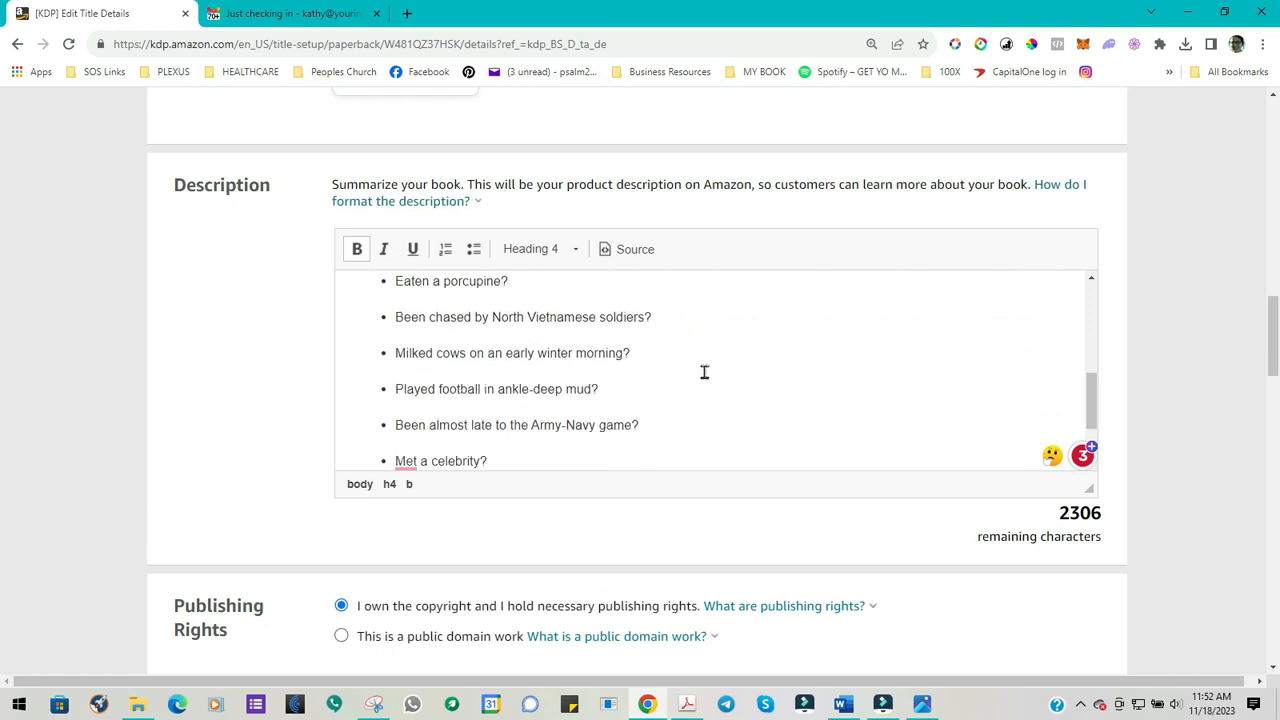
pyautogui.scroll(-2, 687, 377)
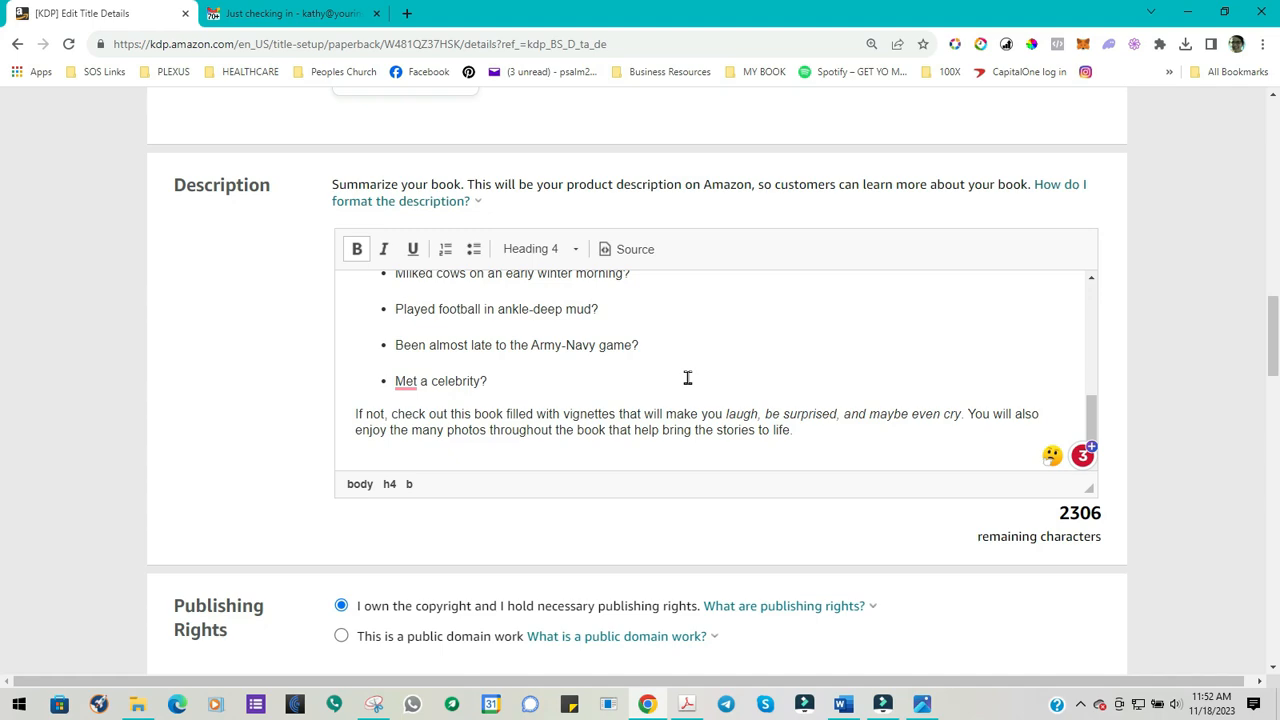
pyautogui.scroll(10, 640, 383)
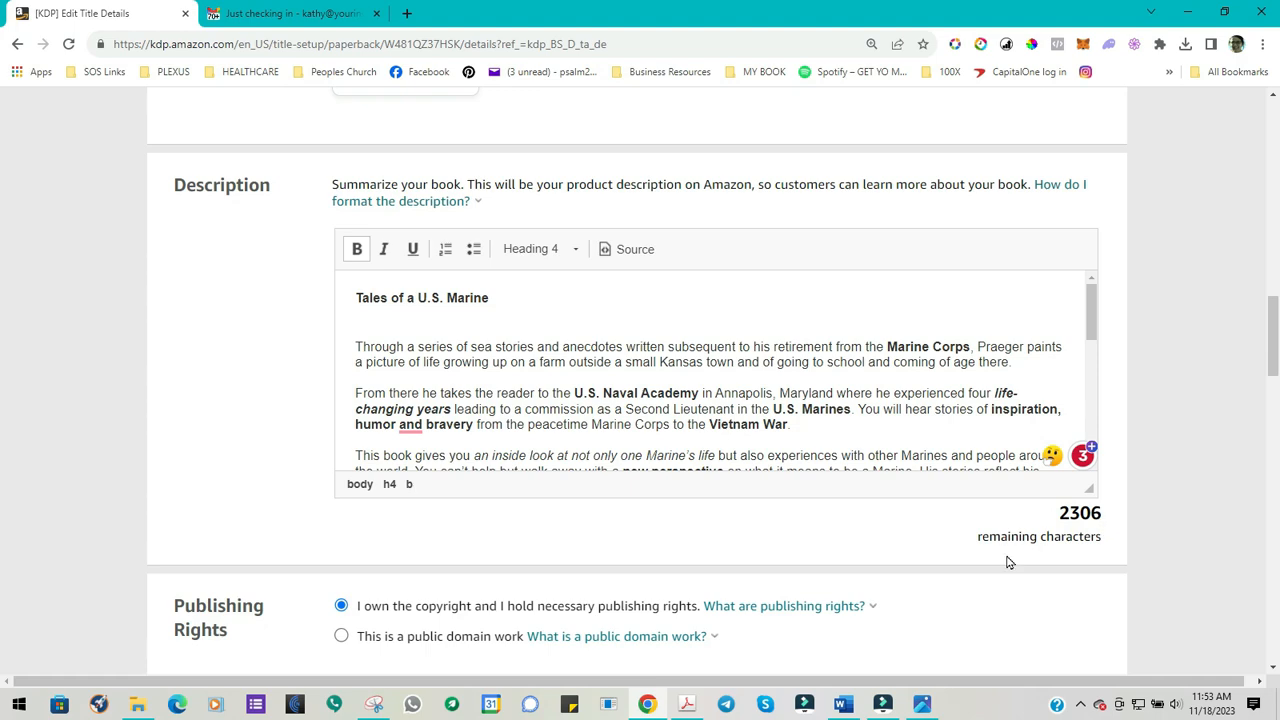
pyautogui.scroll(-3, 770, 397)
pyautogui.scroll(5, 765, 400)
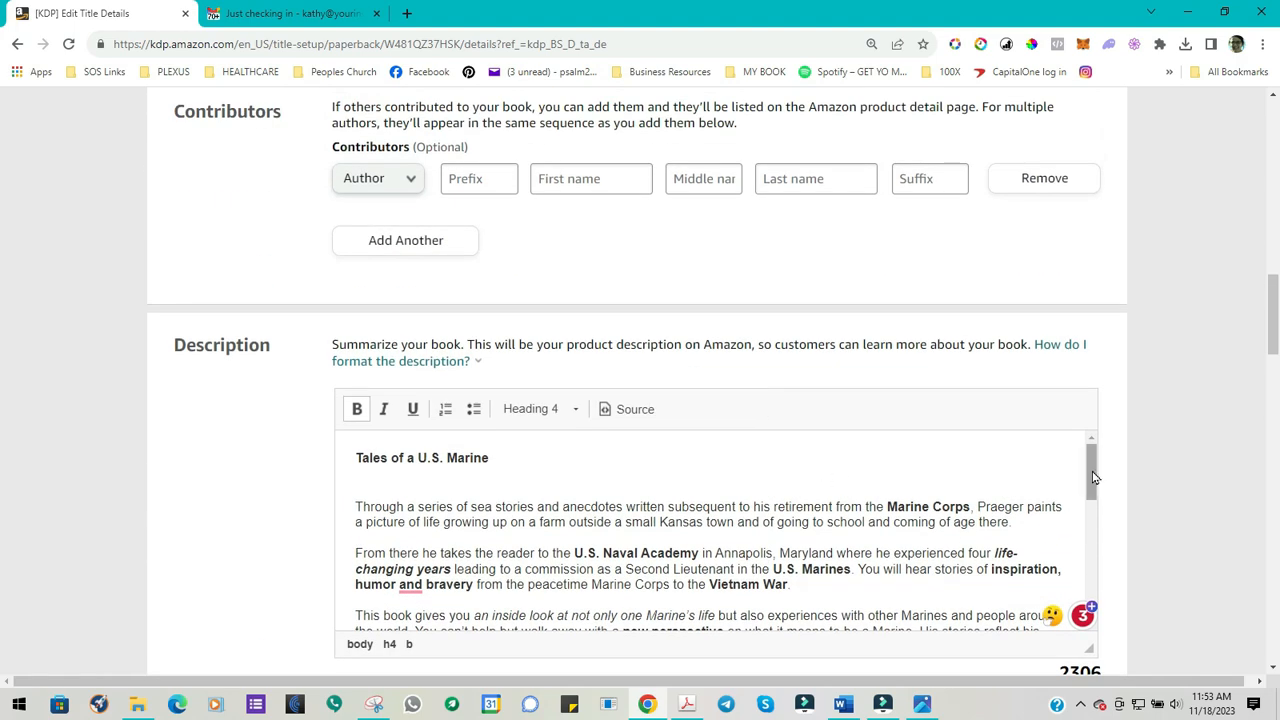
pyautogui.scroll(-2, 1206, 470)
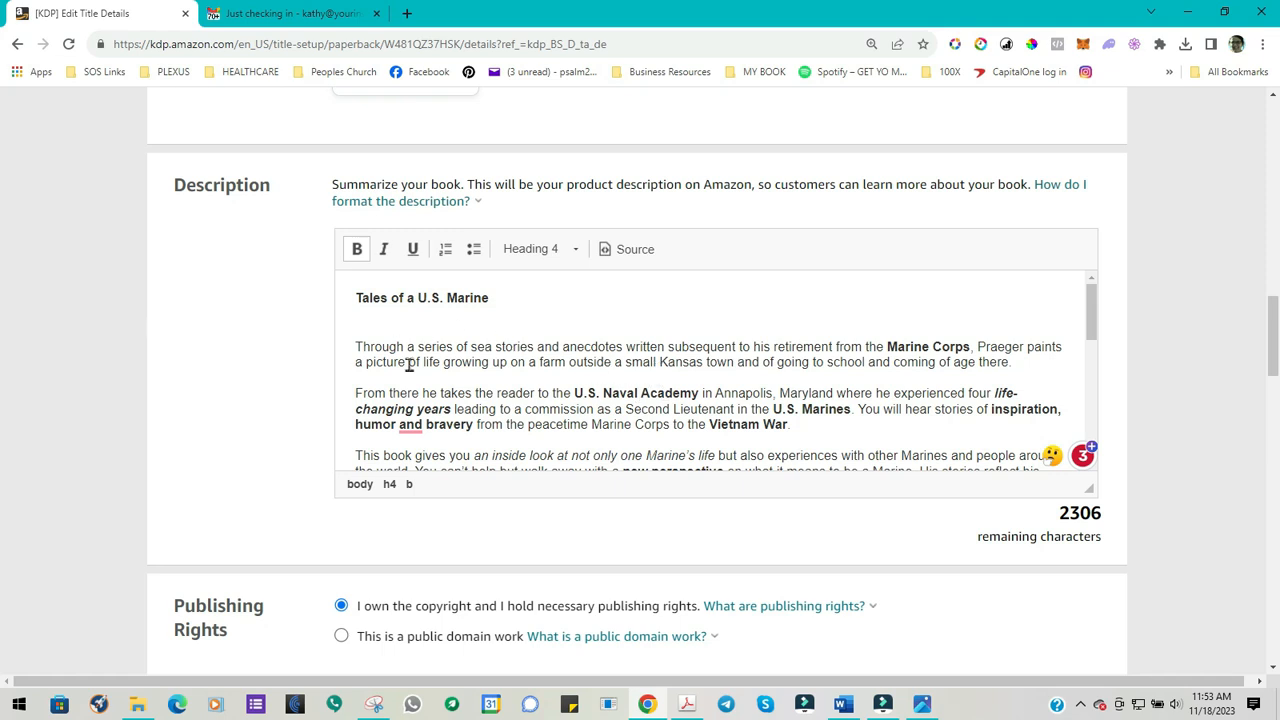
pyautogui.scroll(-6, 550, 391)
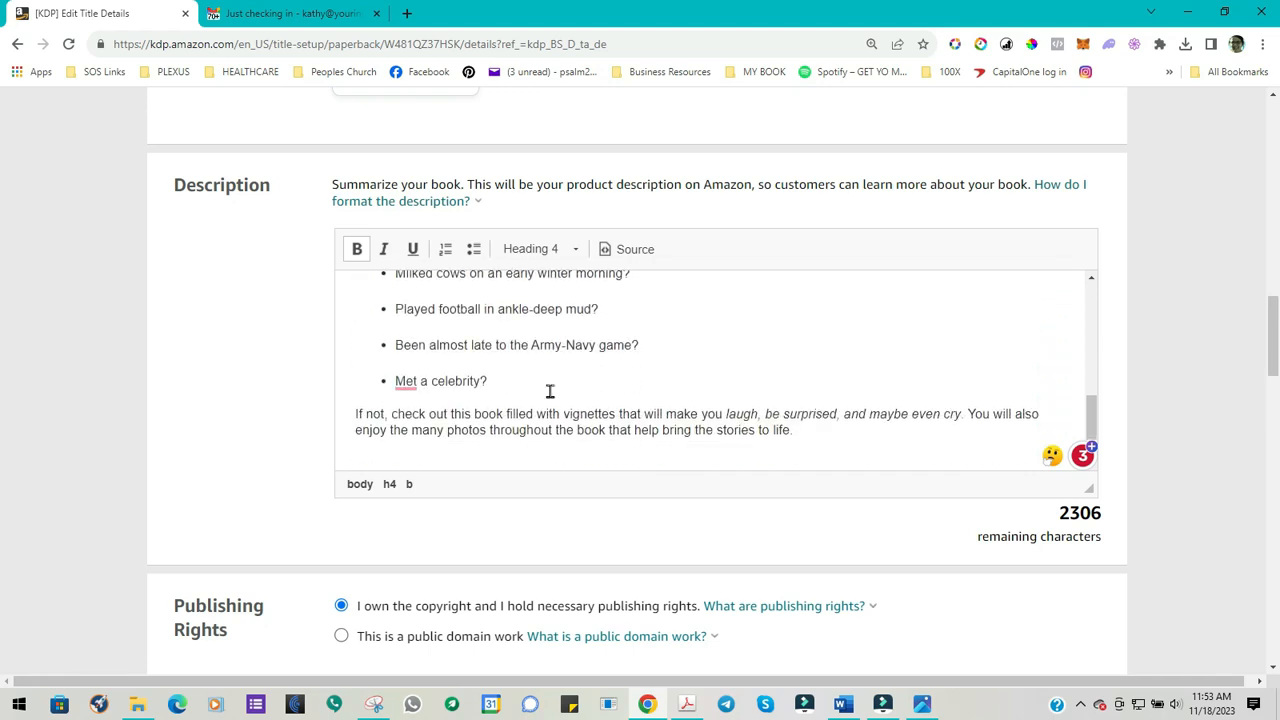
pyautogui.scroll(10, 550, 391)
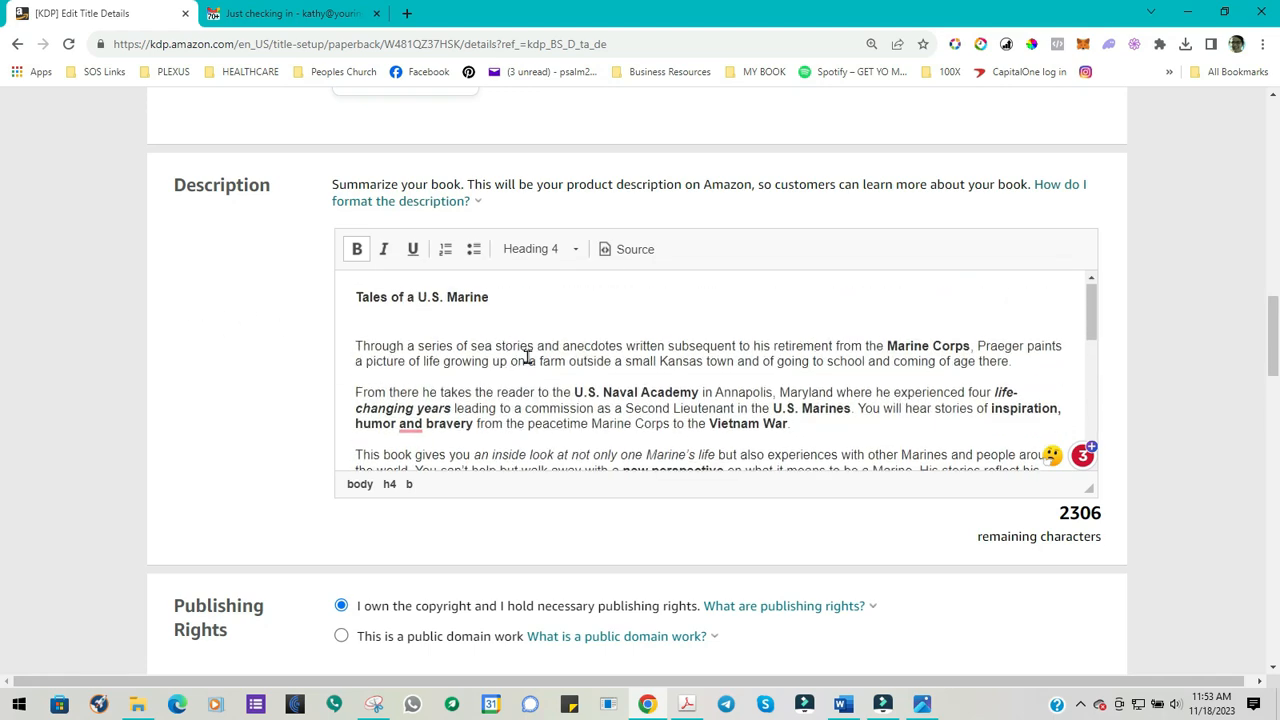
pyautogui.scroll(-8, 527, 357)
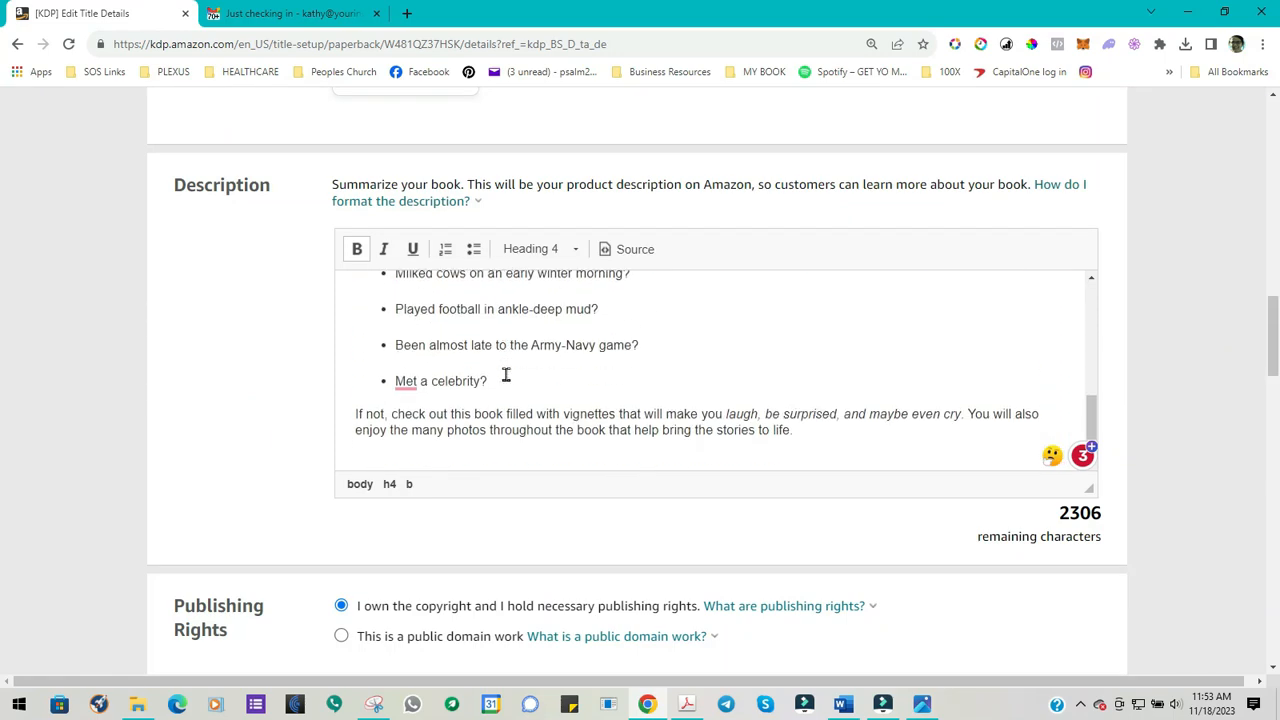
pyautogui.scroll(10, 504, 377)
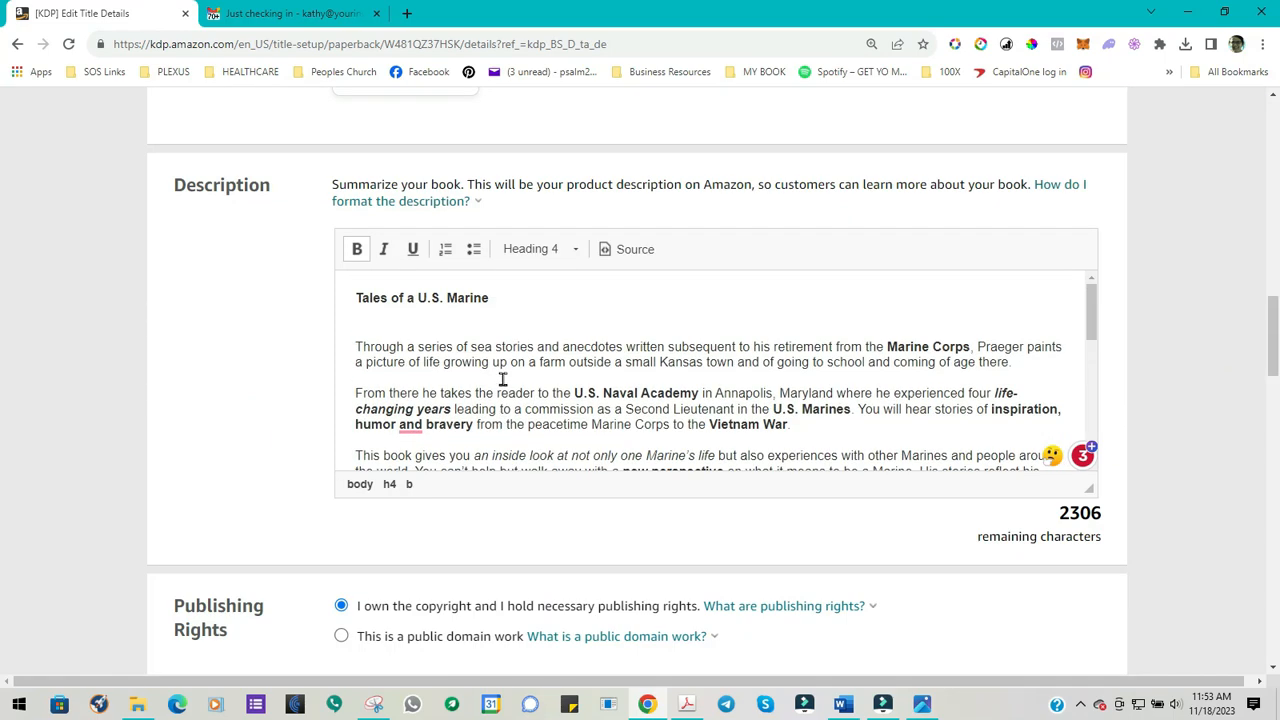
# Step: Check the public domain work explanation in the publishing rights section
pyautogui.scroll(-4, 224, 415)
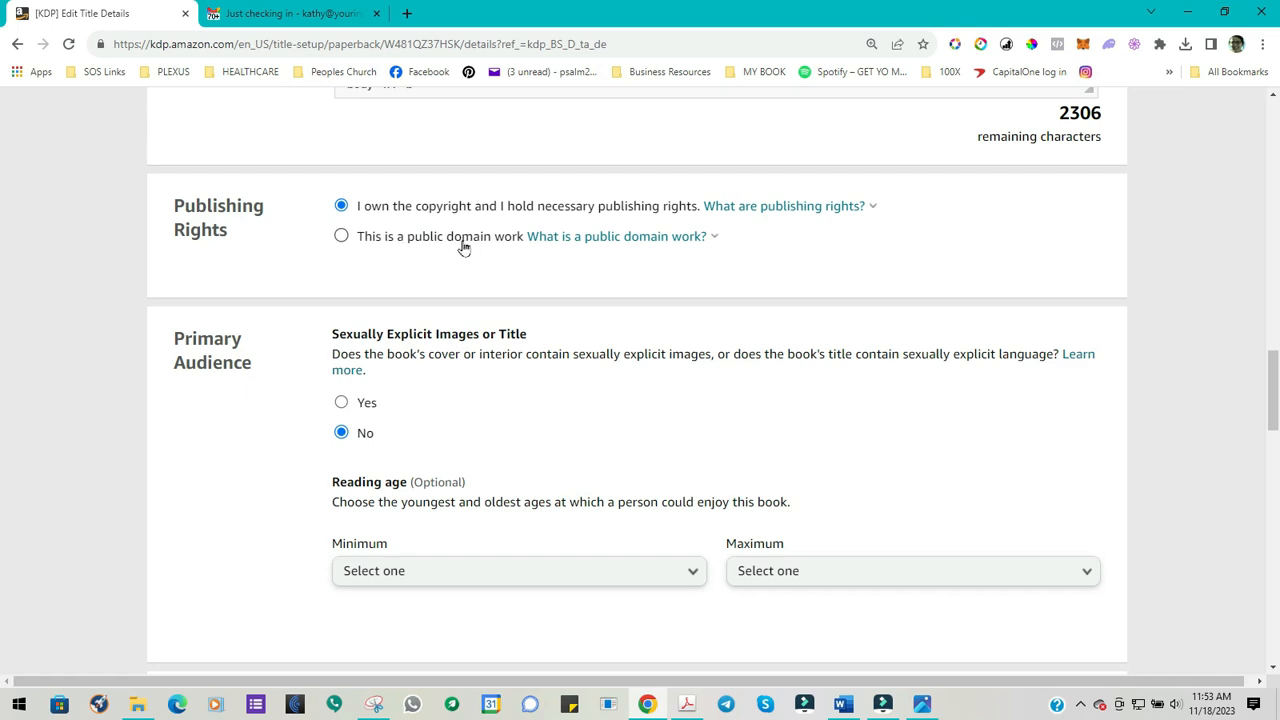
pyautogui.click(566, 246)
pyautogui.click(565, 248)
pyautogui.click(527, 240)
pyautogui.click(186, 260)
# Step: Try Yes for sexually explicit images or title and return the answer to No
pyautogui.scroll(-2, 215, 395)
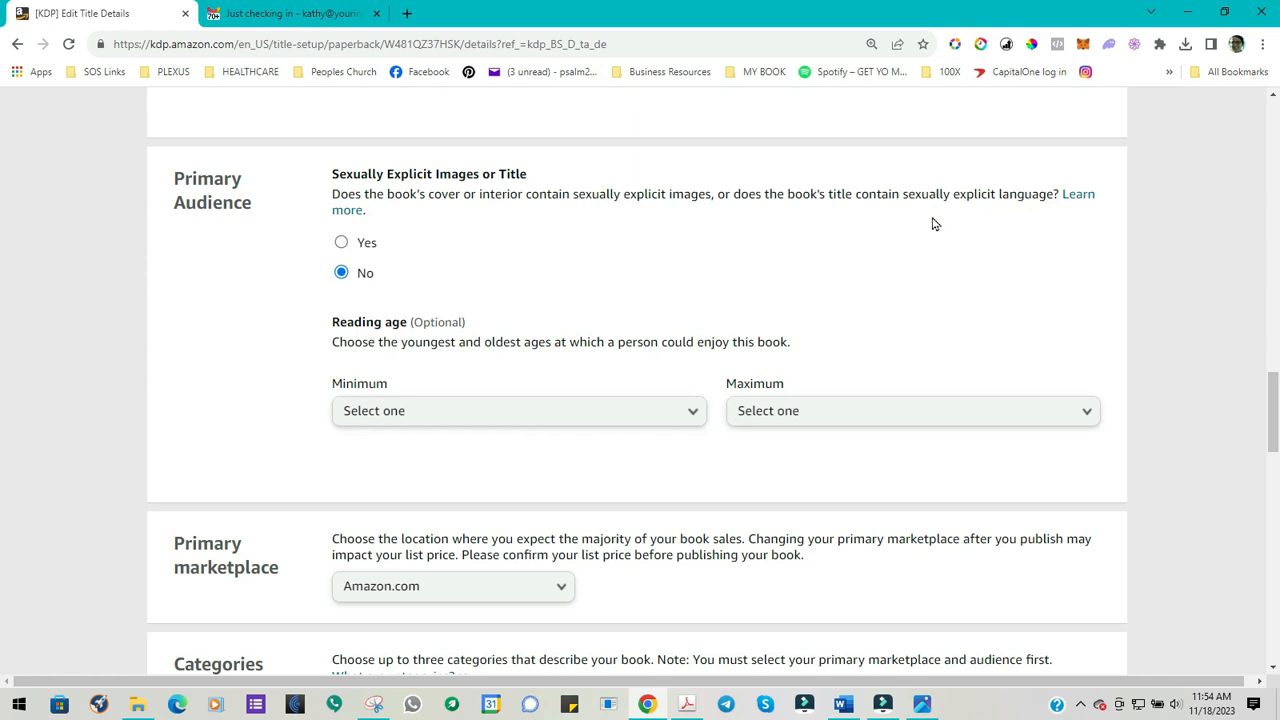
pyautogui.click(342, 244)
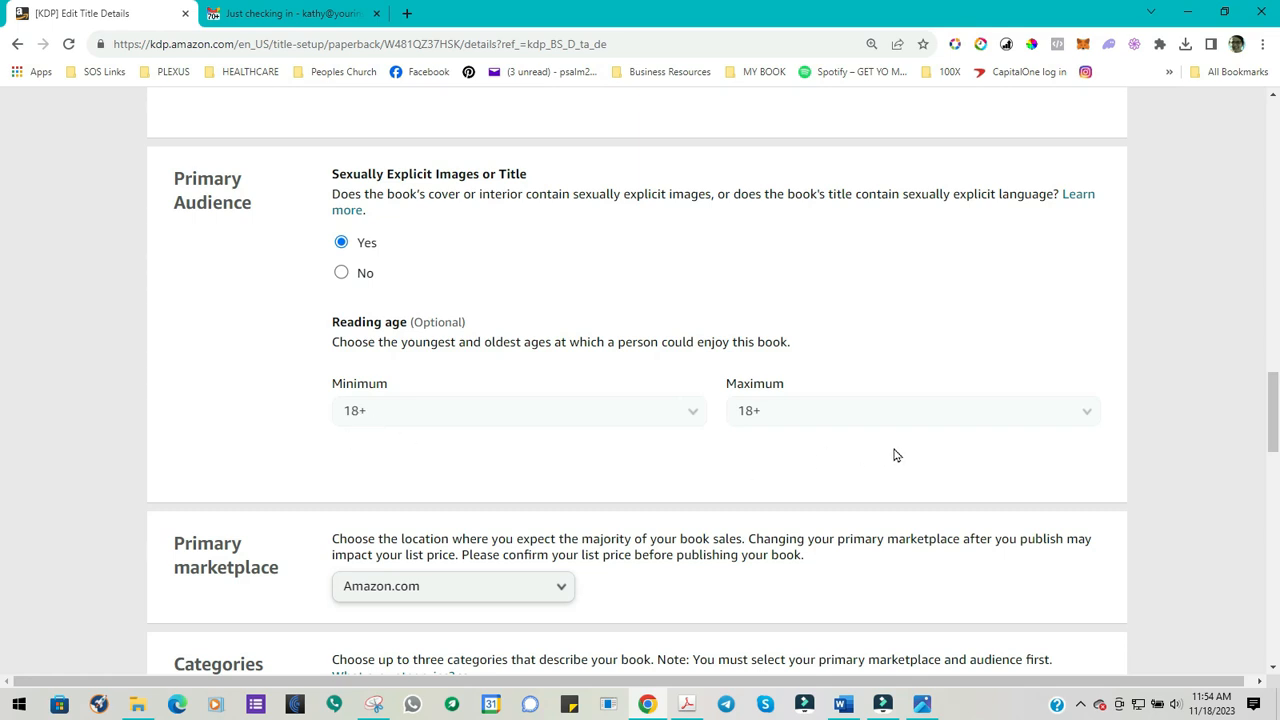
pyautogui.click(341, 273)
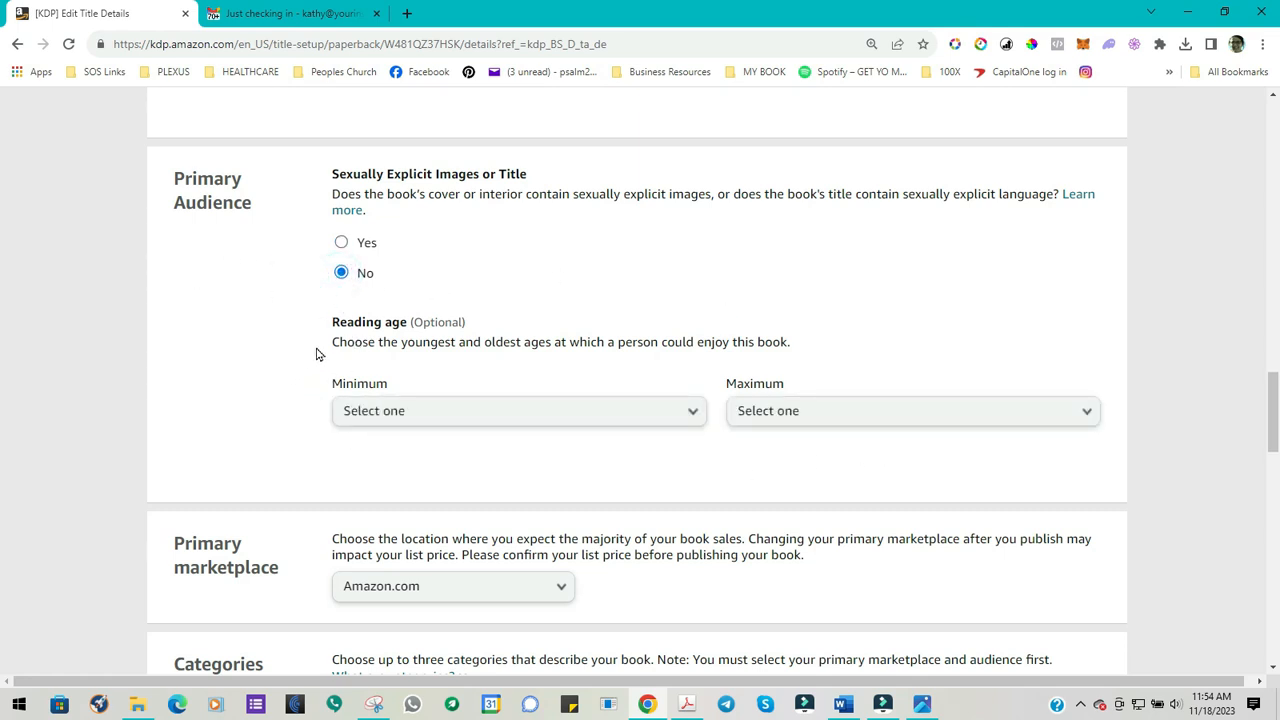
pyautogui.scroll(-1, 282, 361)
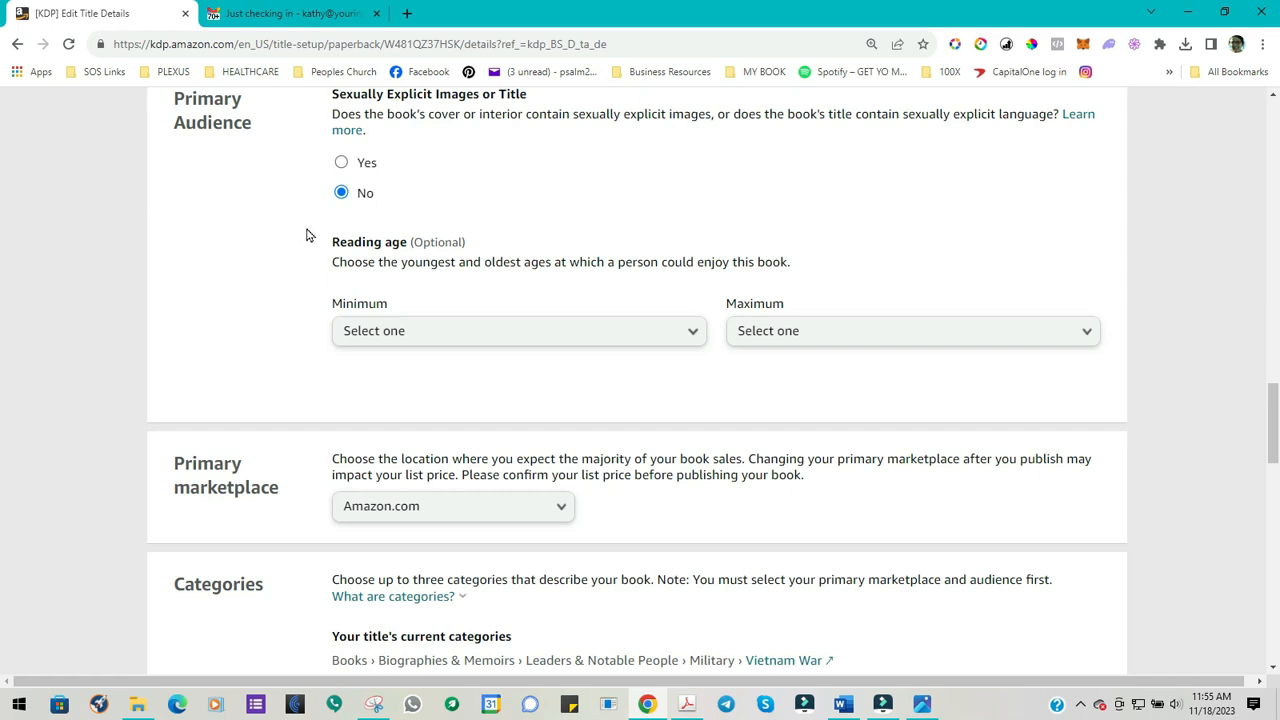
# Step: Try a reading age range from 15 to 18+ and return the maximum age to Select one
pyautogui.click(695, 331)
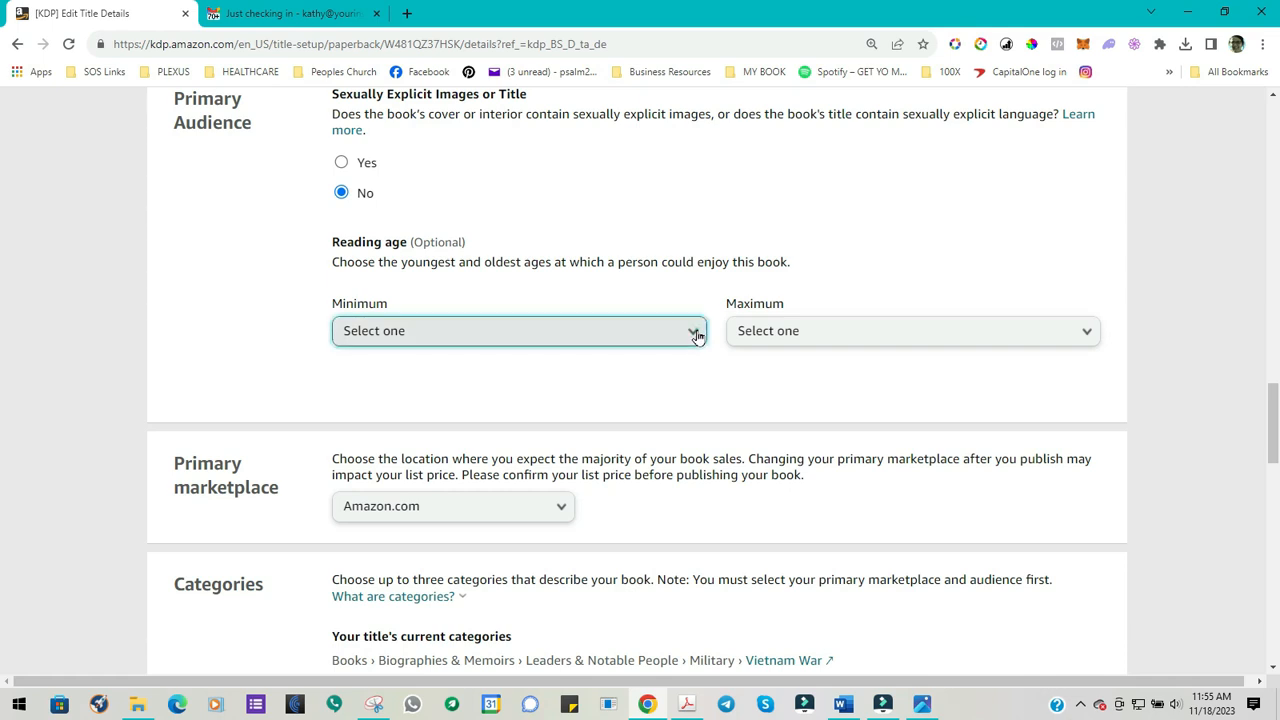
pyautogui.scroll(-1, 430, 505)
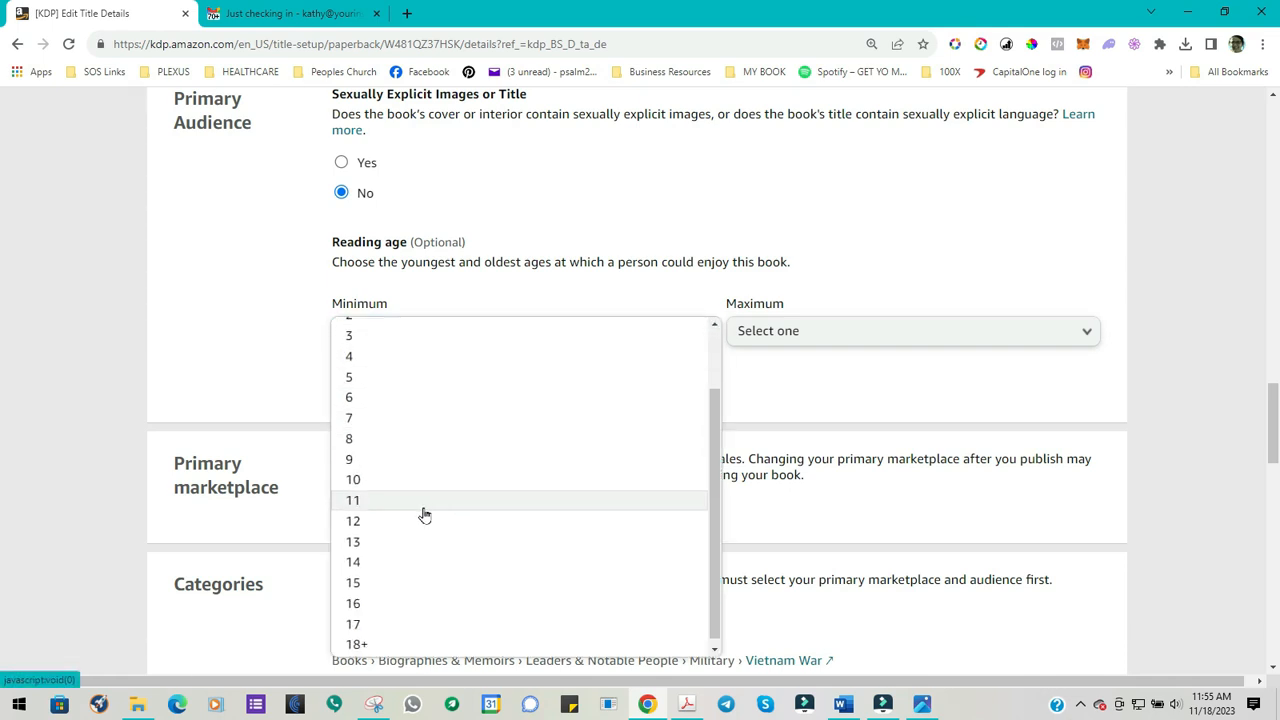
pyautogui.click(357, 582)
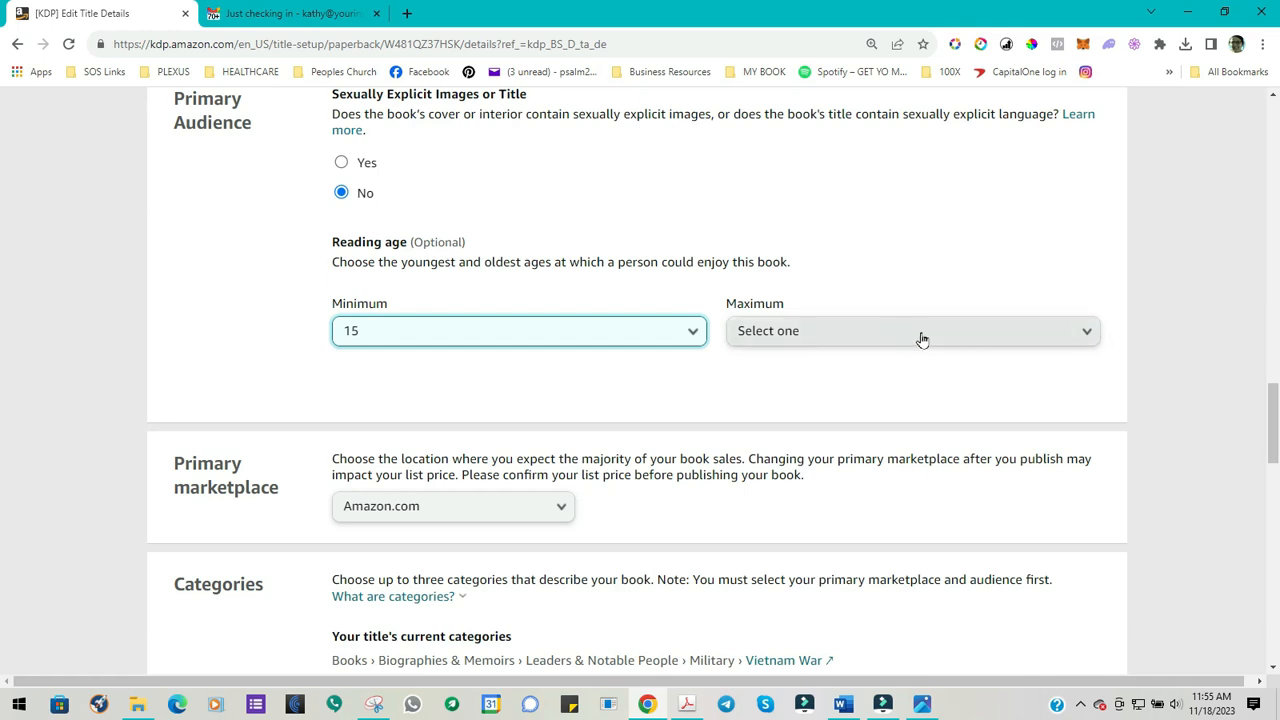
pyautogui.click(1082, 340)
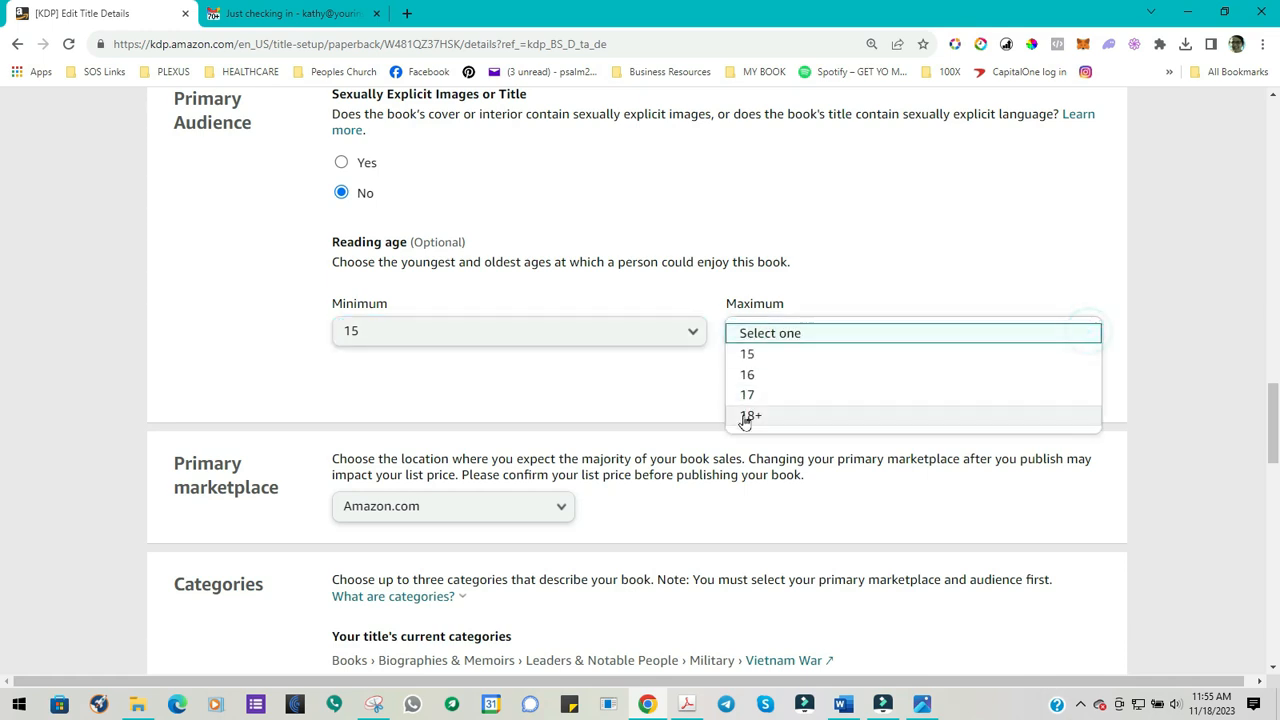
pyautogui.click(745, 416)
pyautogui.click(1006, 334)
pyautogui.click(770, 333)
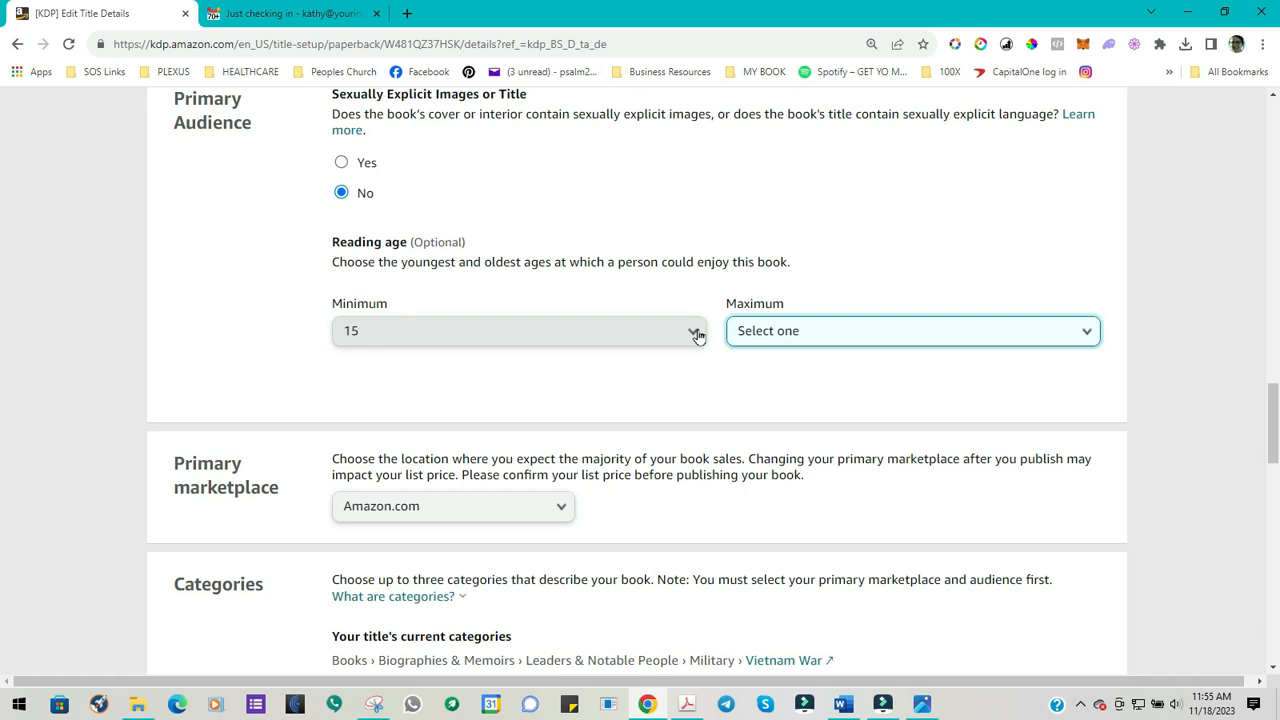
# Step: Try a reading age range from 13 to 17 and return both the minimum and maximum to Select one
pyautogui.click(697, 336)
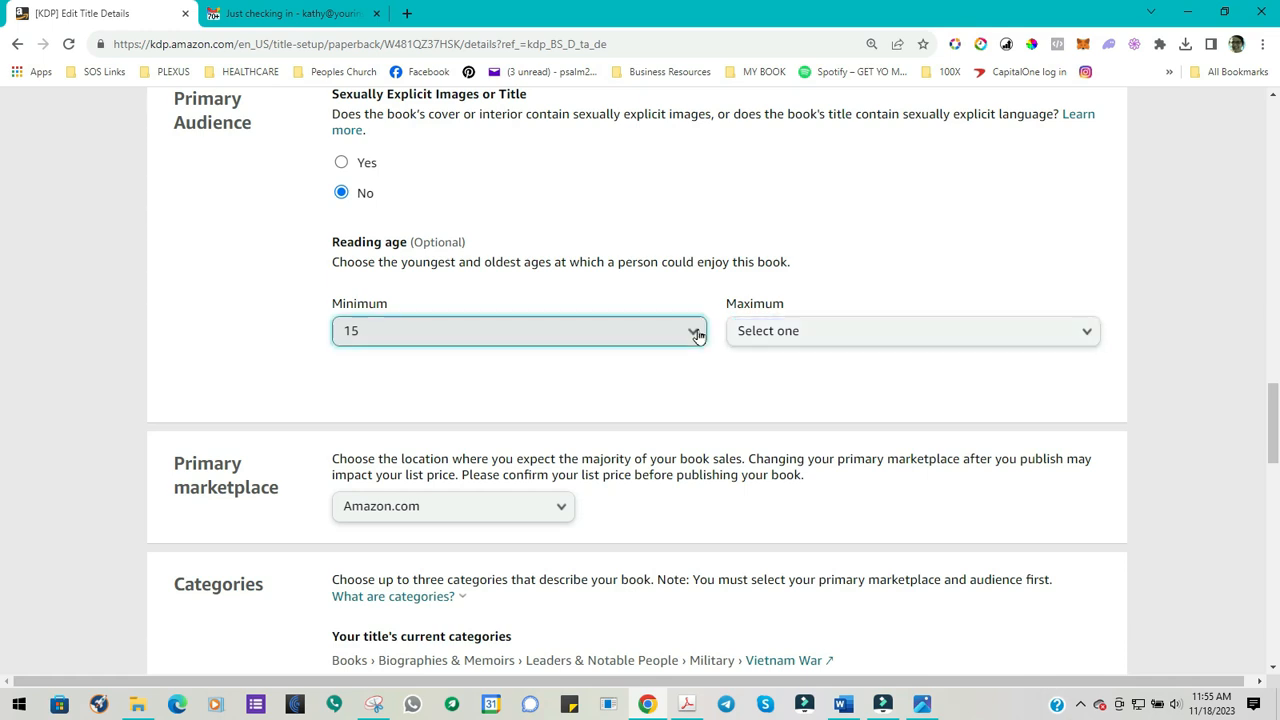
pyautogui.click(355, 607)
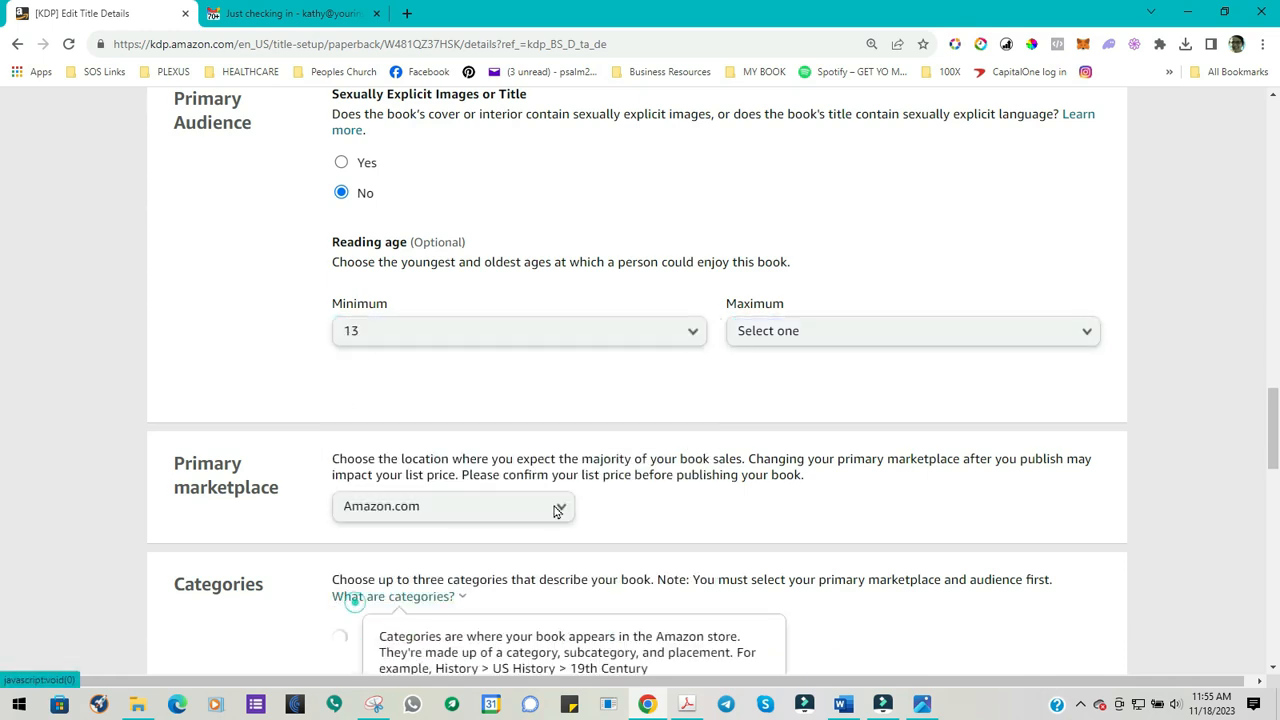
pyautogui.click(1090, 331)
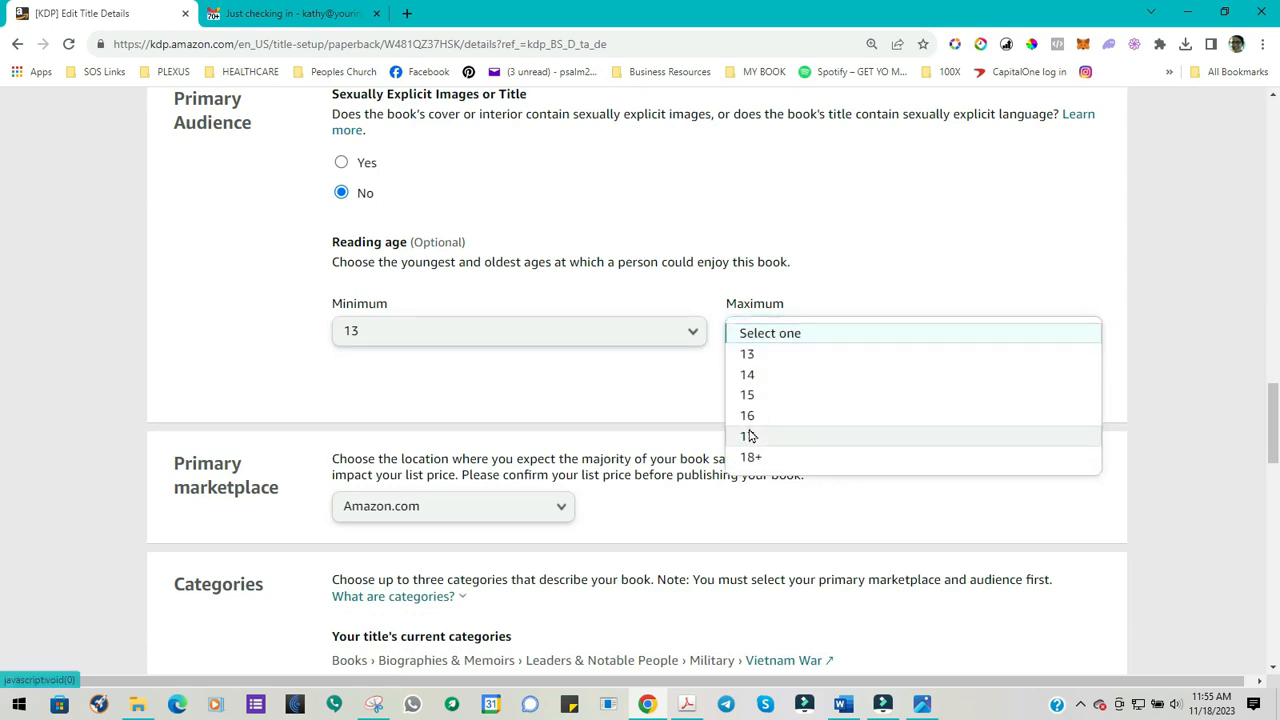
pyautogui.click(745, 436)
pyautogui.click(1066, 341)
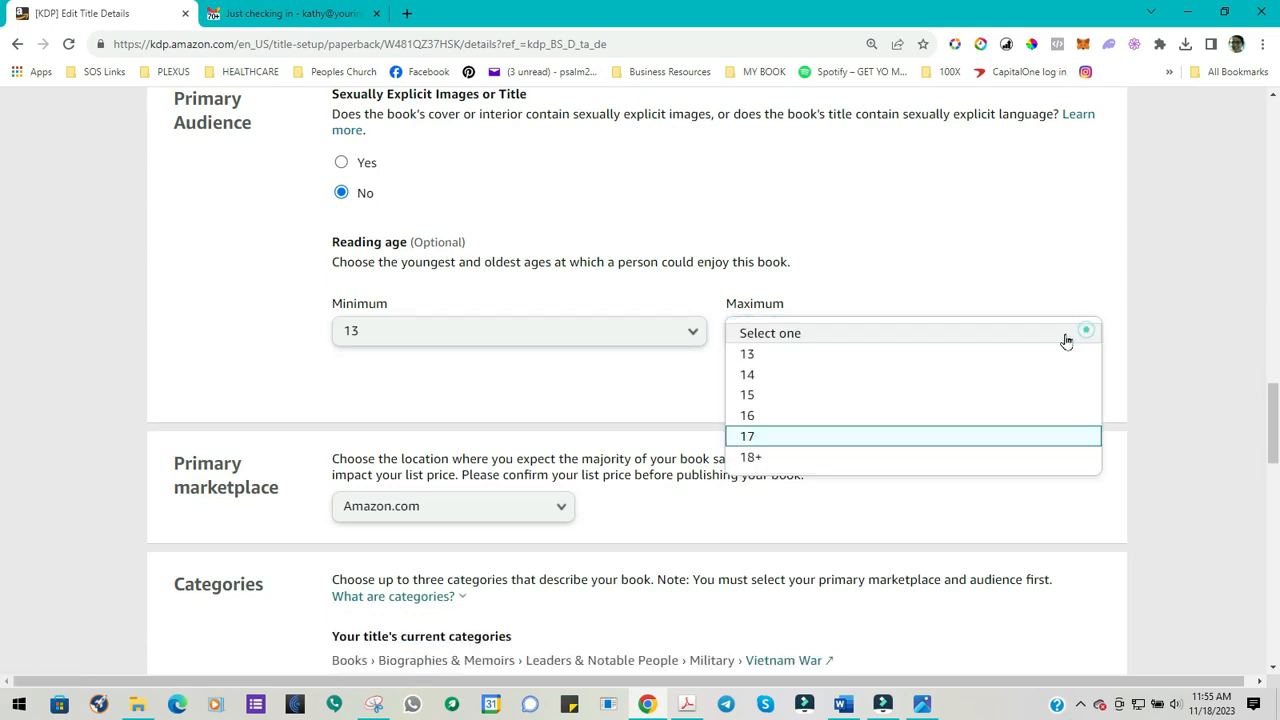
pyautogui.click(789, 333)
pyautogui.click(691, 333)
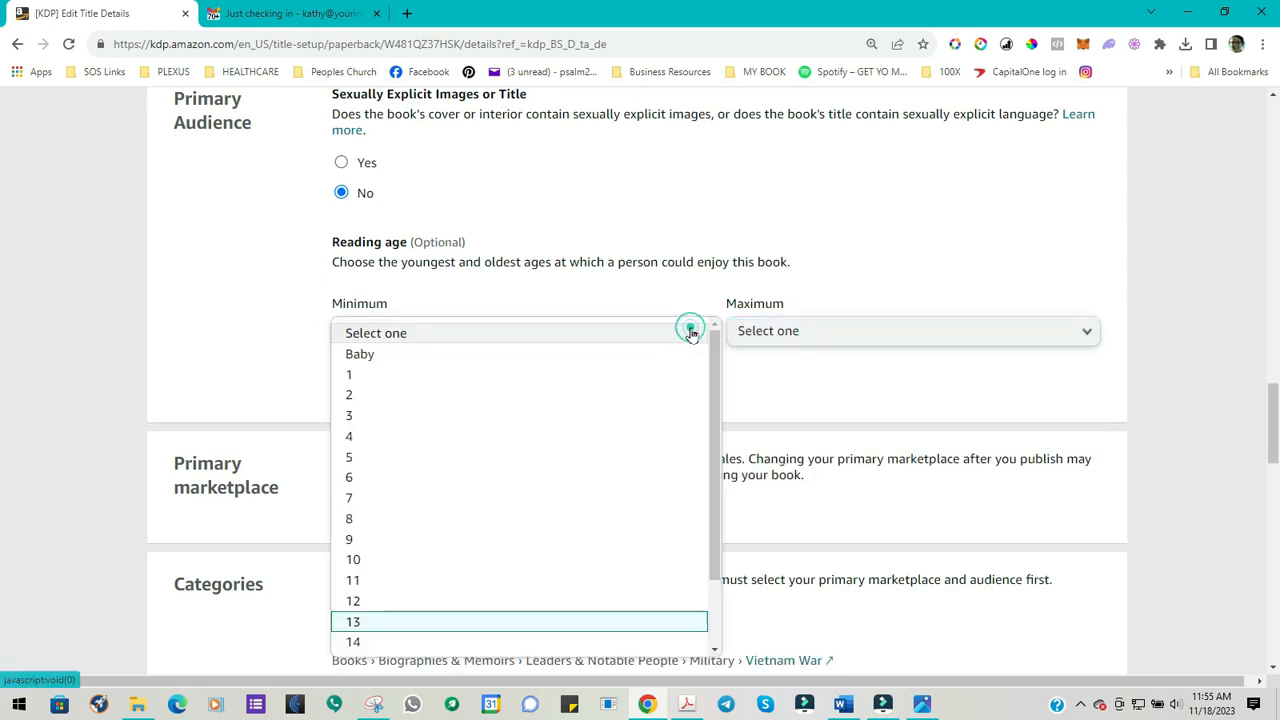
pyautogui.click(350, 333)
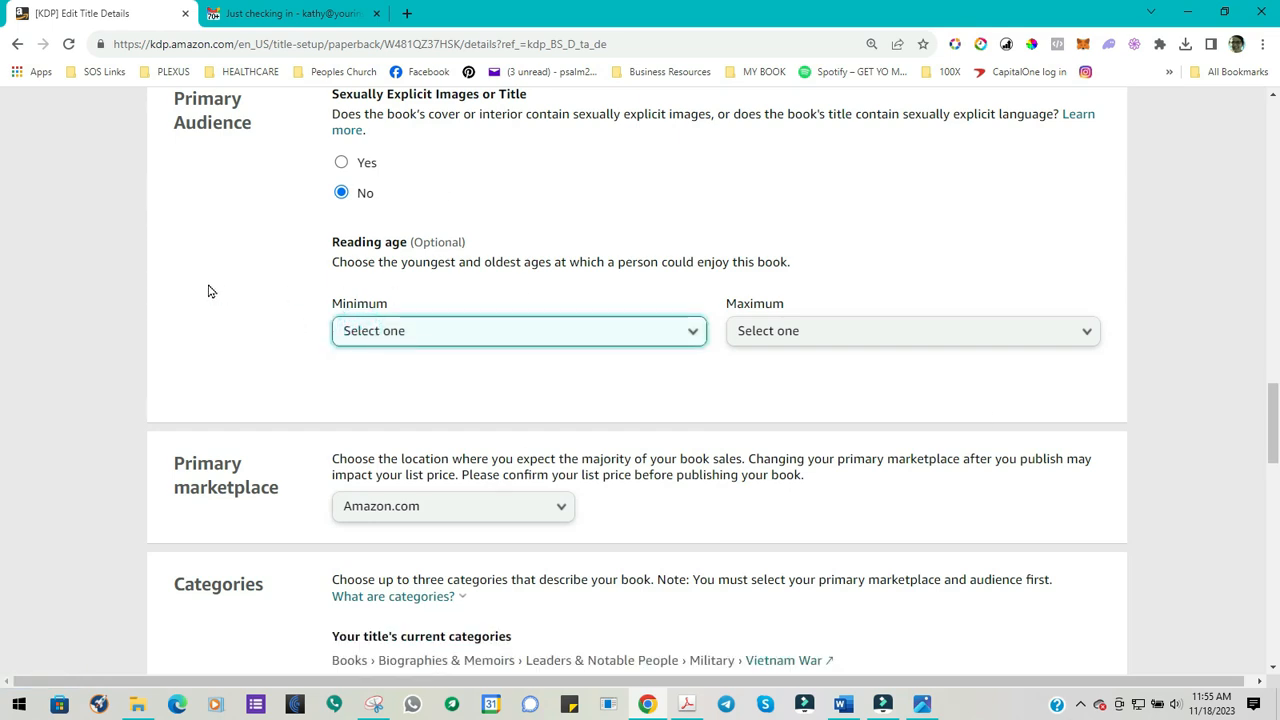
# Step: Check the available primary marketplaces and keep Amazon.com
pyautogui.scroll(-2, 643, 285)
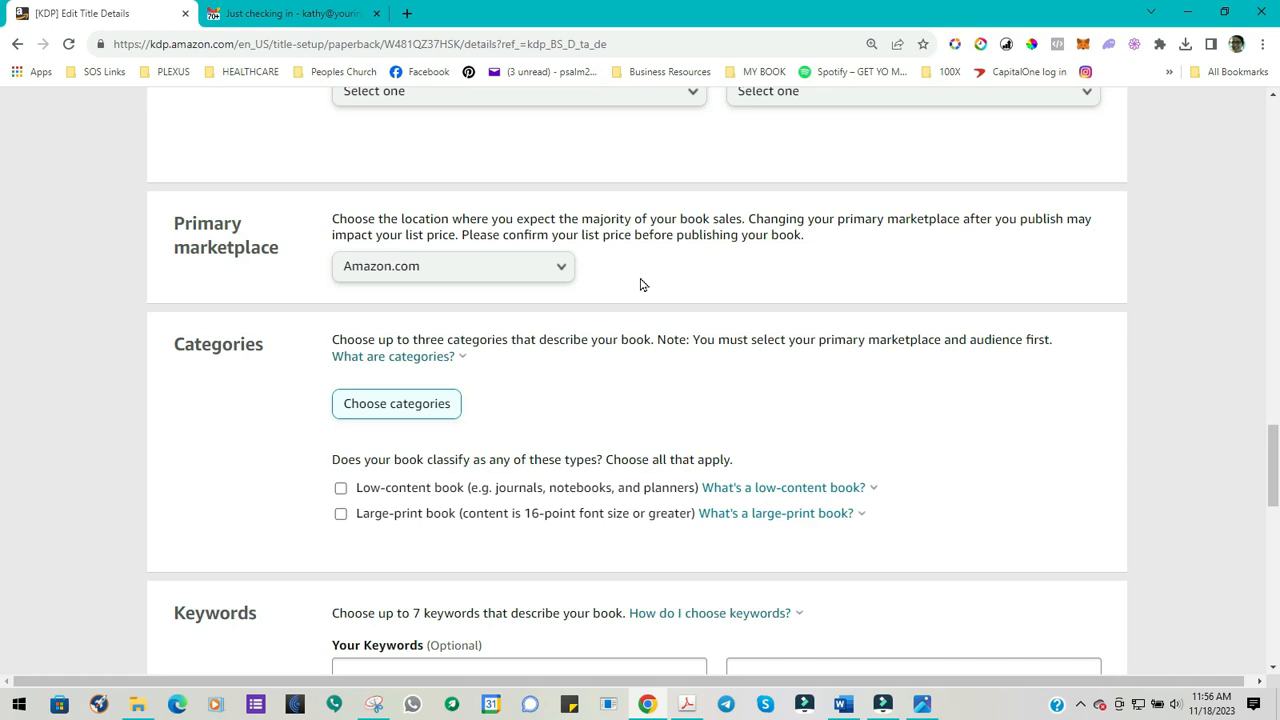
pyautogui.click(563, 277)
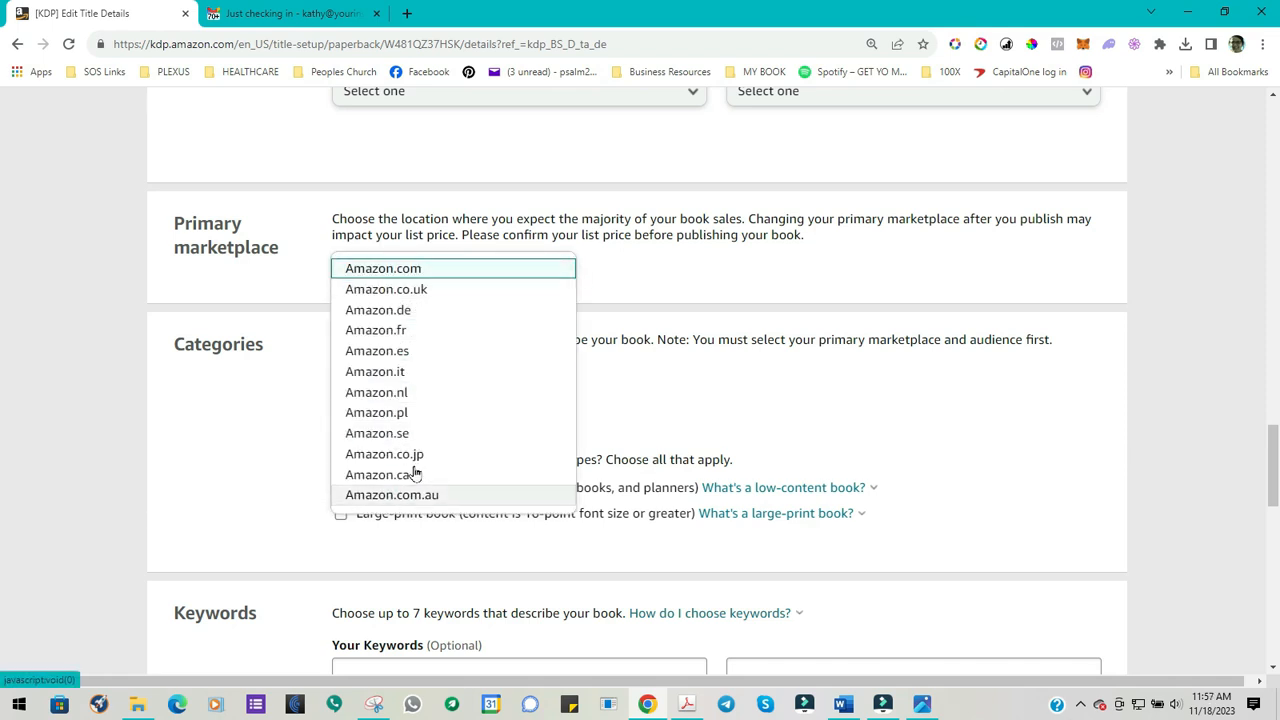
pyautogui.click(666, 270)
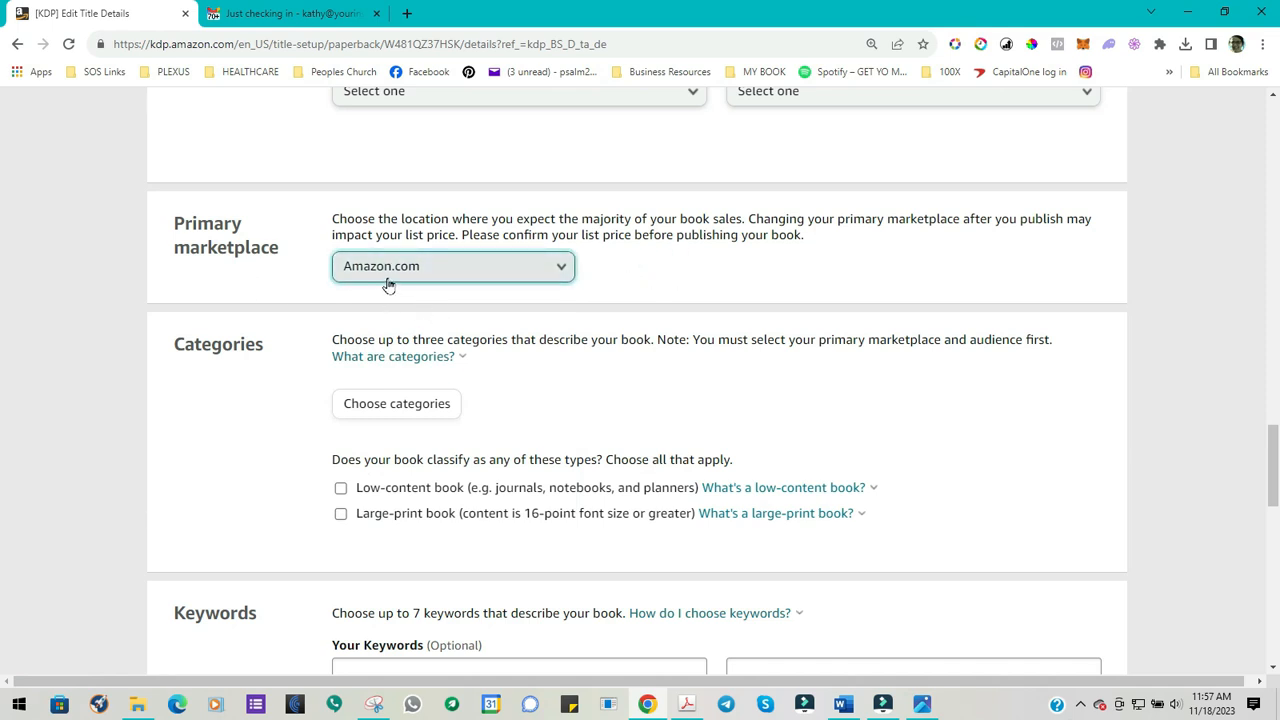
# Step: Start choosing the book's categories, setting the category to Biographies & Memoirs with the subcategory Leaders & Notable People
pyautogui.scroll(-1, 214, 320)
pyautogui.scroll(-1, 229, 320)
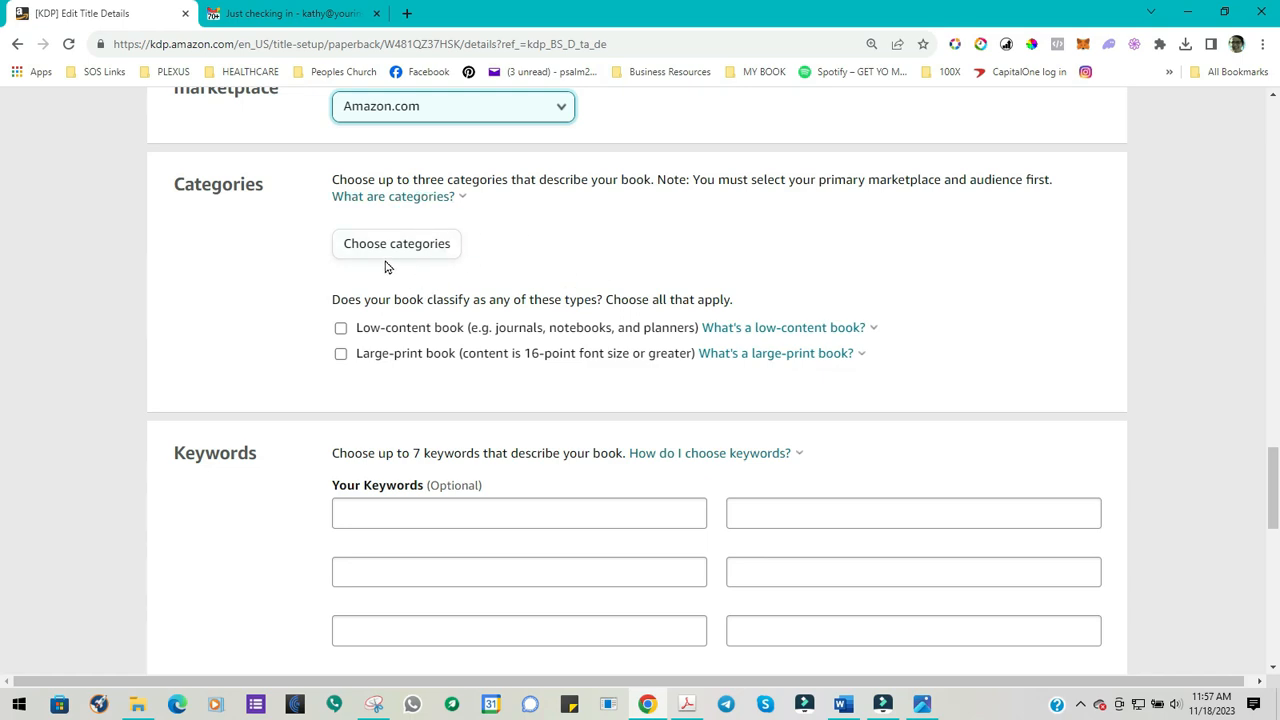
pyautogui.click(405, 245)
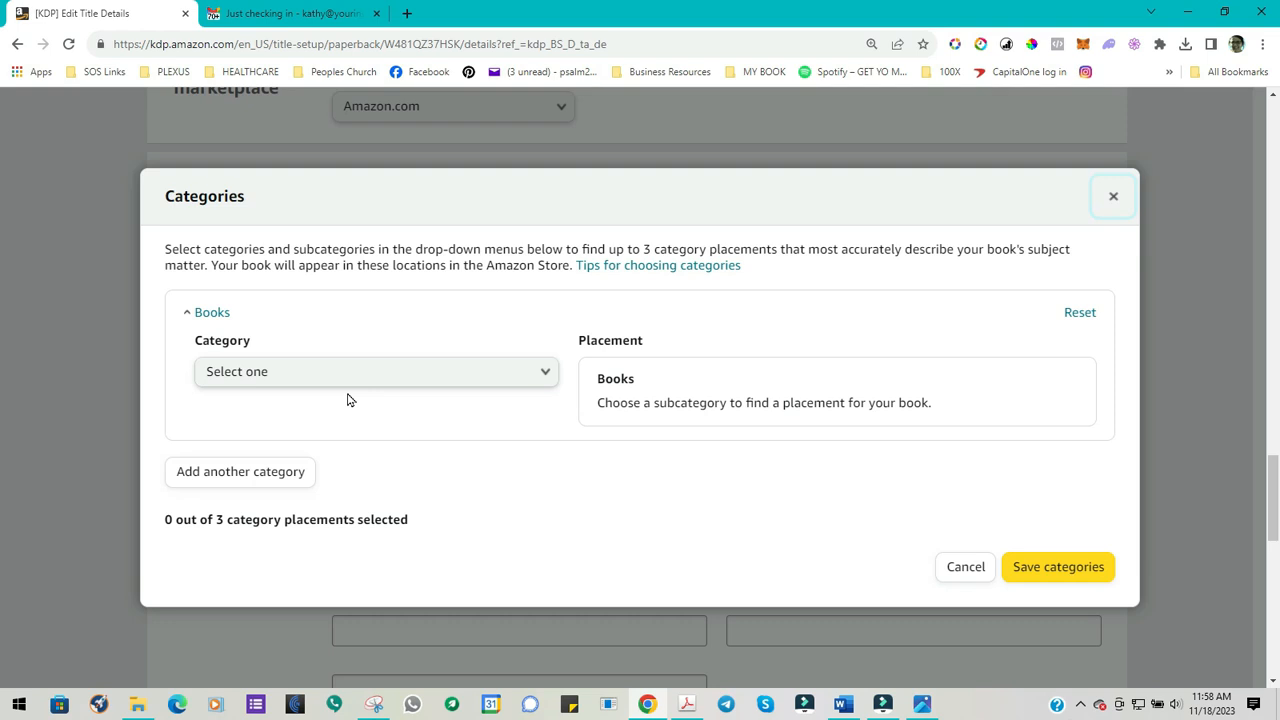
pyautogui.click(546, 378)
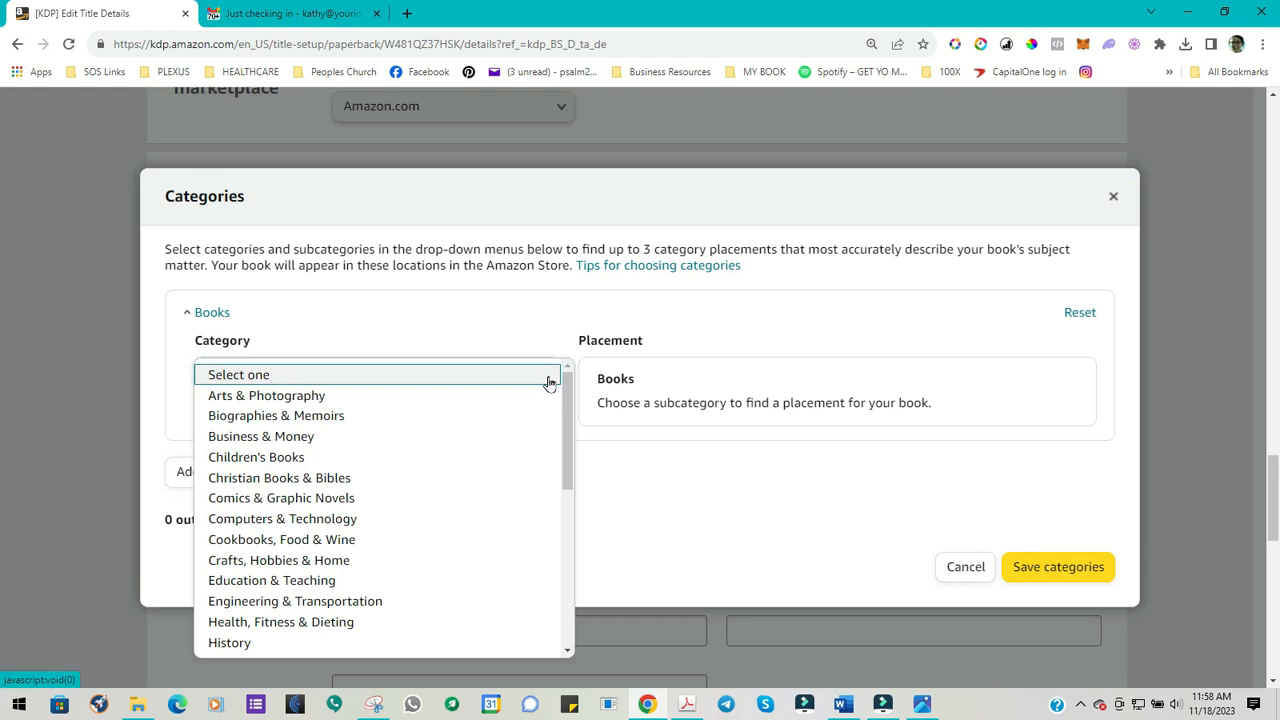
pyautogui.click(279, 418)
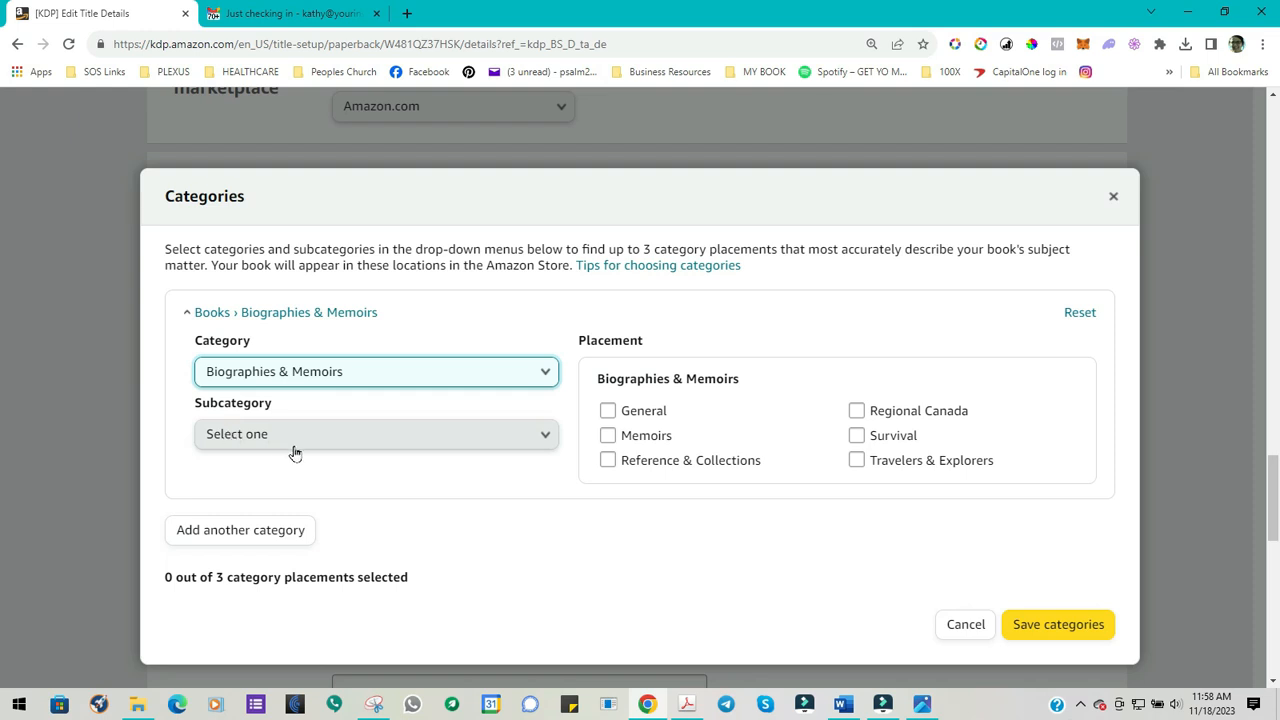
pyautogui.click(545, 437)
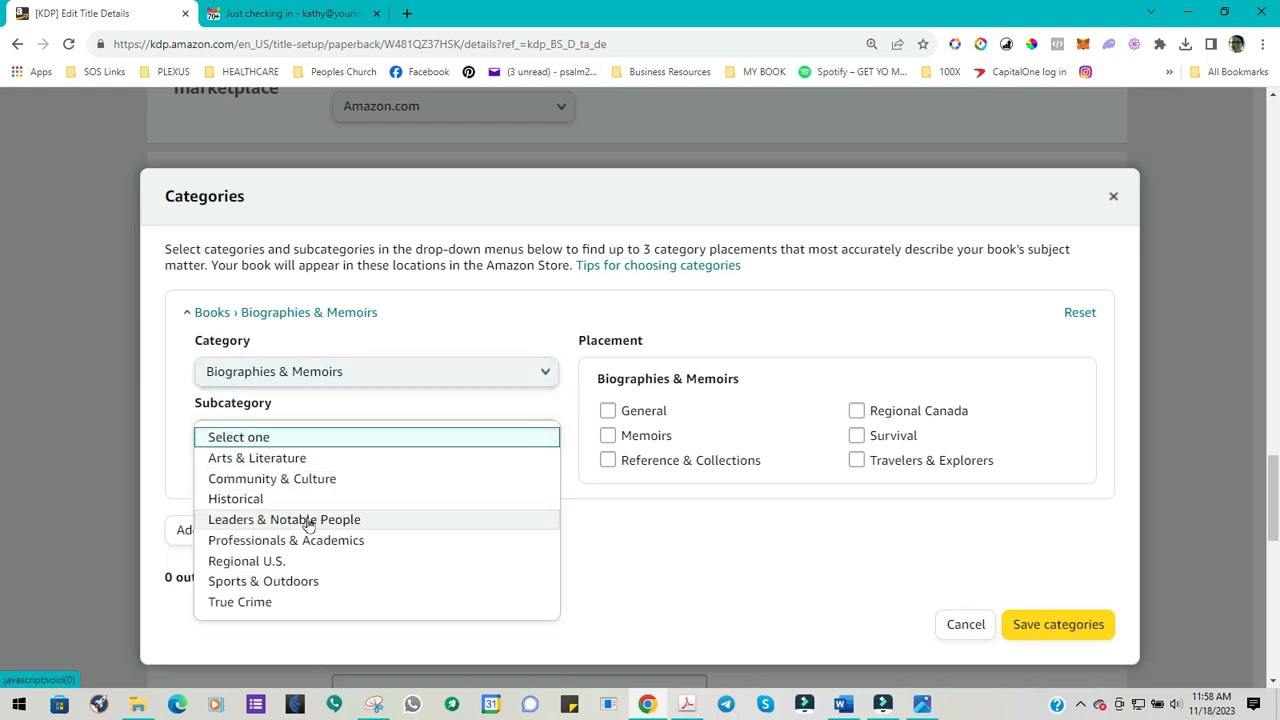
pyautogui.click(308, 521)
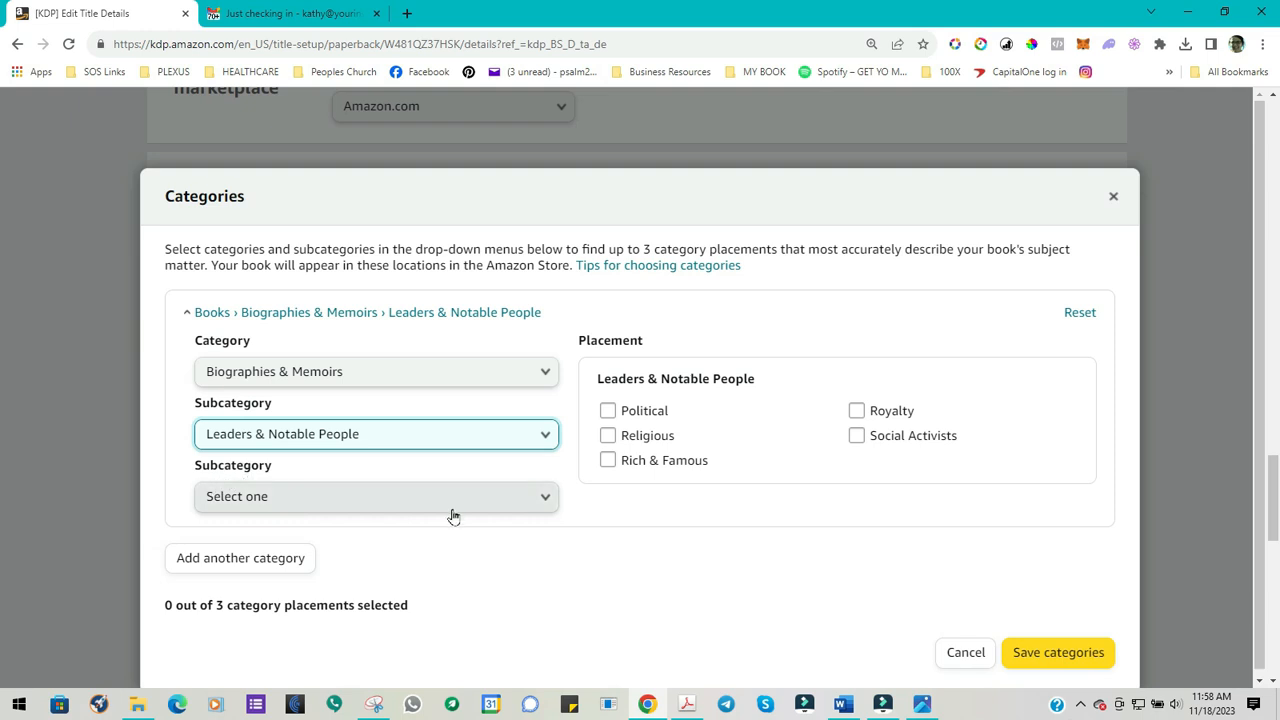
# Step: Narrow the first category to the Military subcategory and select the Vietnam War placement
pyautogui.click(551, 500)
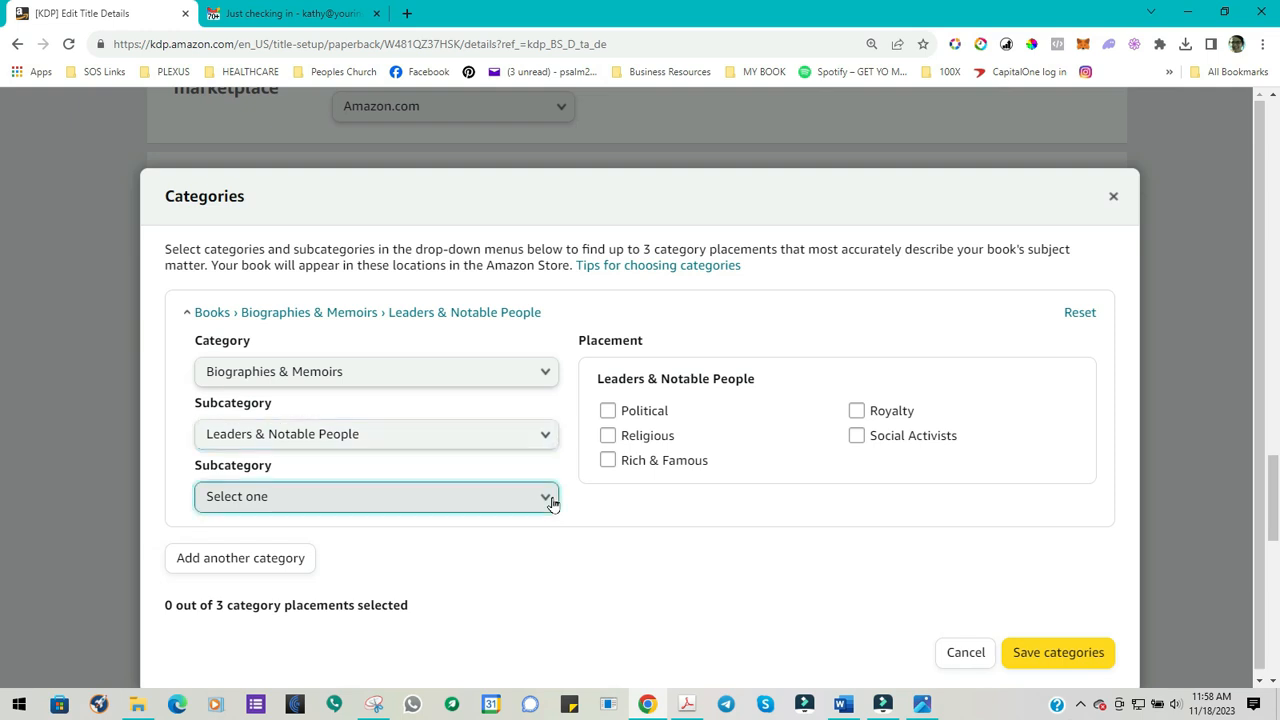
pyautogui.click(222, 524)
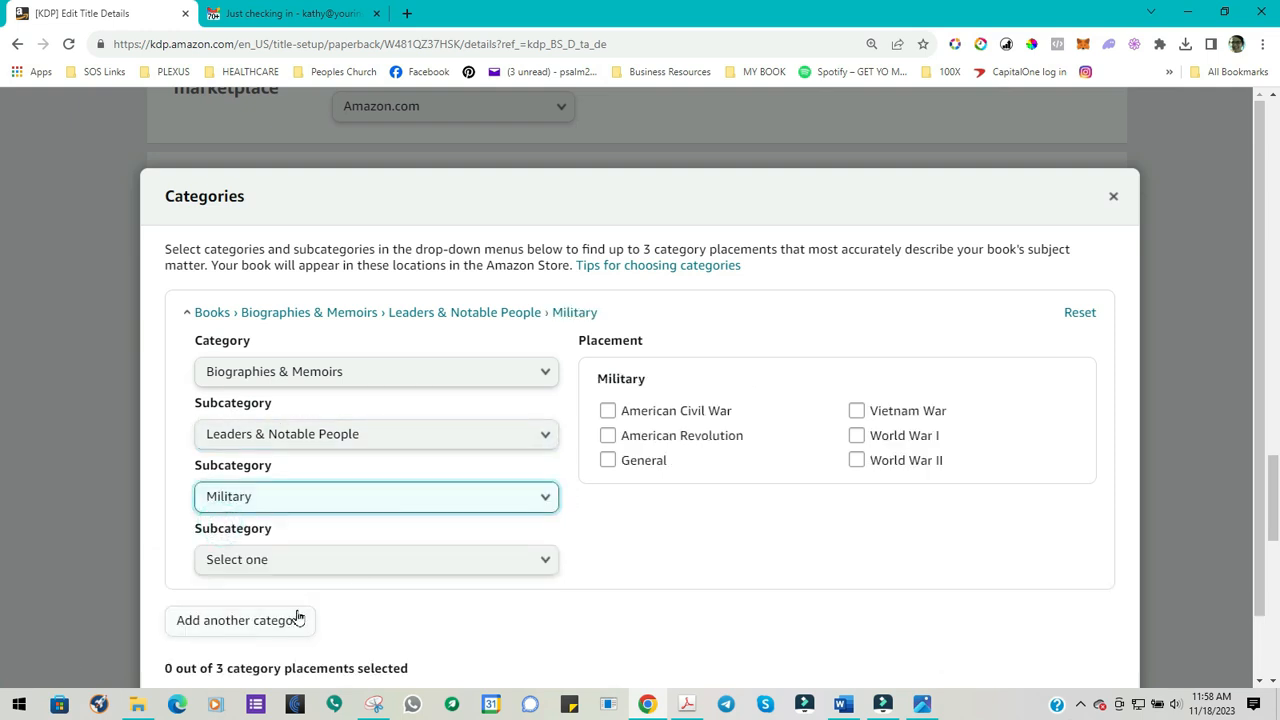
pyautogui.click(549, 562)
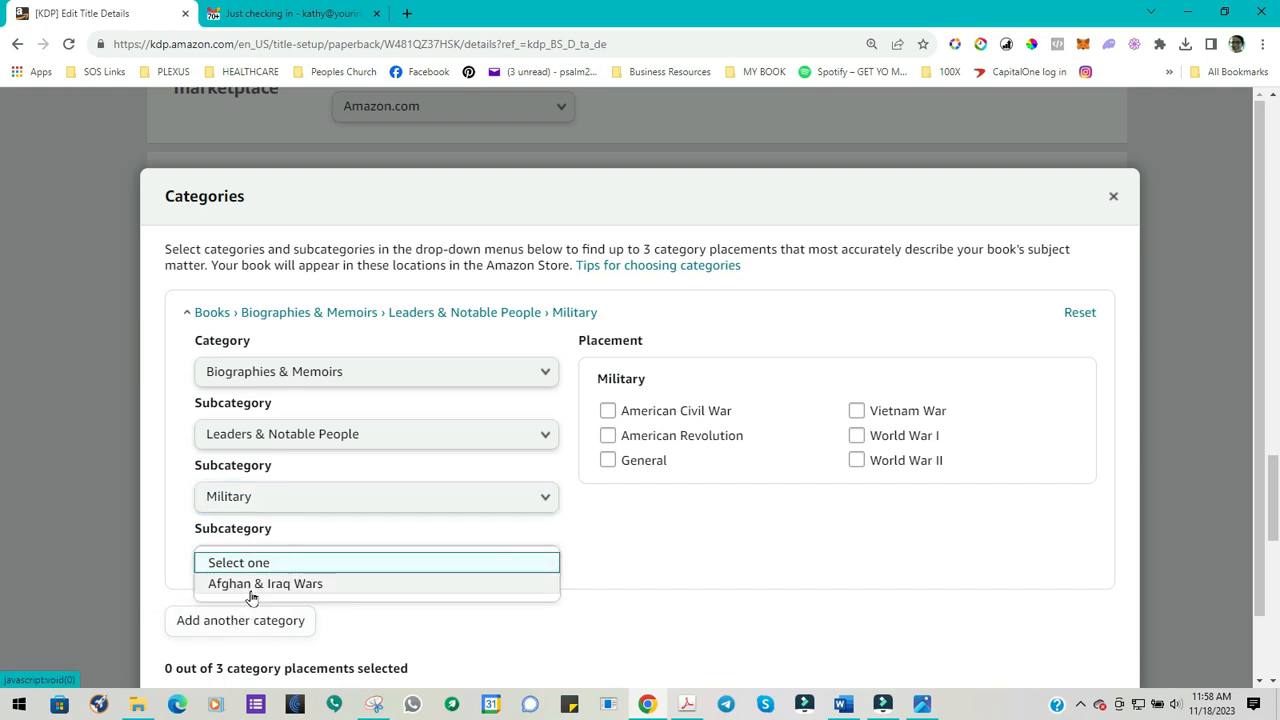
pyautogui.click(599, 562)
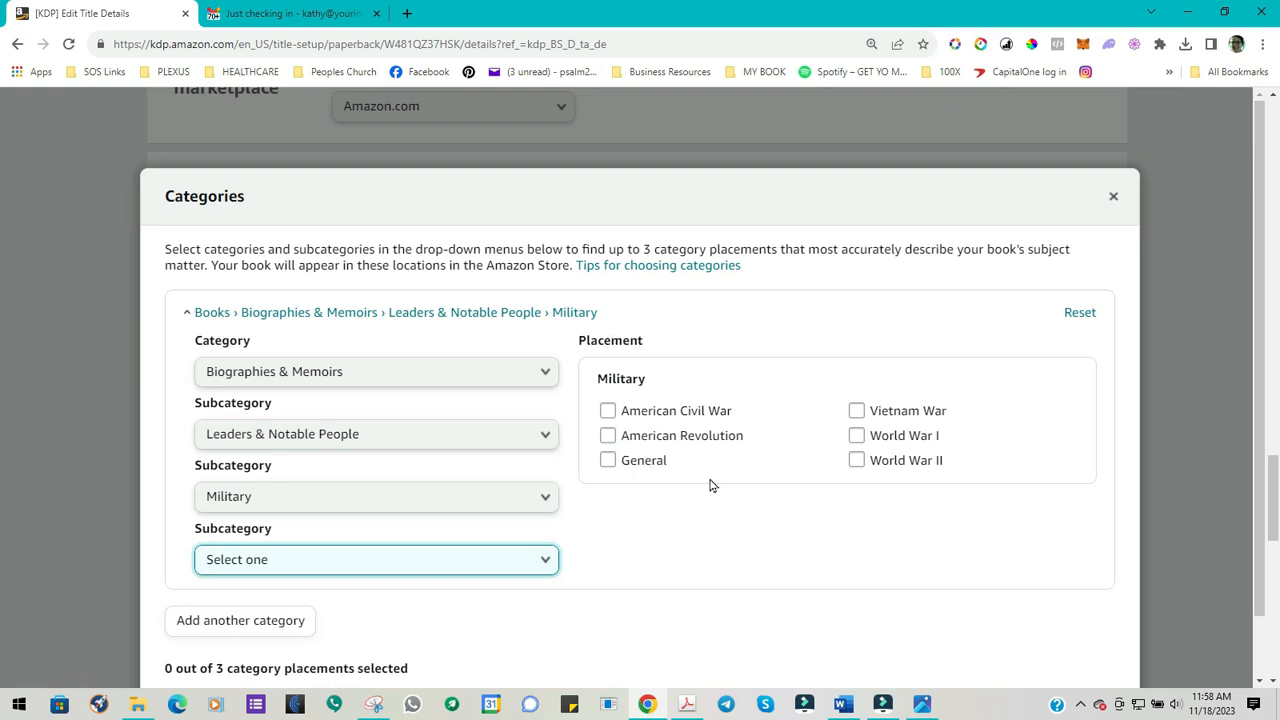
pyautogui.click(857, 410)
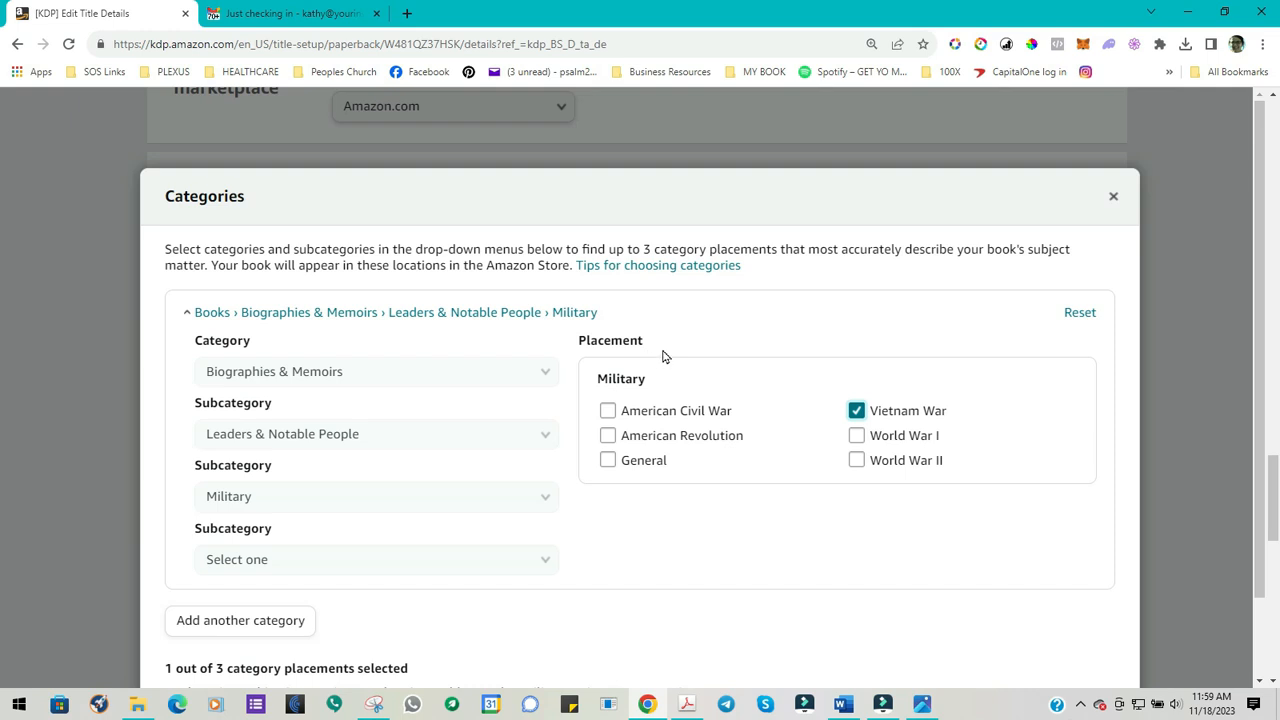
# Step: Add another category and set its path to History, Military, United States
pyautogui.scroll(-1, 665, 357)
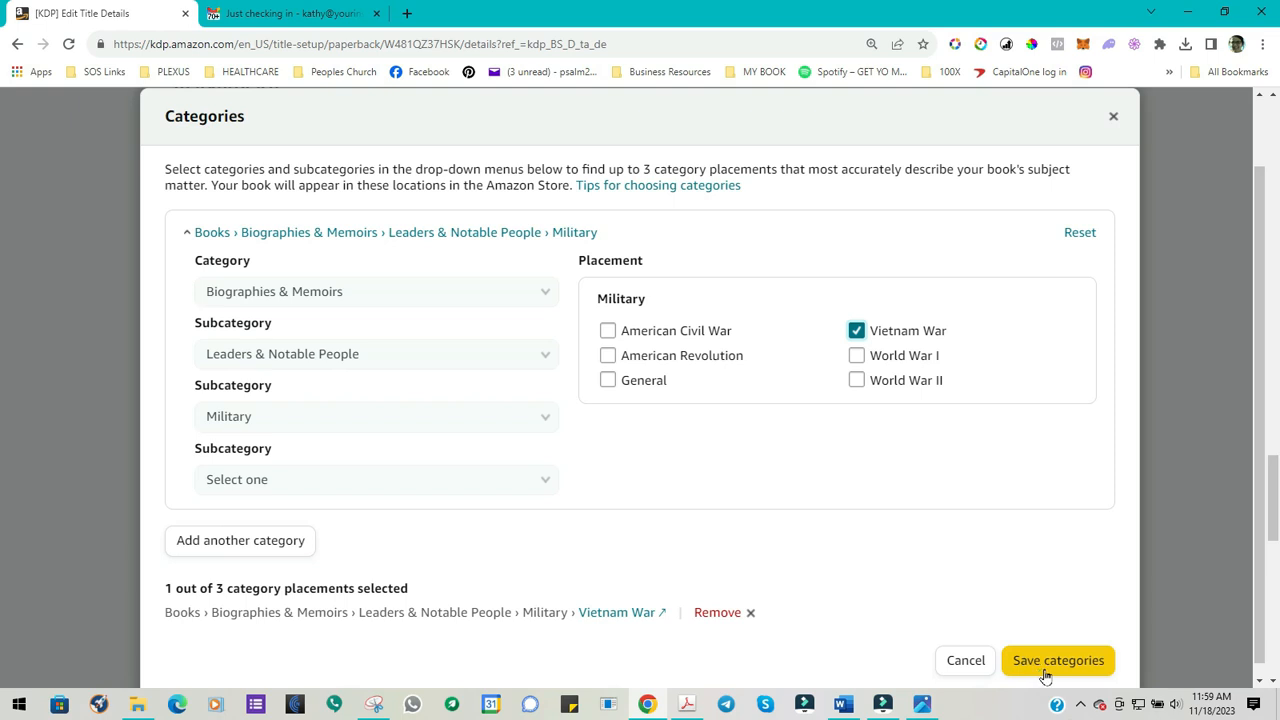
pyautogui.click(238, 547)
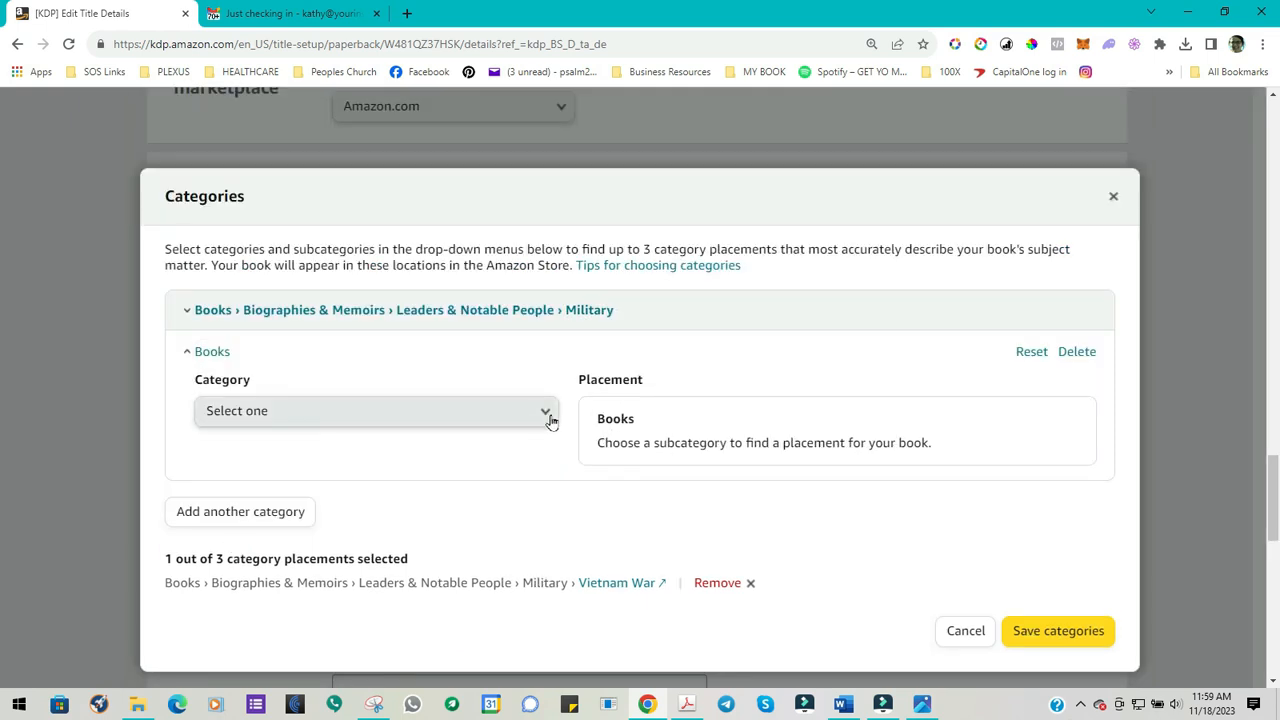
pyautogui.click(544, 414)
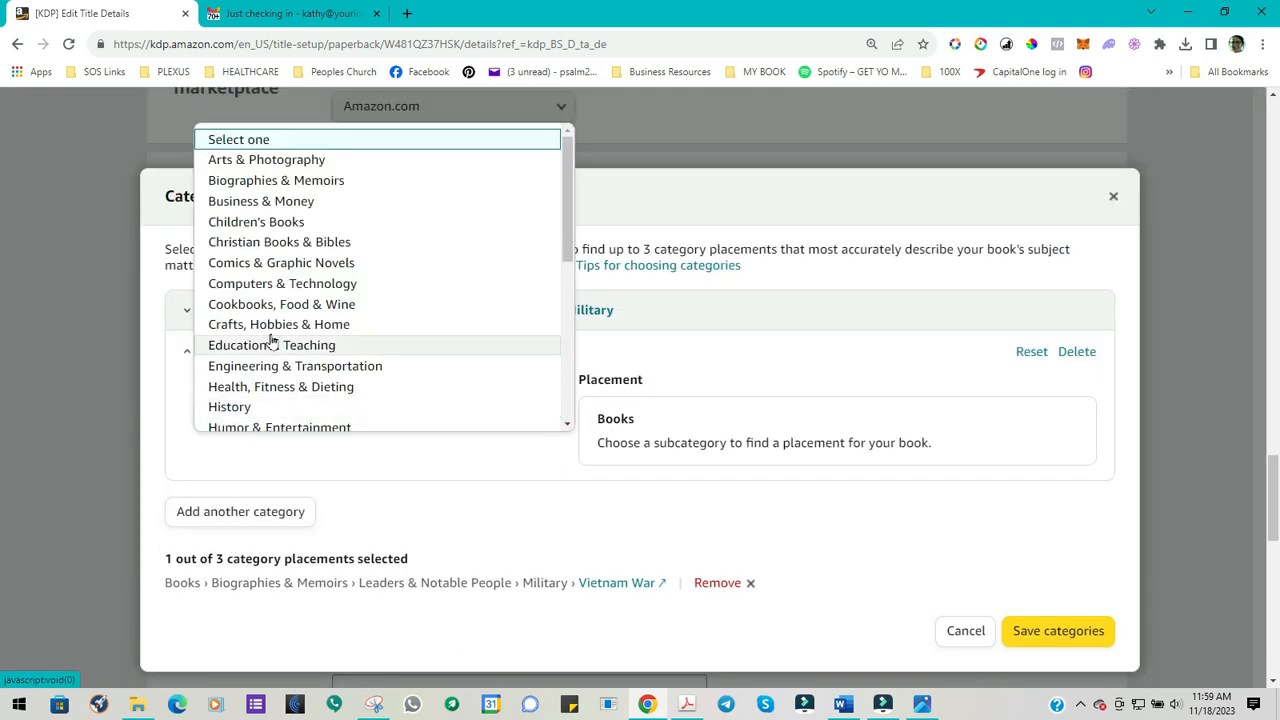
pyautogui.click(400, 407)
pyautogui.click(547, 480)
pyautogui.click(547, 487)
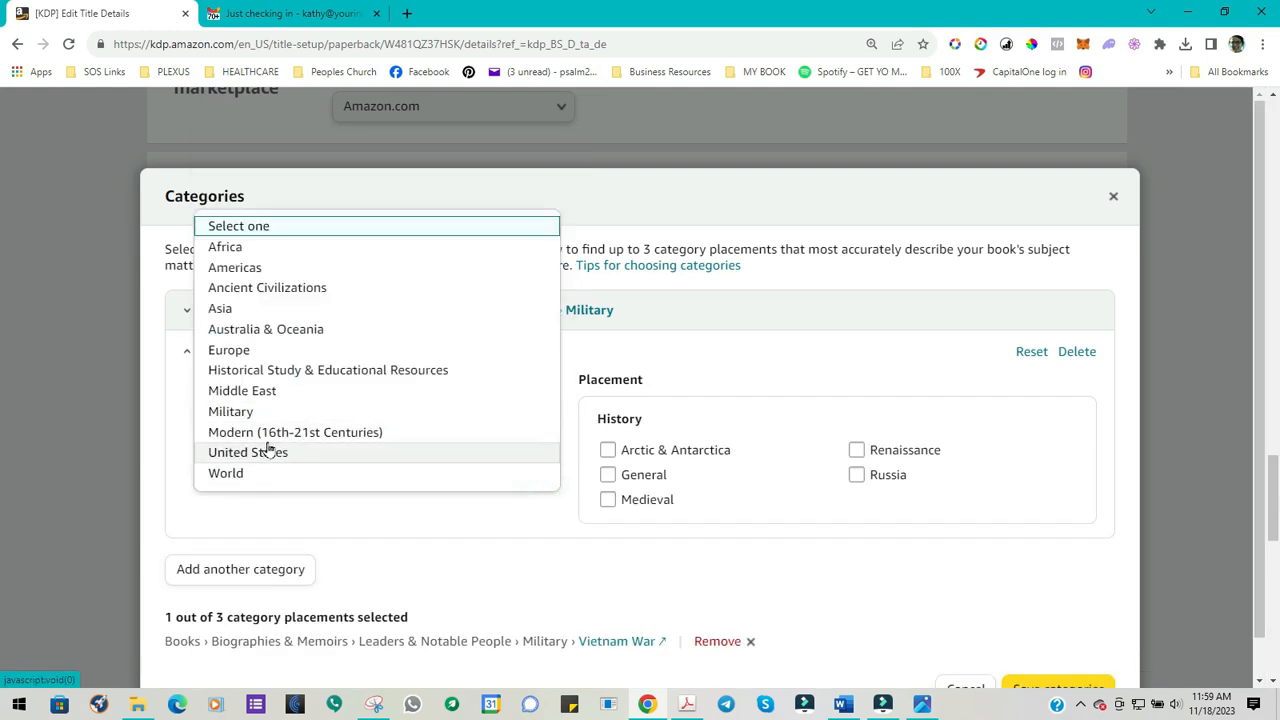
pyautogui.click(231, 413)
pyautogui.click(543, 536)
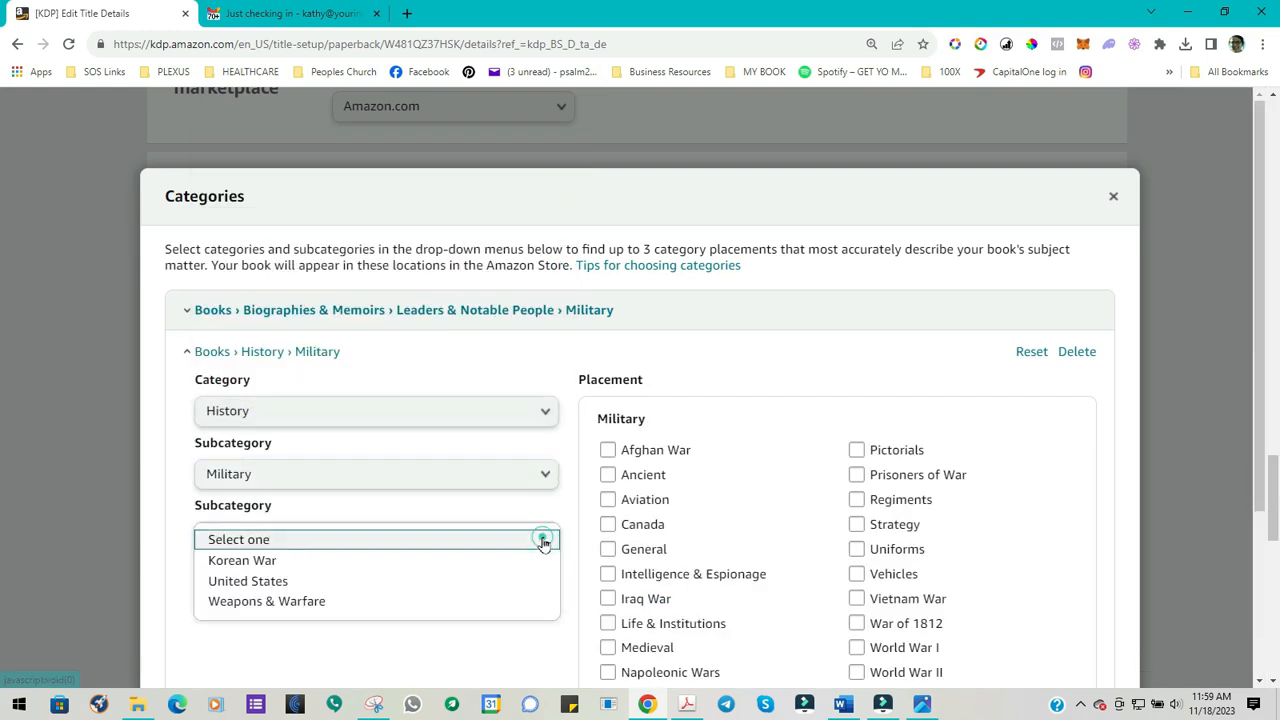
pyautogui.click(265, 583)
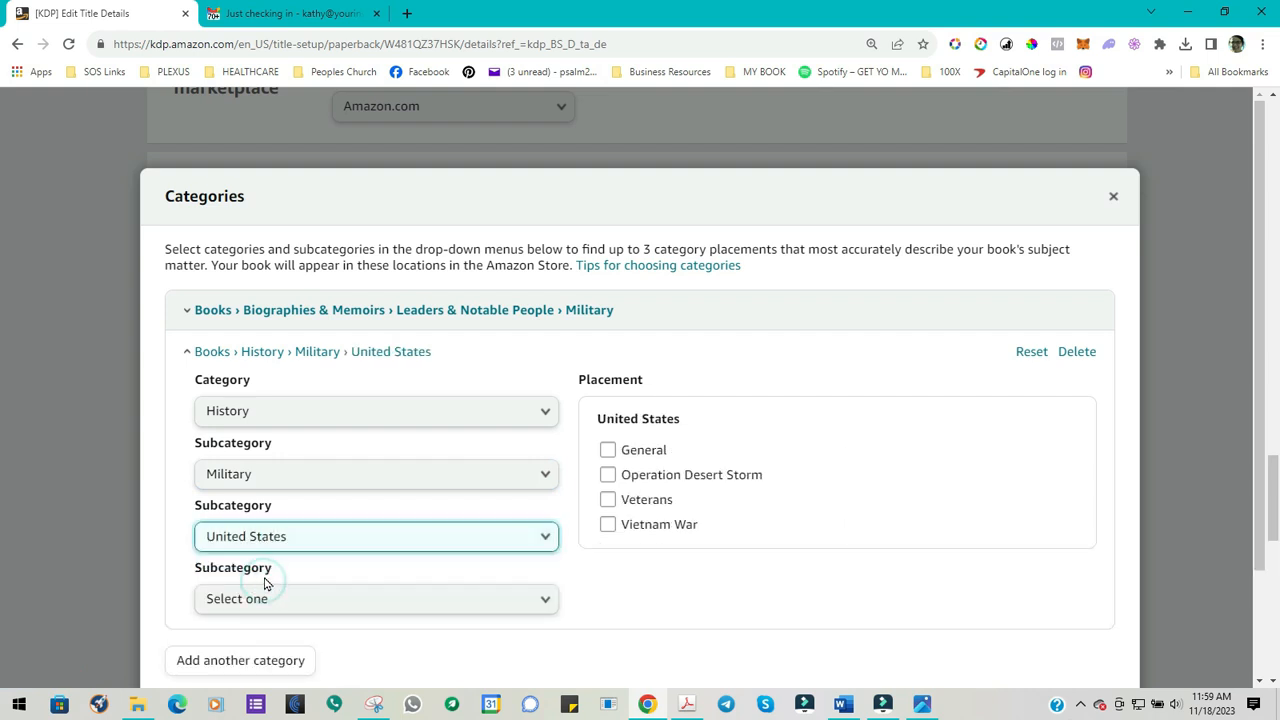
# Step: Leave the last subcategory of the History category unset and select the Veterans placement
pyautogui.click(543, 599)
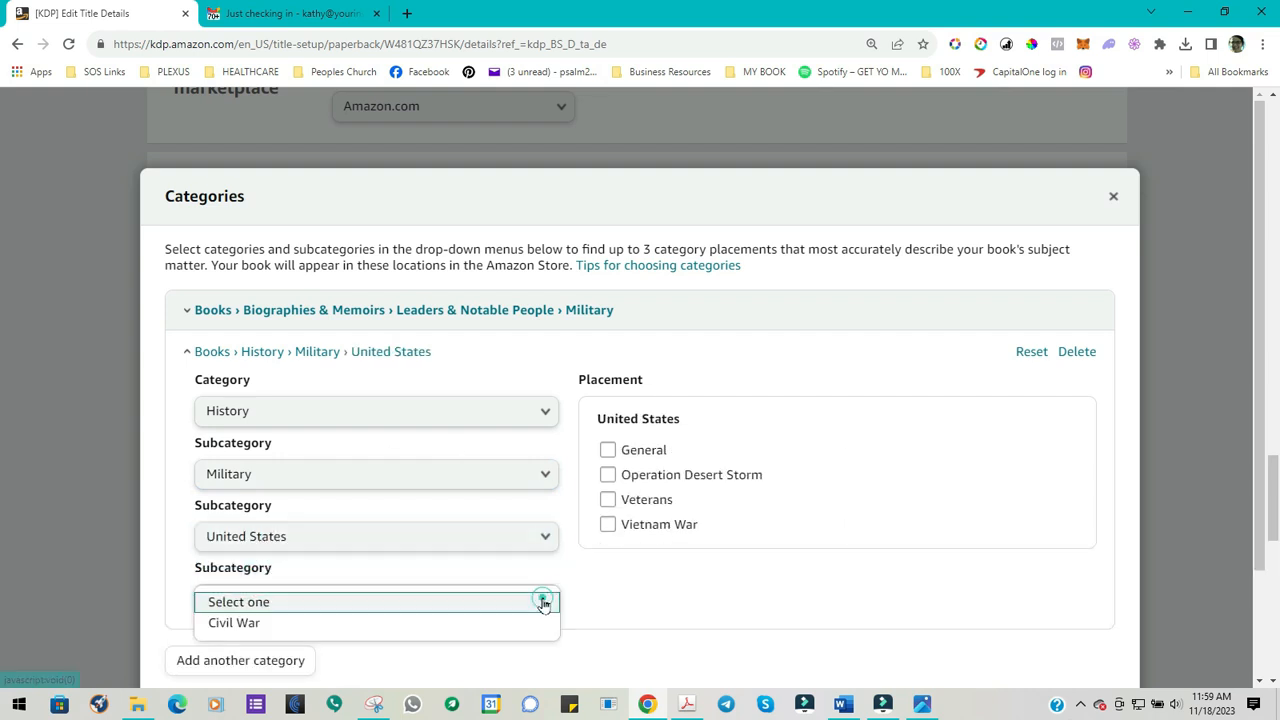
pyautogui.click(543, 600)
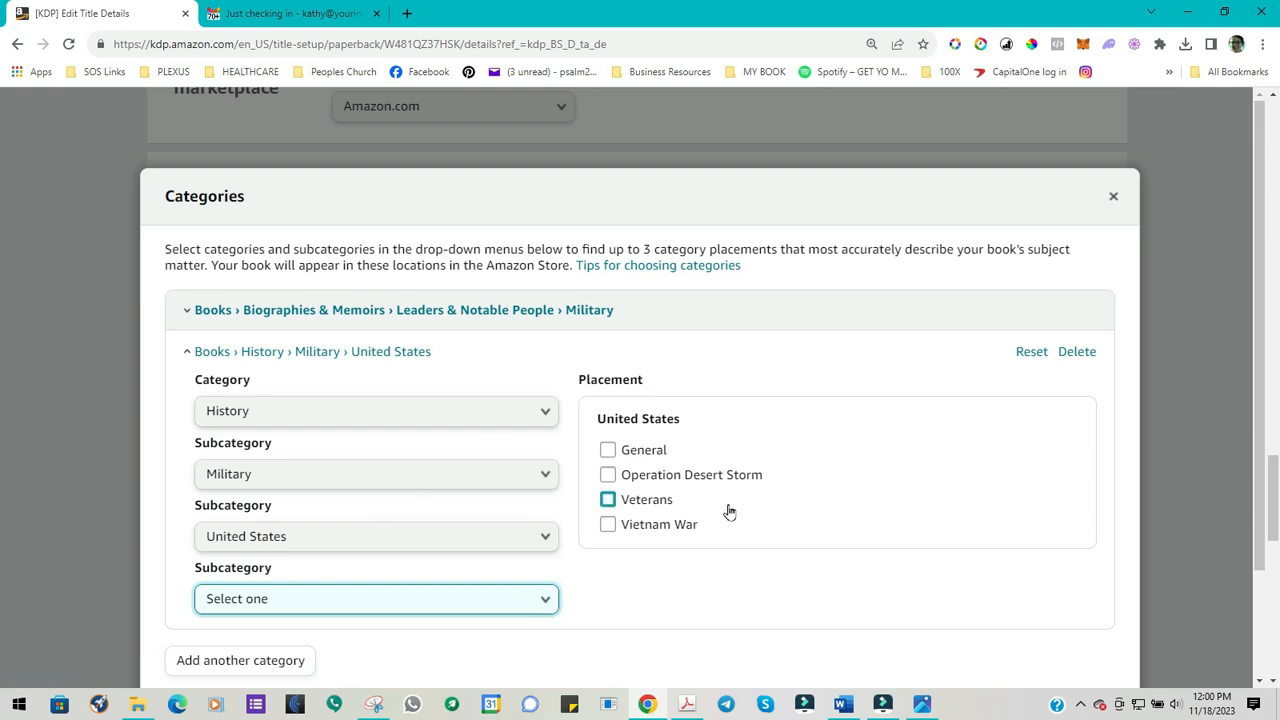
pyautogui.click(608, 501)
pyautogui.scroll(-1, 488, 512)
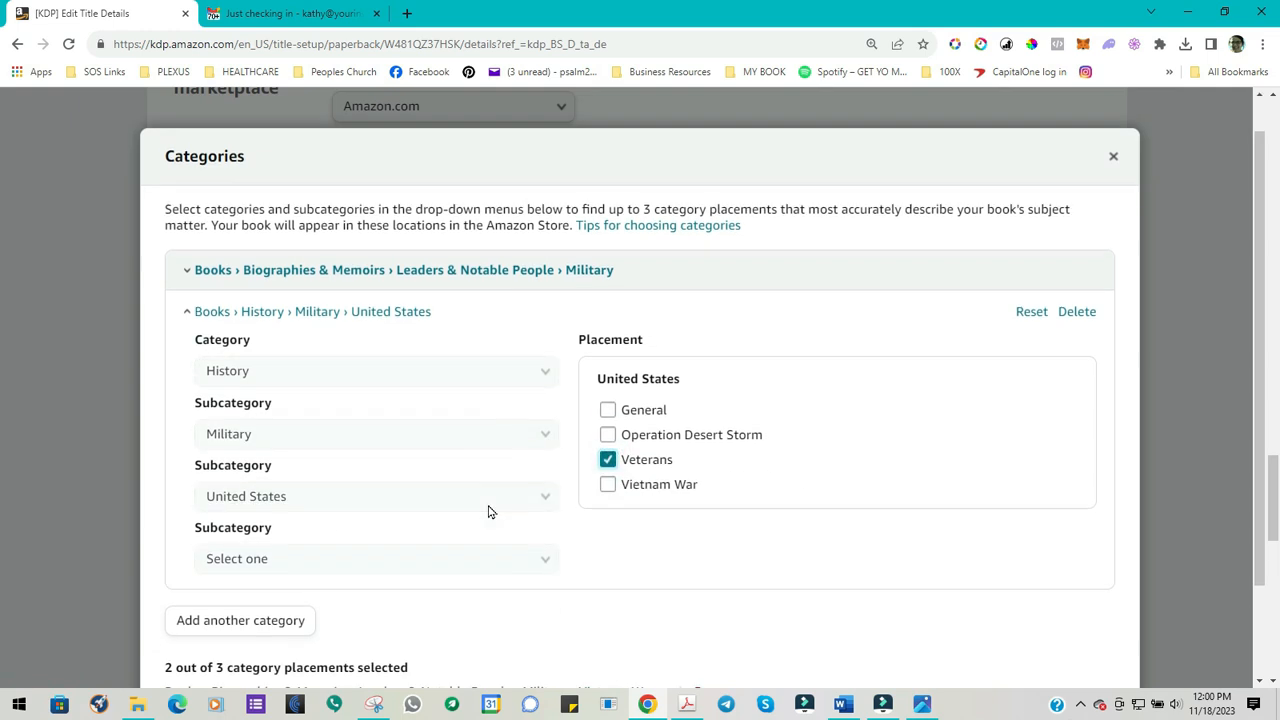
pyautogui.scroll(-1, 488, 512)
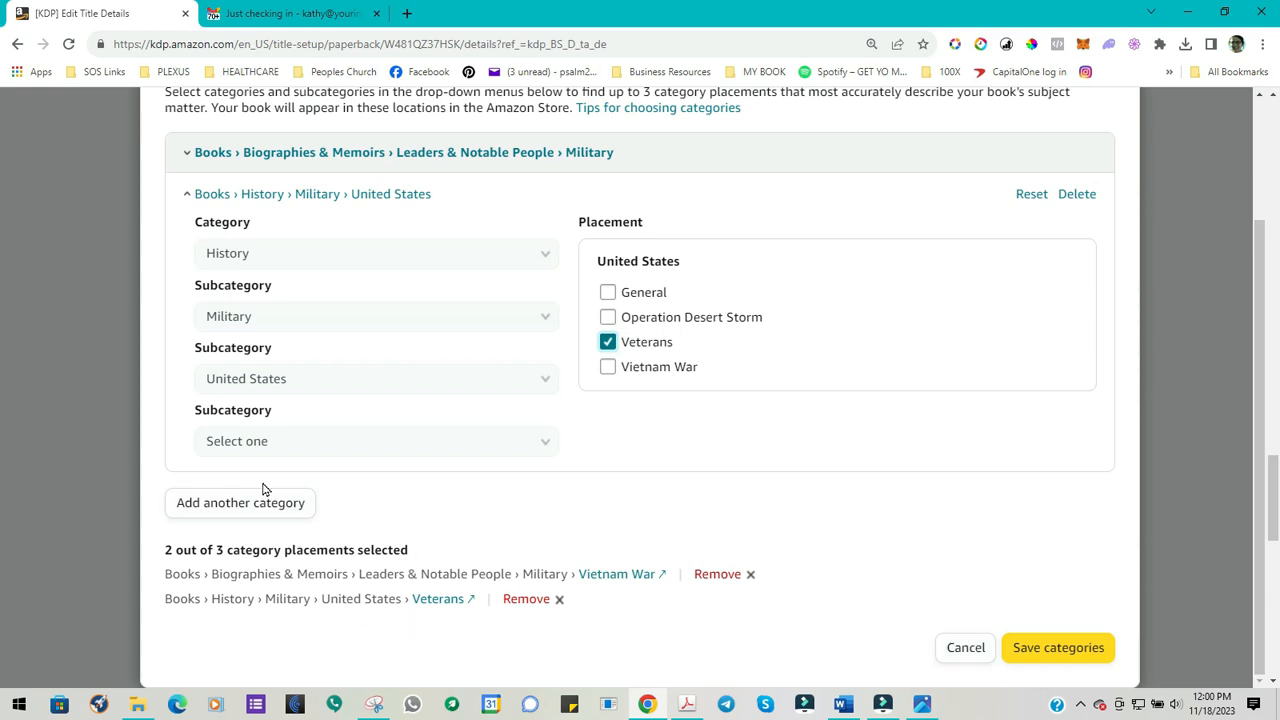
# Step: Add a third category, set its path to History, Military, and check the options for the last subcategory
pyautogui.click(223, 504)
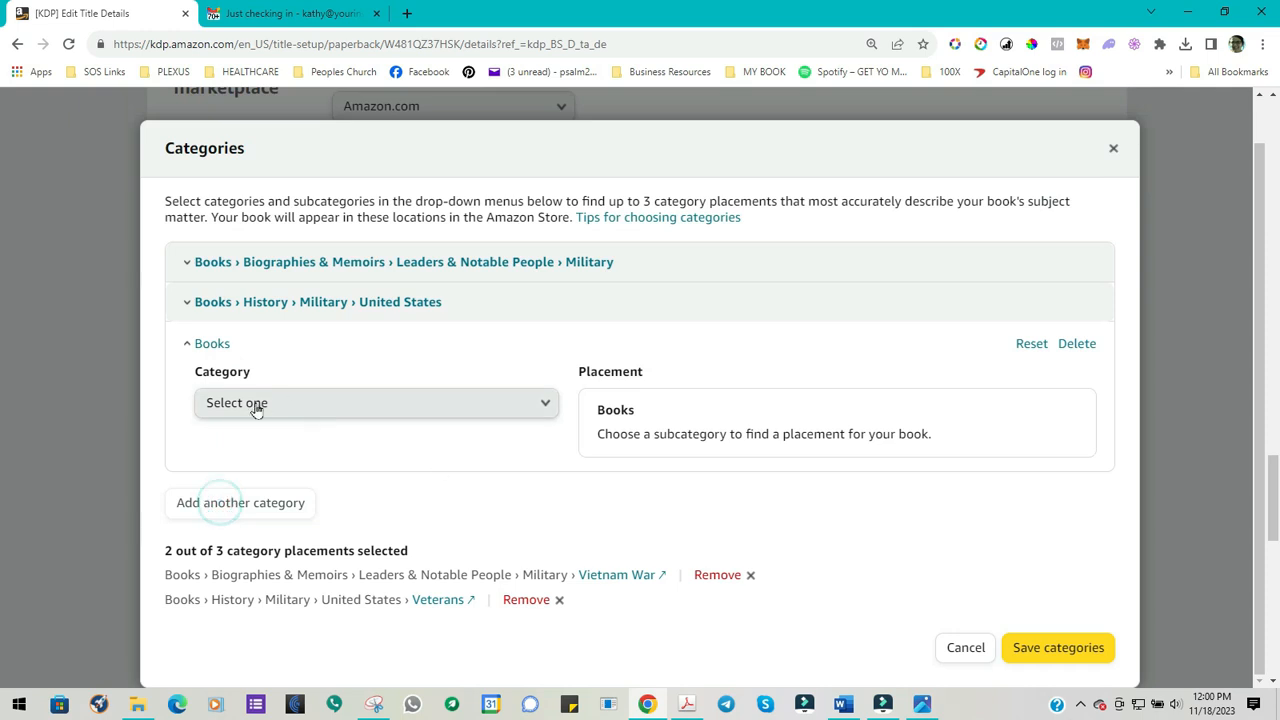
pyautogui.click(545, 412)
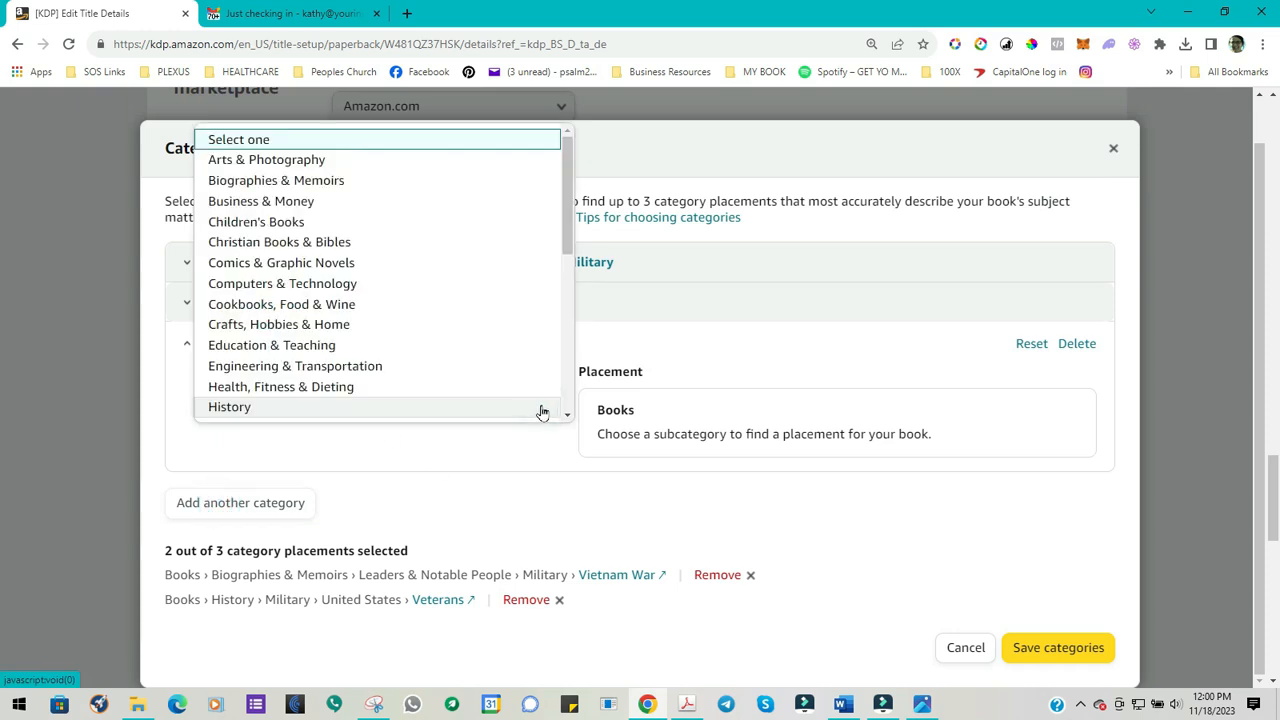
pyautogui.click(238, 407)
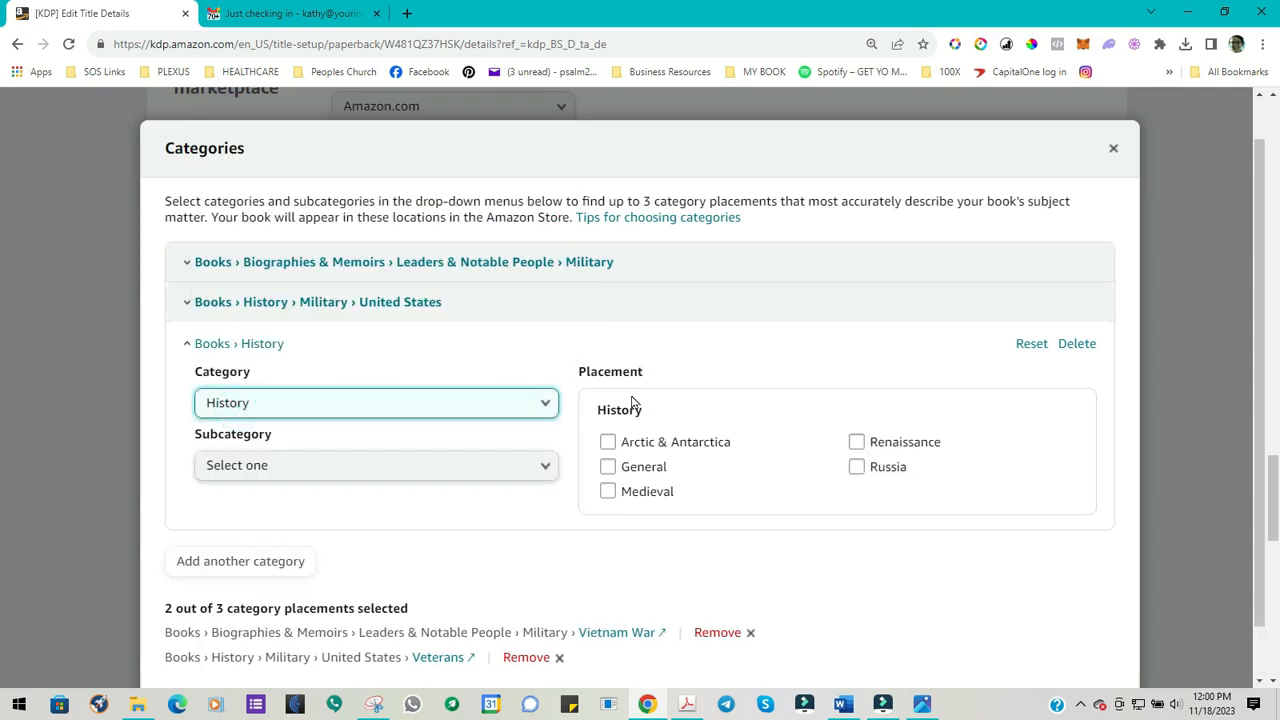
pyautogui.click(545, 466)
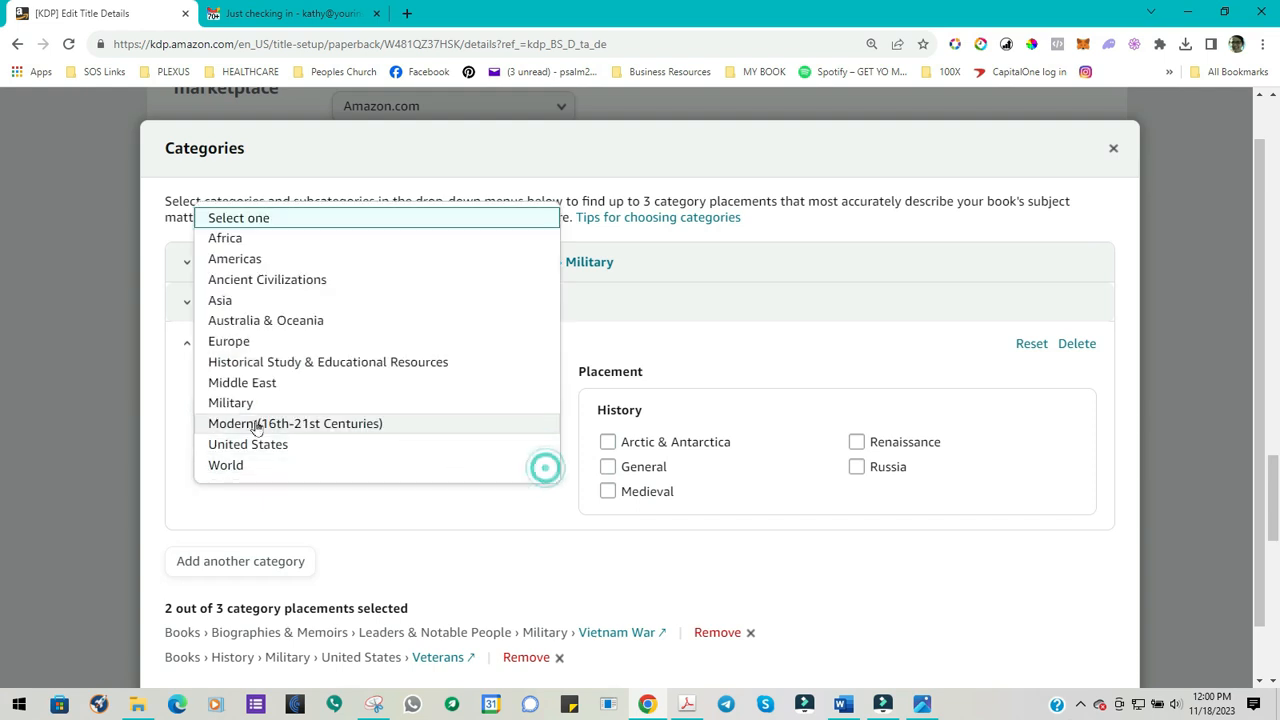
pyautogui.click(224, 403)
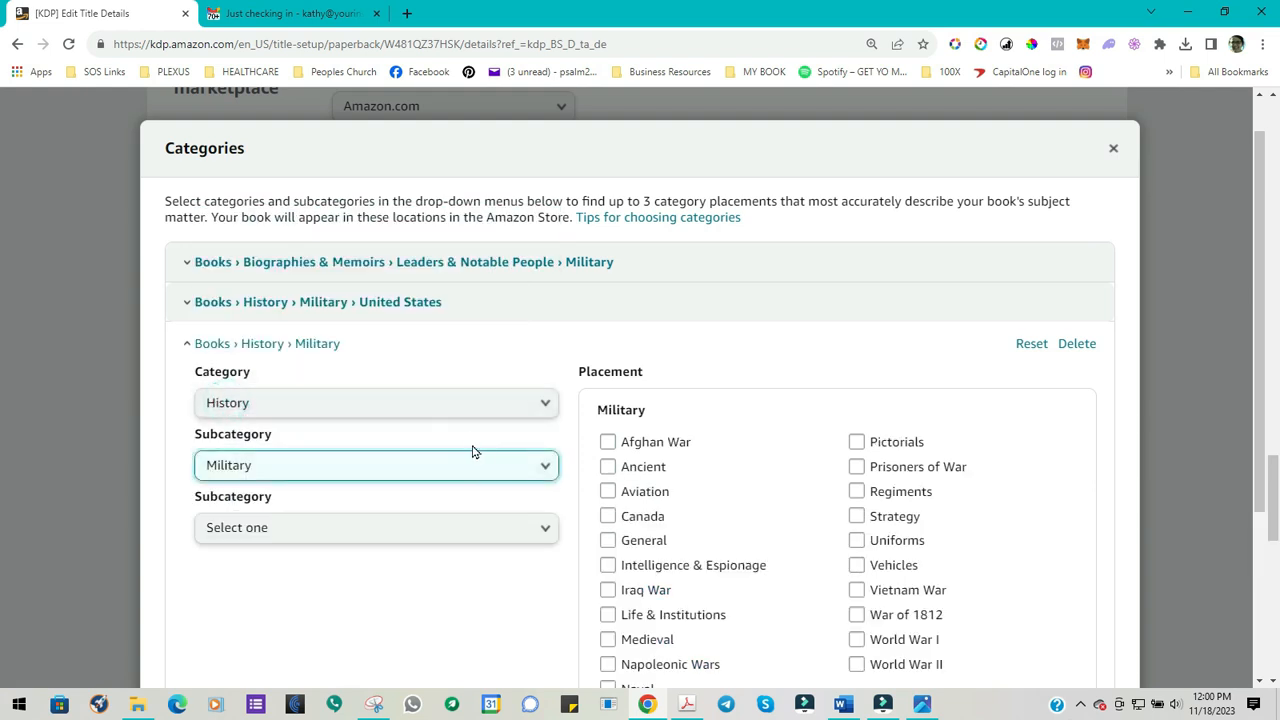
pyautogui.click(545, 528)
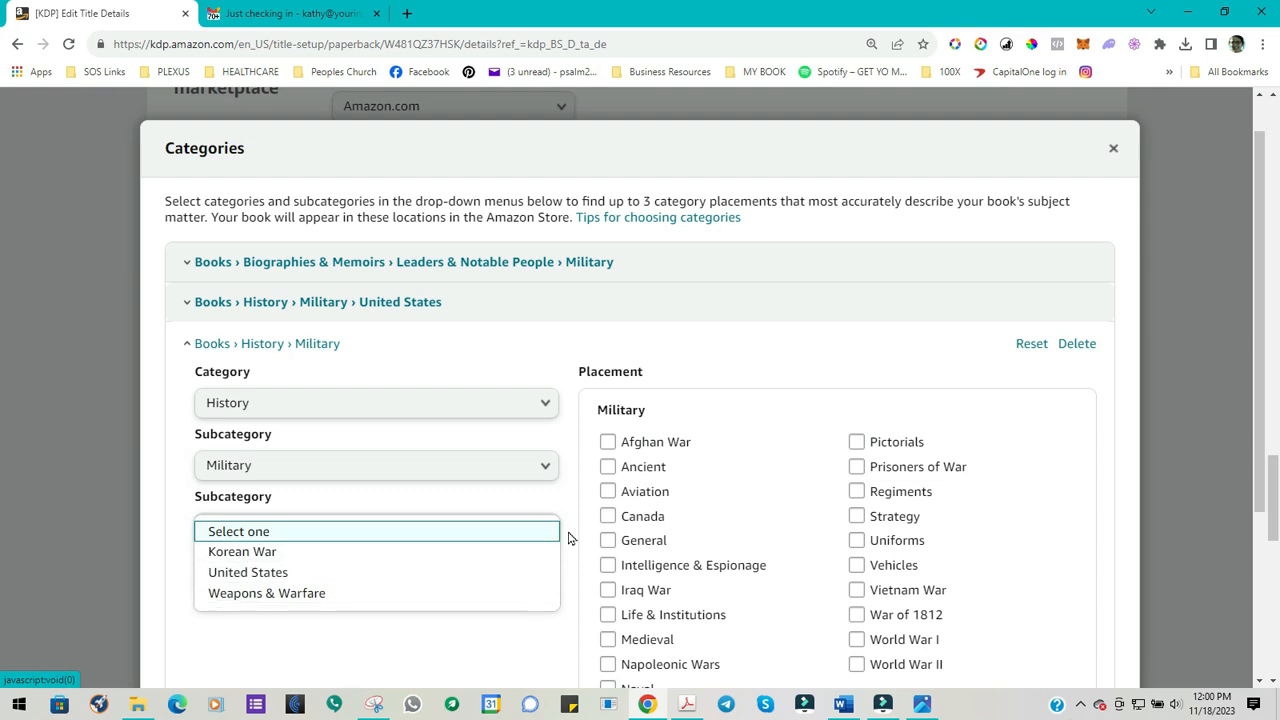
# Step: Select the Naval placement under History, Military without a further subcategory and save the three categories
pyautogui.scroll(-2, 840, 478)
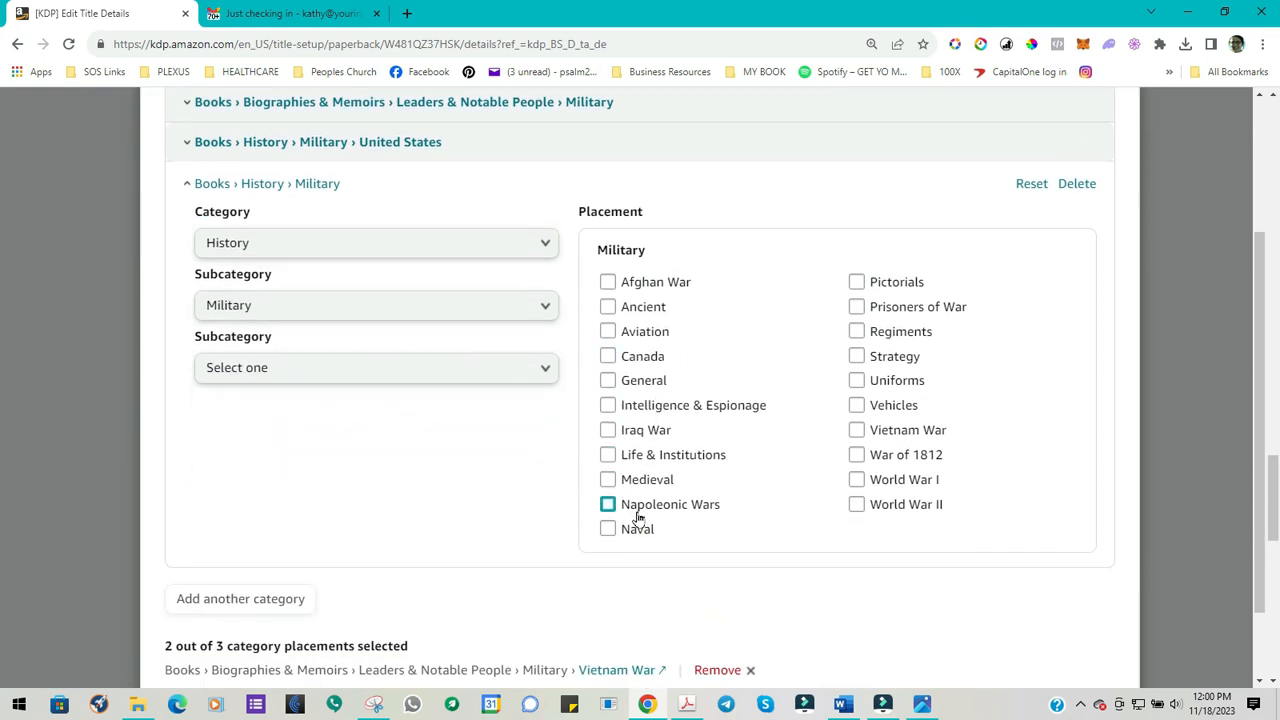
pyautogui.click(609, 528)
pyautogui.scroll(-2, 560, 518)
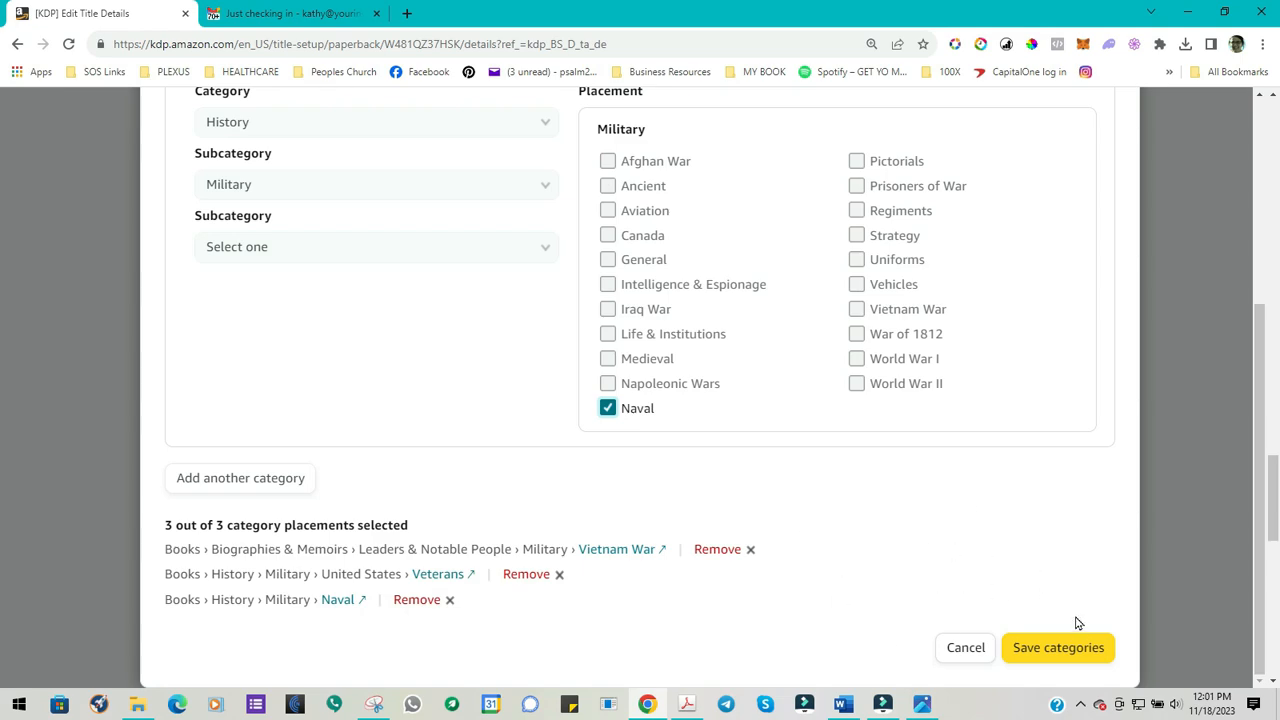
pyautogui.click(1062, 649)
# Step: Enter the keywords Vietnam War, Naval stories operations battles history, military service, semper fi, mess hall, Marine Corp and patriotism
pyautogui.scroll(-1, 540, 458)
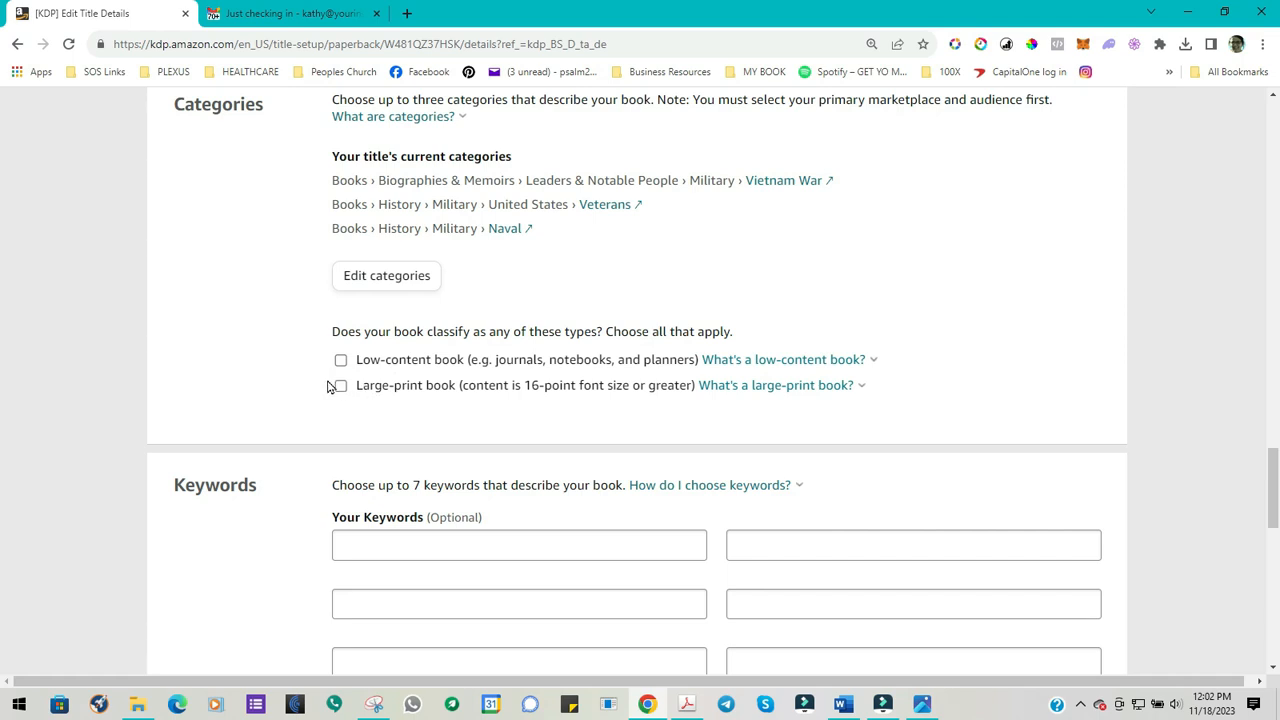
pyautogui.scroll(-2, 251, 397)
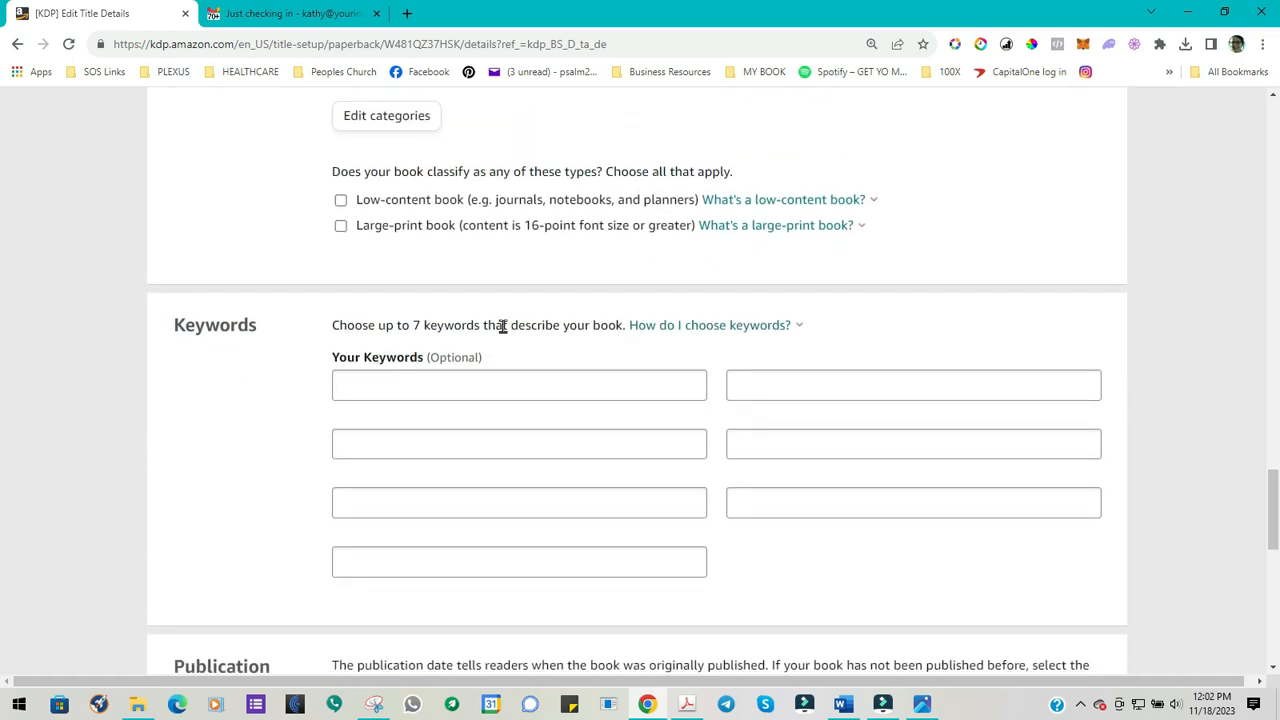
pyautogui.click(423, 387)
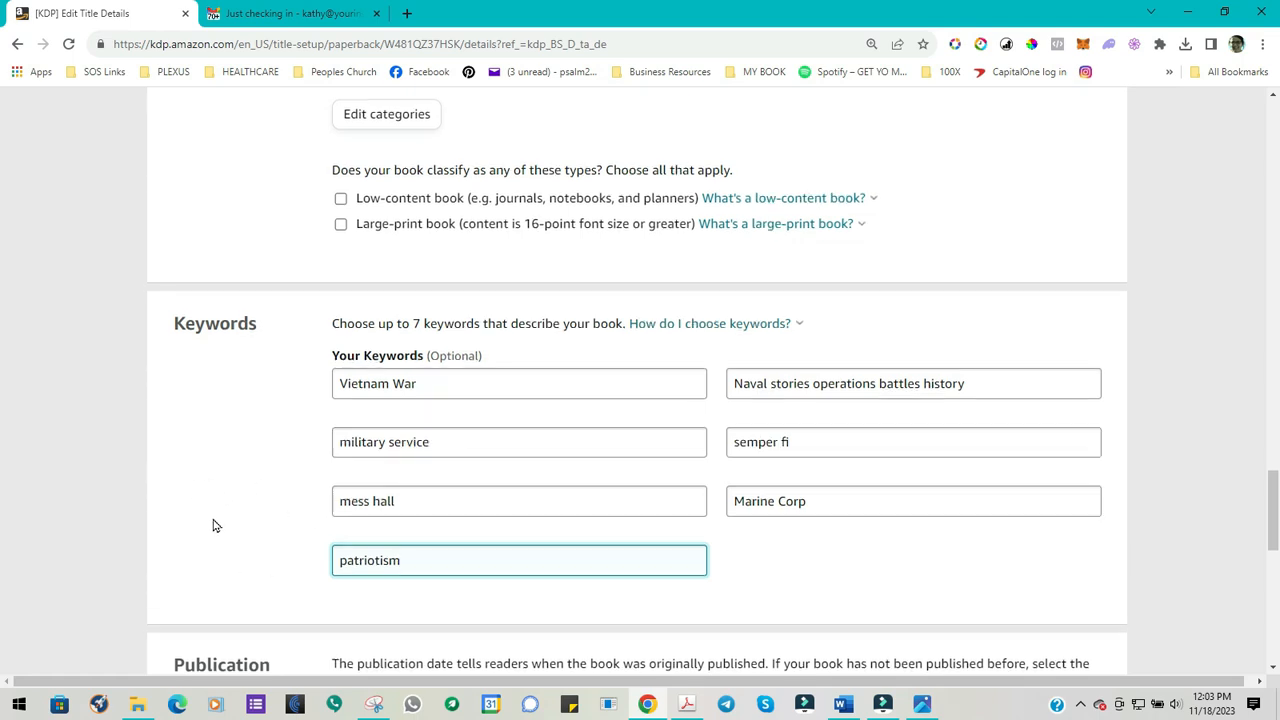
# Step: Keep the publication date the same as the release date with immediate sale, and save the details to continue to the paperback content
pyautogui.scroll(-3, 214, 520)
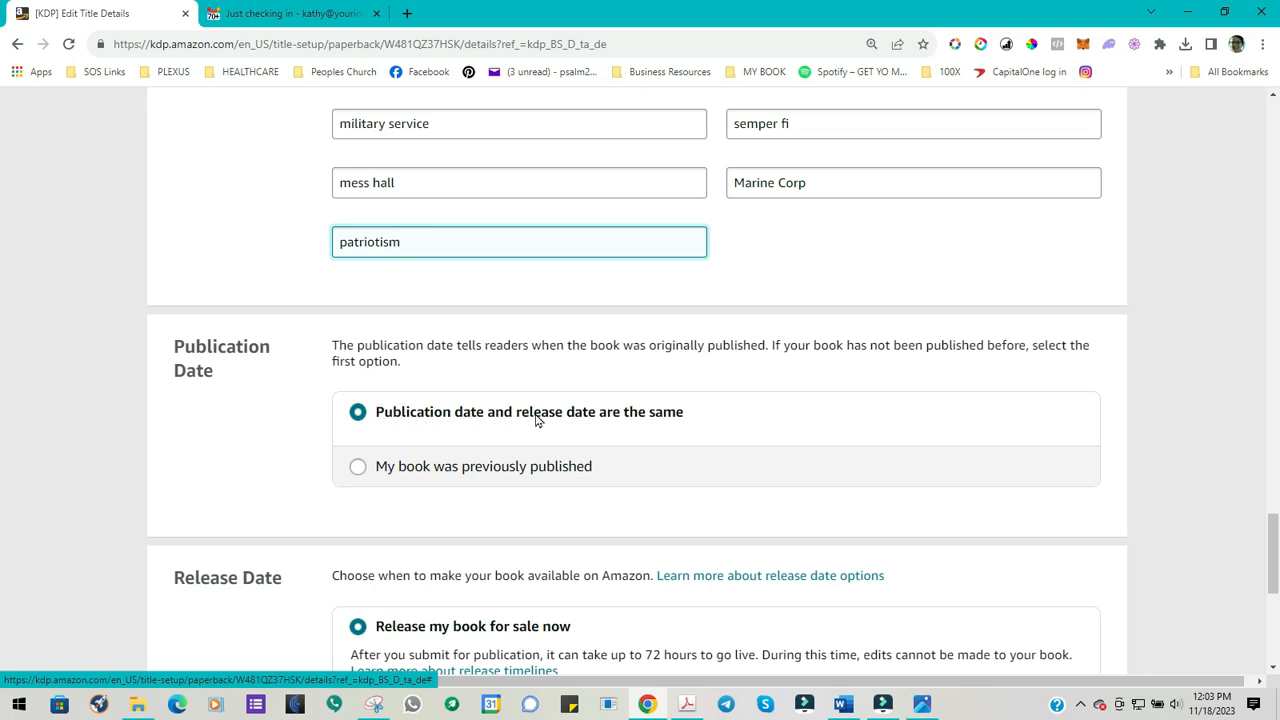
pyautogui.scroll(-3, 192, 287)
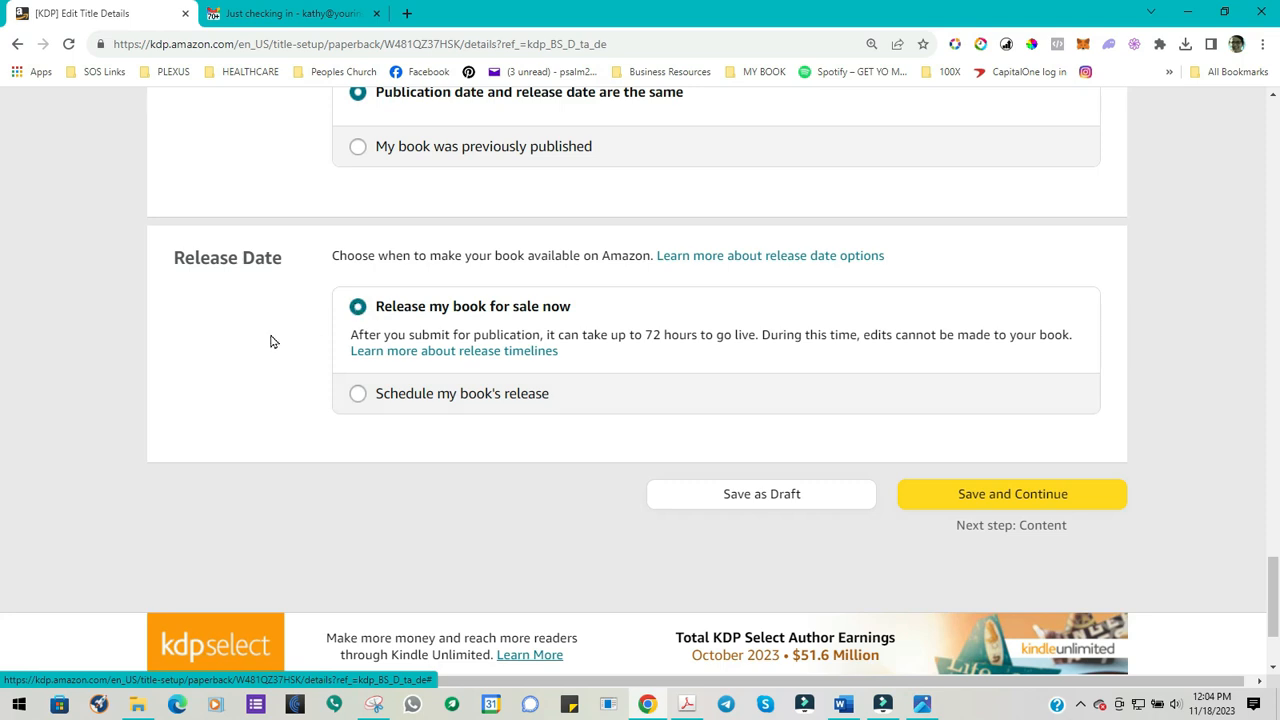
pyautogui.click(1006, 500)
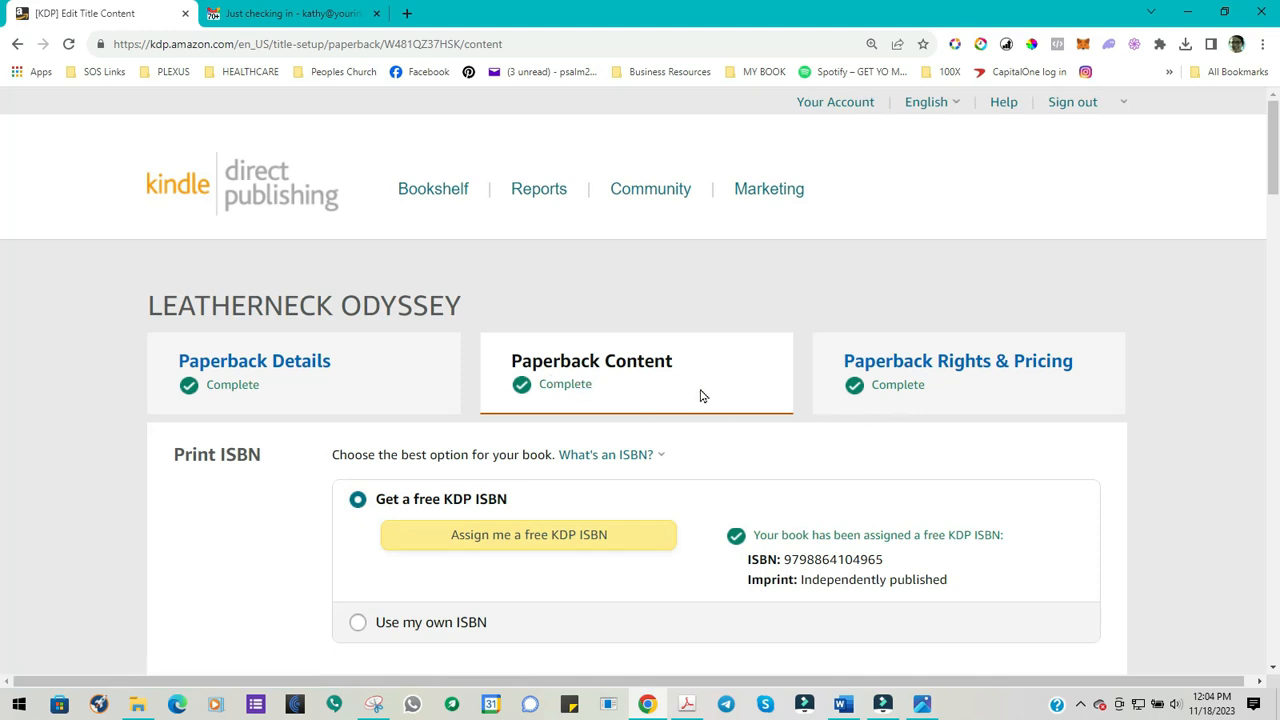
# Step: Keep the free KDP ISBN and choose the black & white interior with white paper as ink and paper type
pyautogui.scroll(-3, 717, 412)
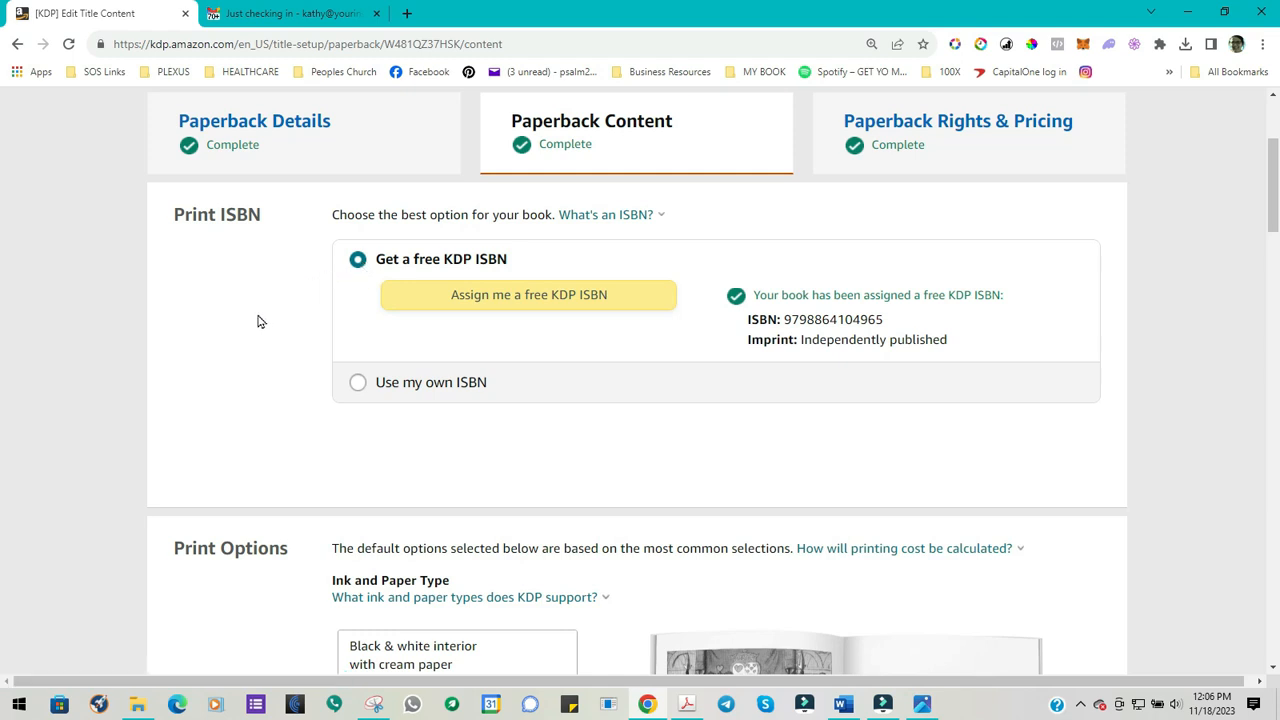
pyautogui.scroll(-2, 229, 343)
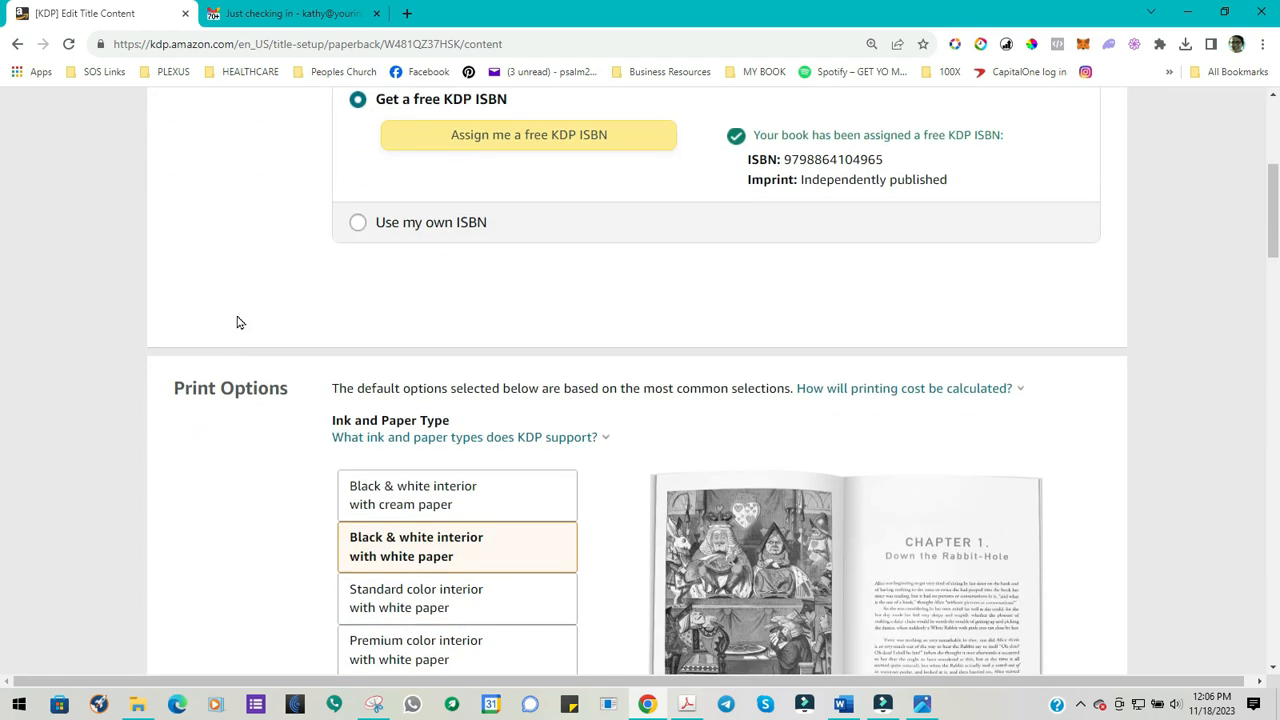
pyautogui.scroll(-3, 250, 285)
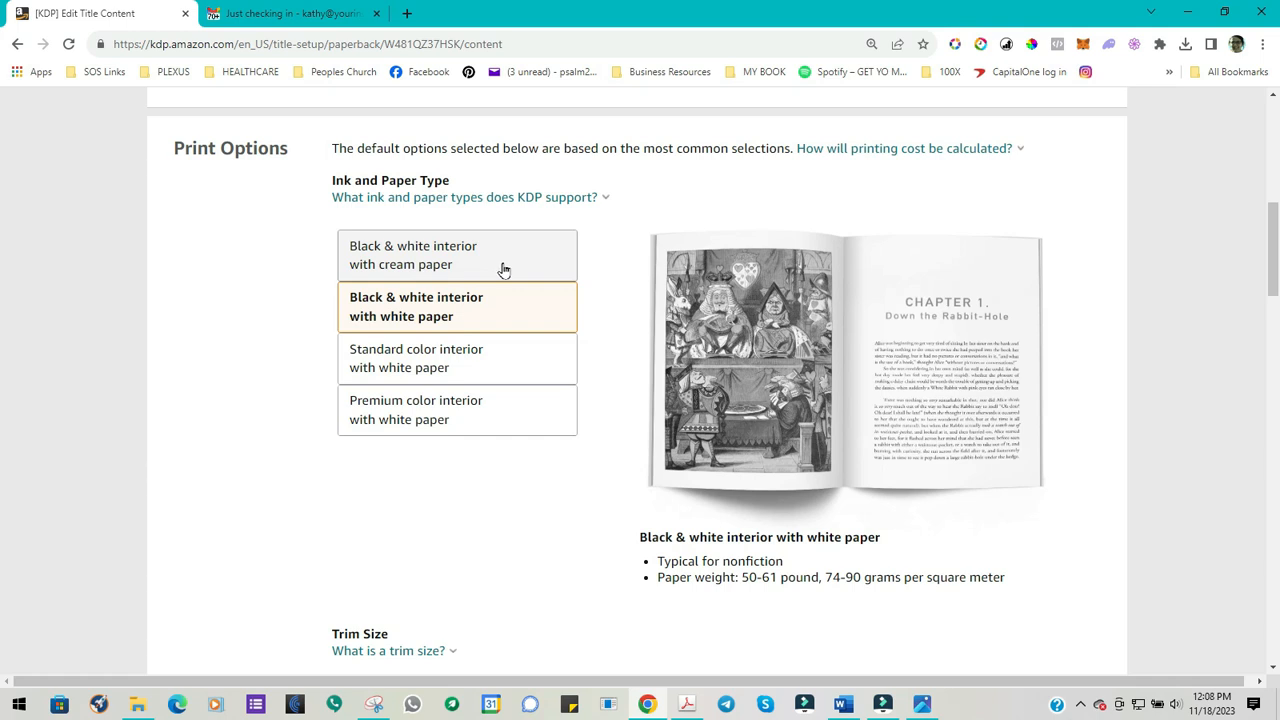
pyautogui.click(400, 306)
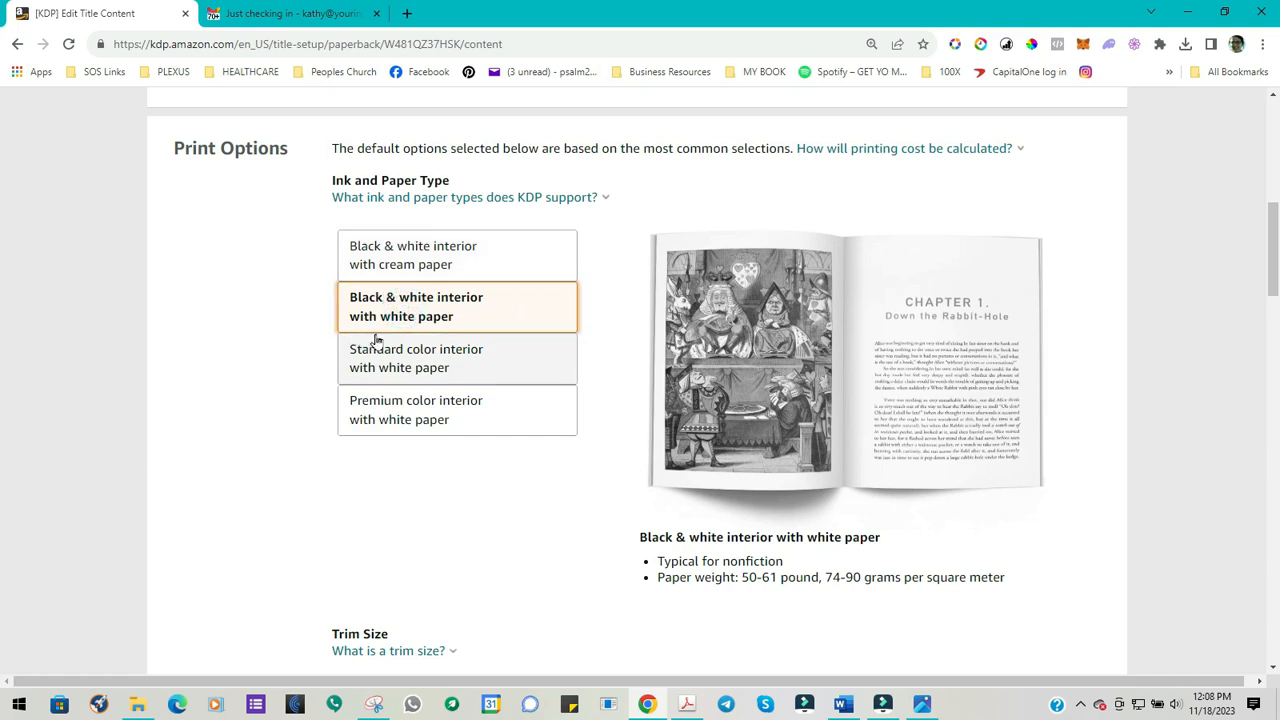
# Step: Keep the 6 x 9 in trim size and No Bleed, and select the Matte cover finish
pyautogui.scroll(-1, 406, 532)
pyautogui.scroll(-3, 406, 525)
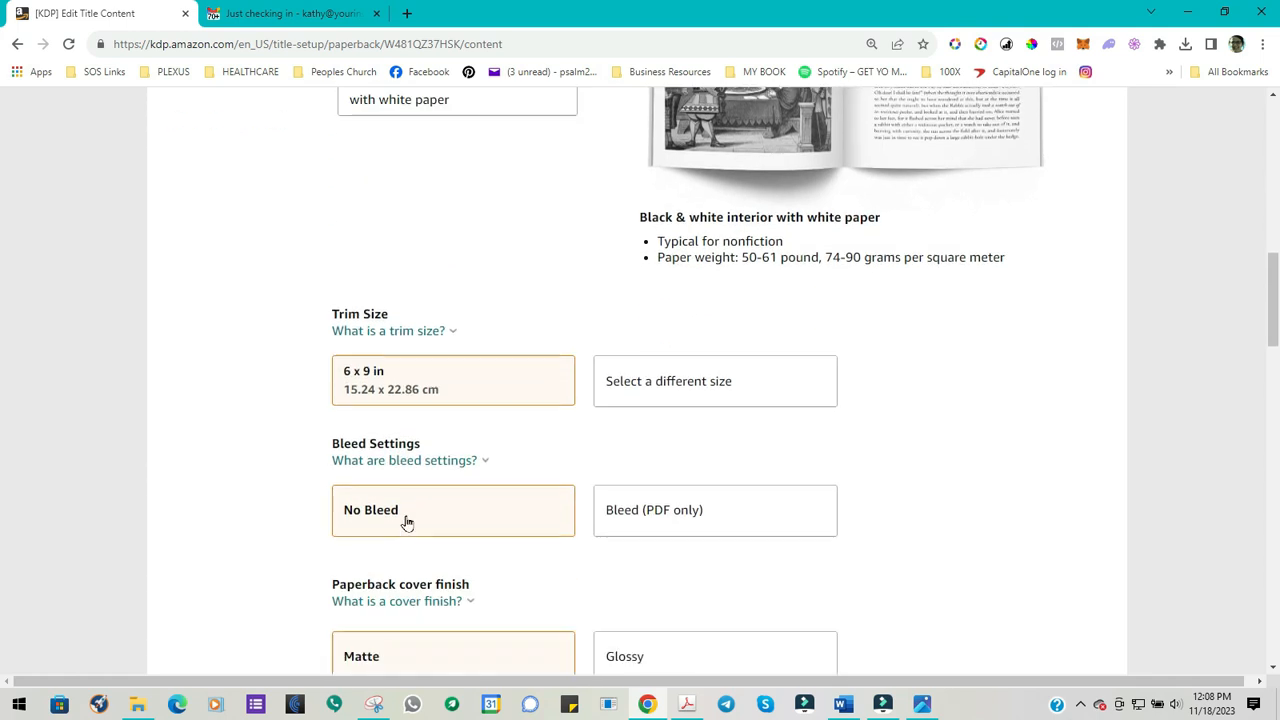
pyautogui.scroll(-2, 289, 294)
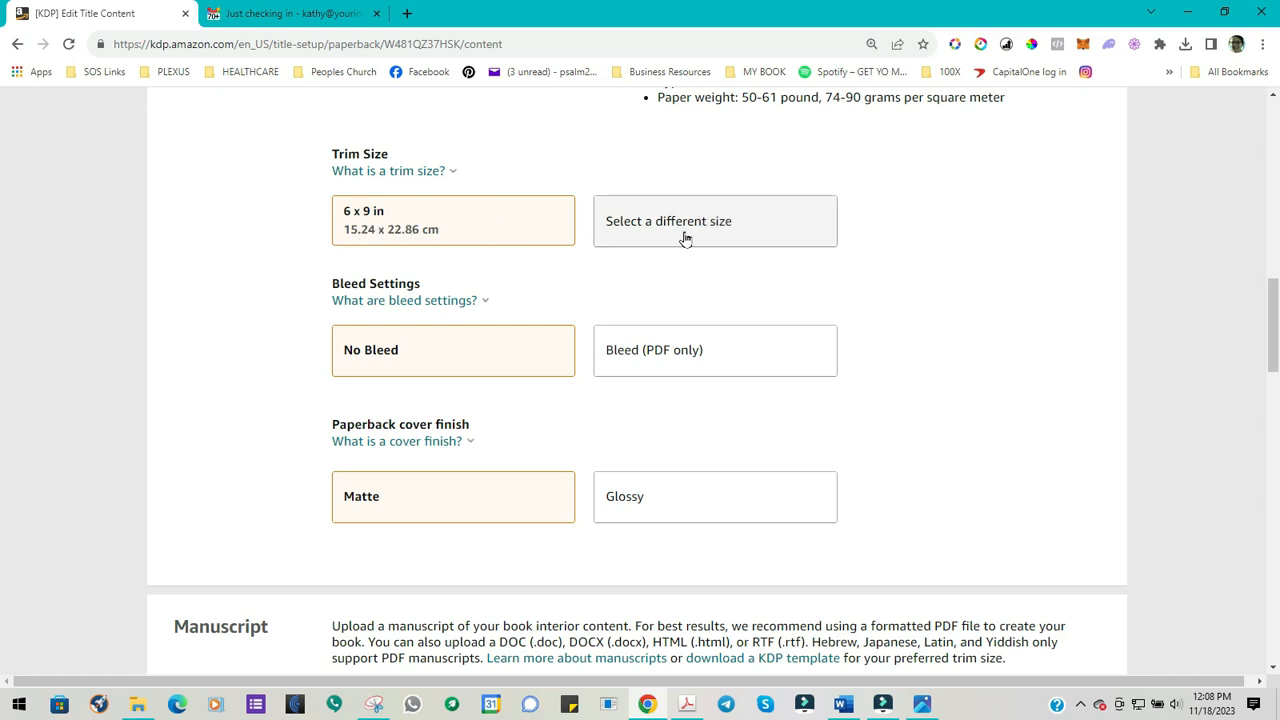
pyautogui.scroll(-1, 269, 309)
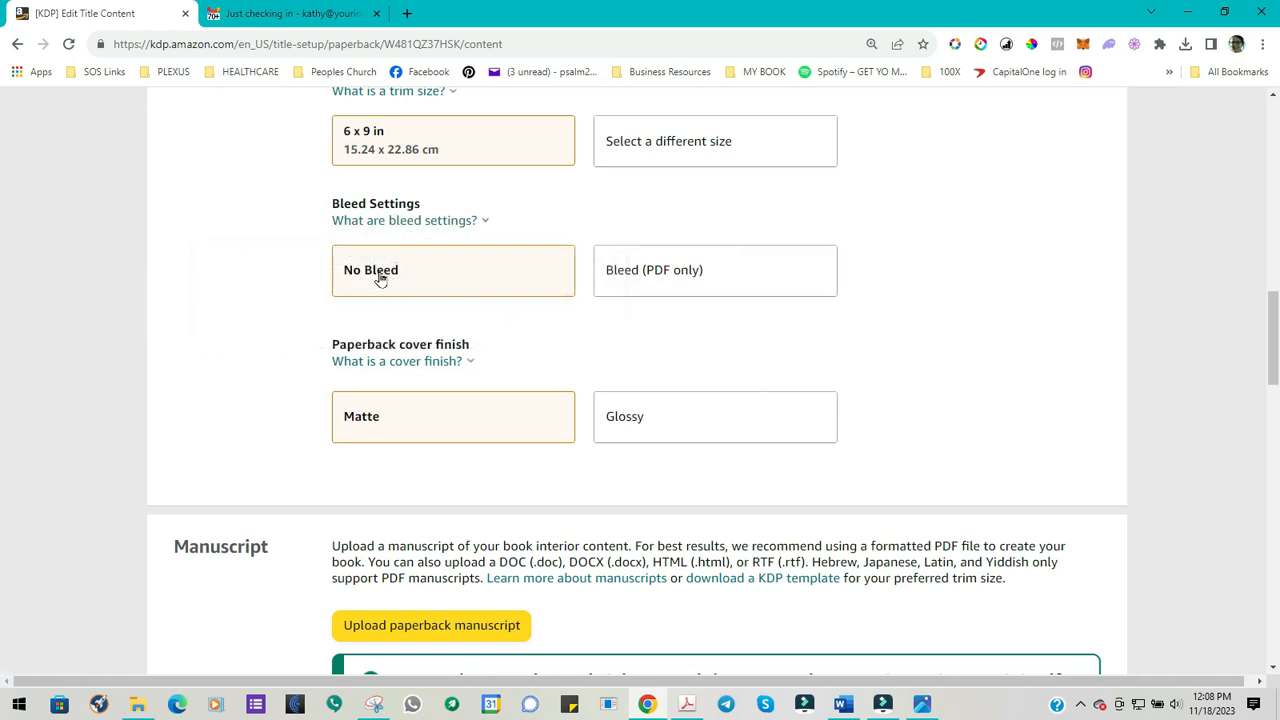
pyautogui.scroll(-2, 380, 225)
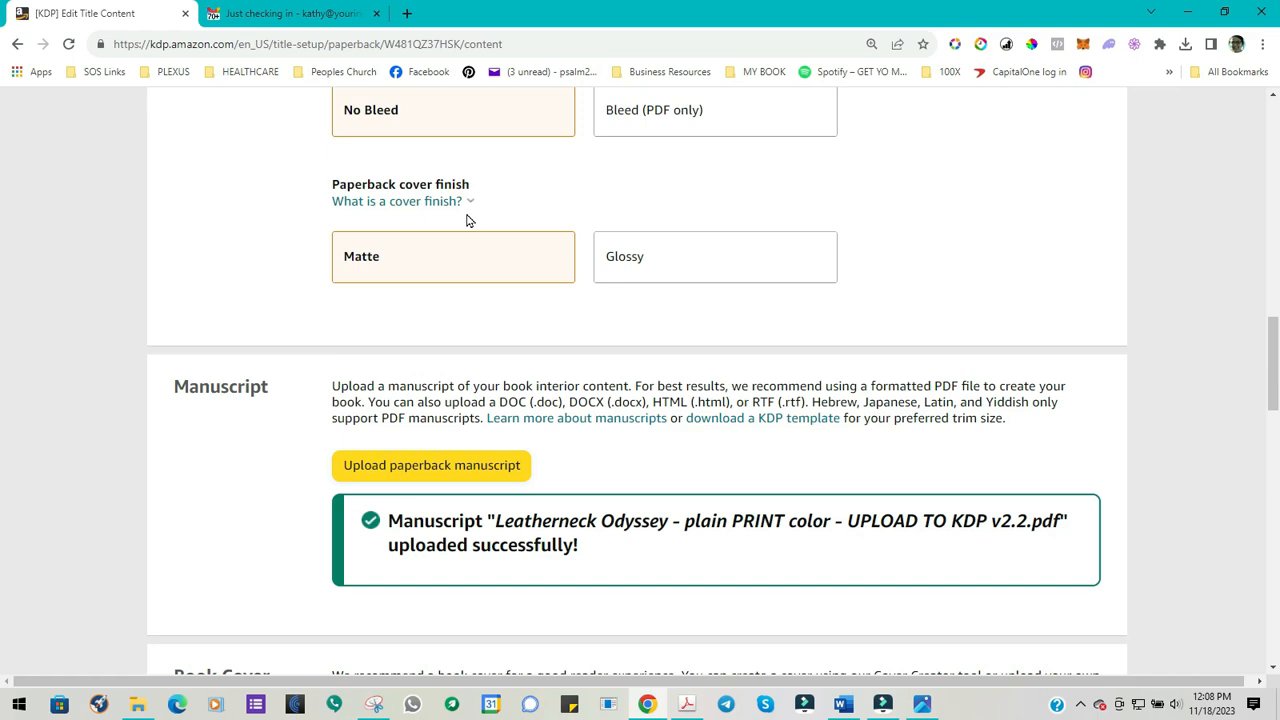
pyautogui.scroll(3, 878, 245)
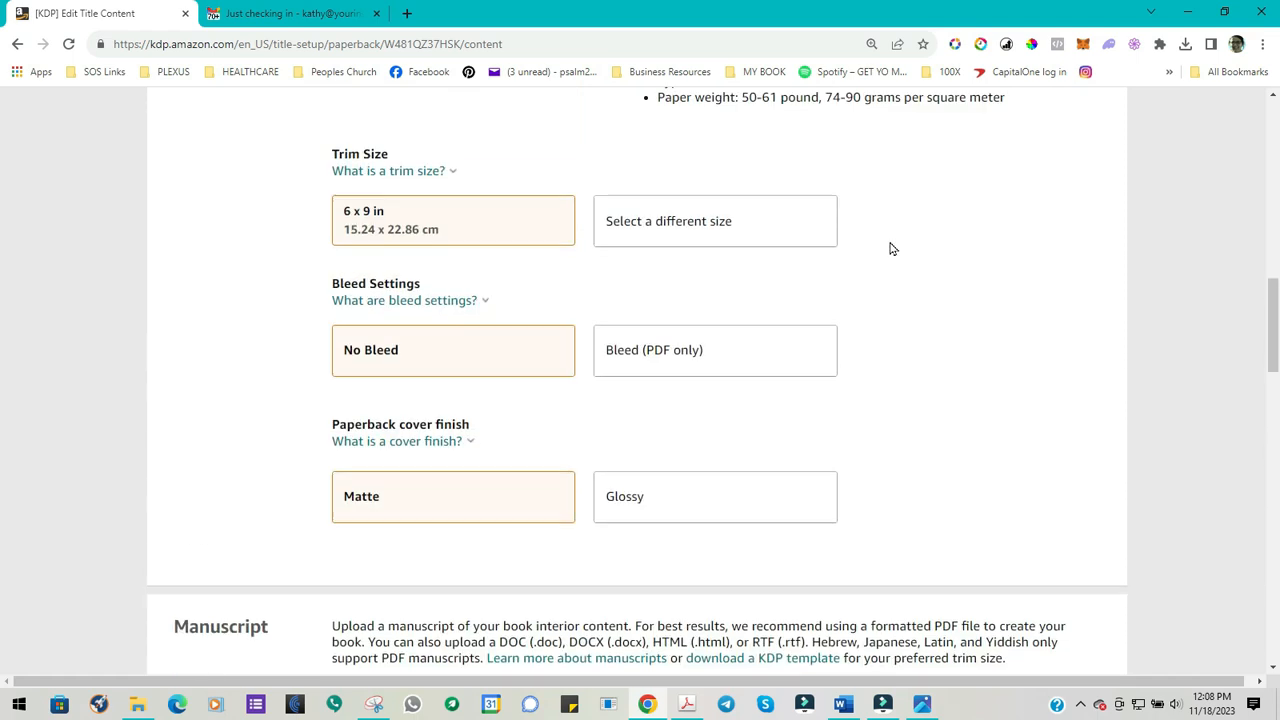
pyautogui.scroll(-2, 645, 389)
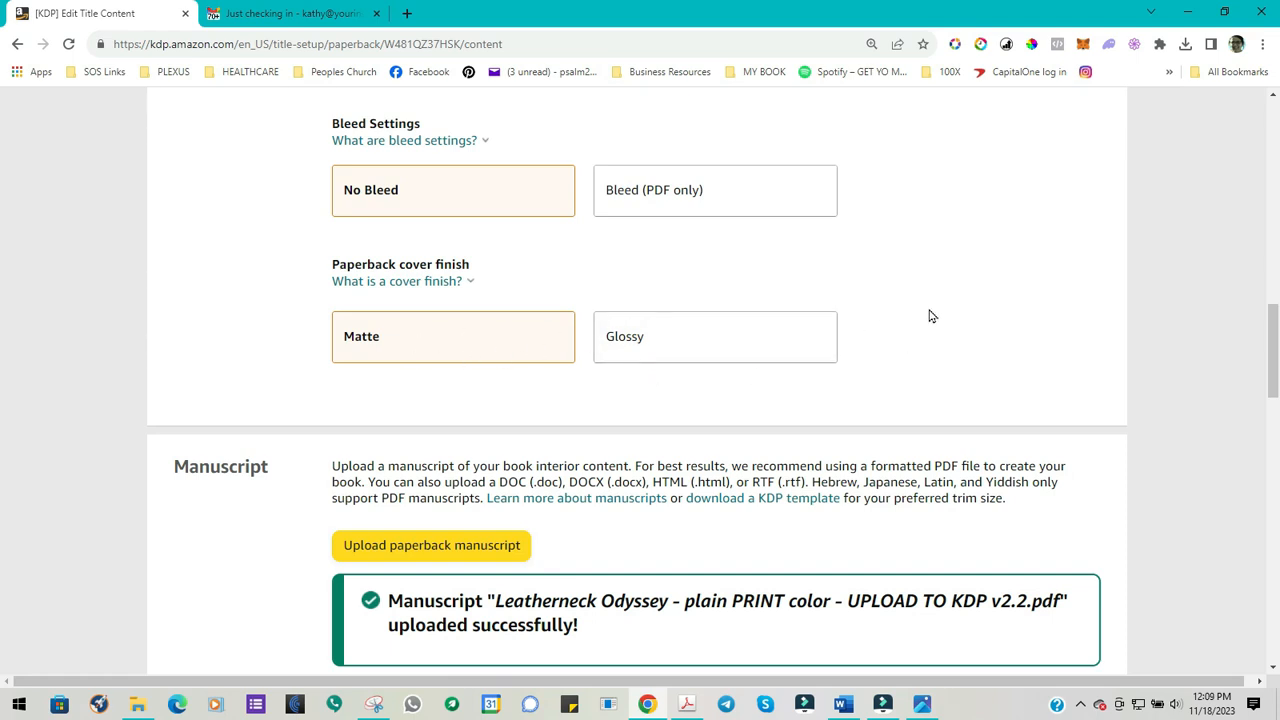
pyautogui.click(381, 346)
# Step: Upload the manuscript "Leatherneck Odyssey - plain PRINT - UPLOAD TO KDP v3.pdf" and a print-ready PDF cover
pyautogui.scroll(-3, 229, 329)
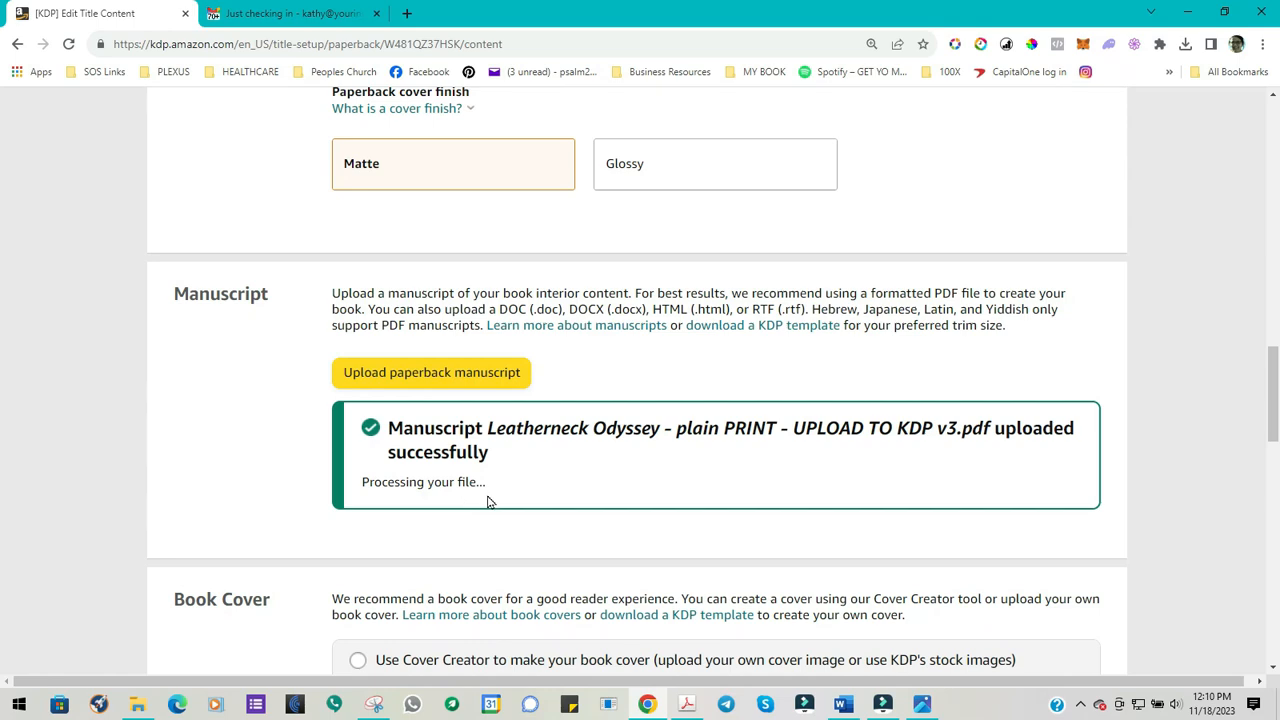
pyautogui.scroll(-4, 690, 489)
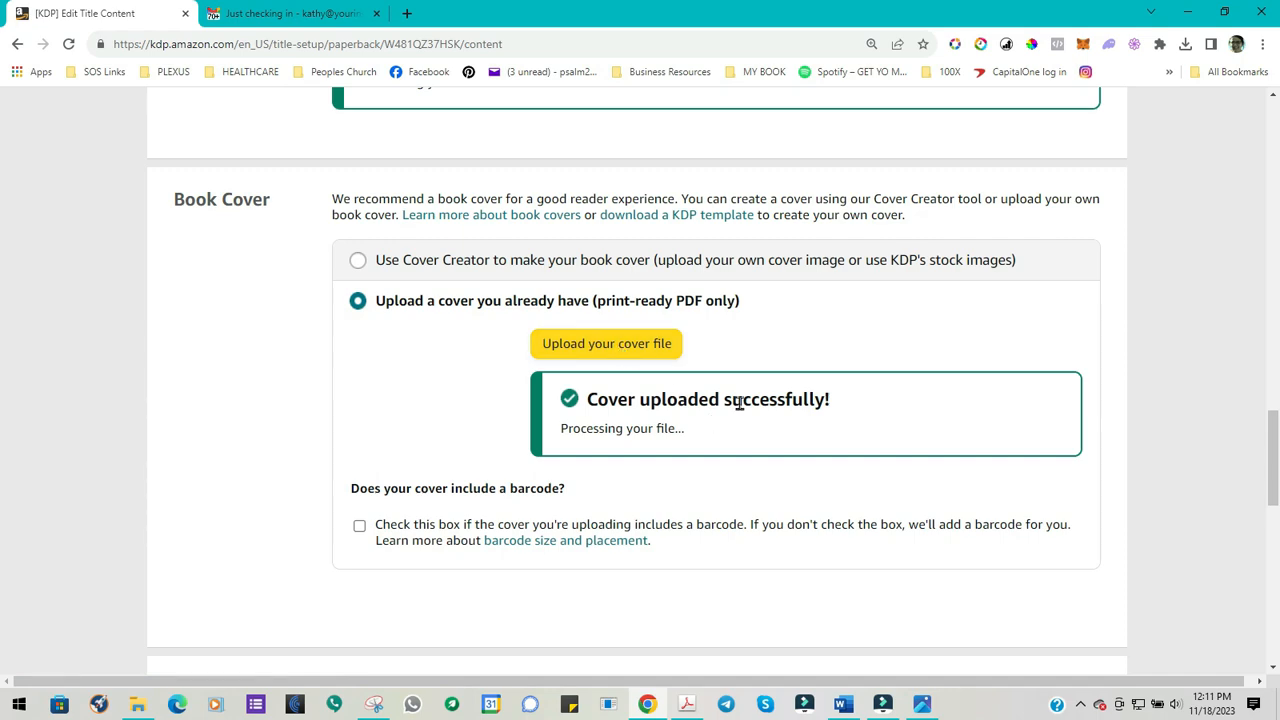
pyautogui.scroll(-2, 757, 394)
# Step: Check the upload status of the manuscript and cover files and review the cover thumbnail
pyautogui.scroll(5, 757, 394)
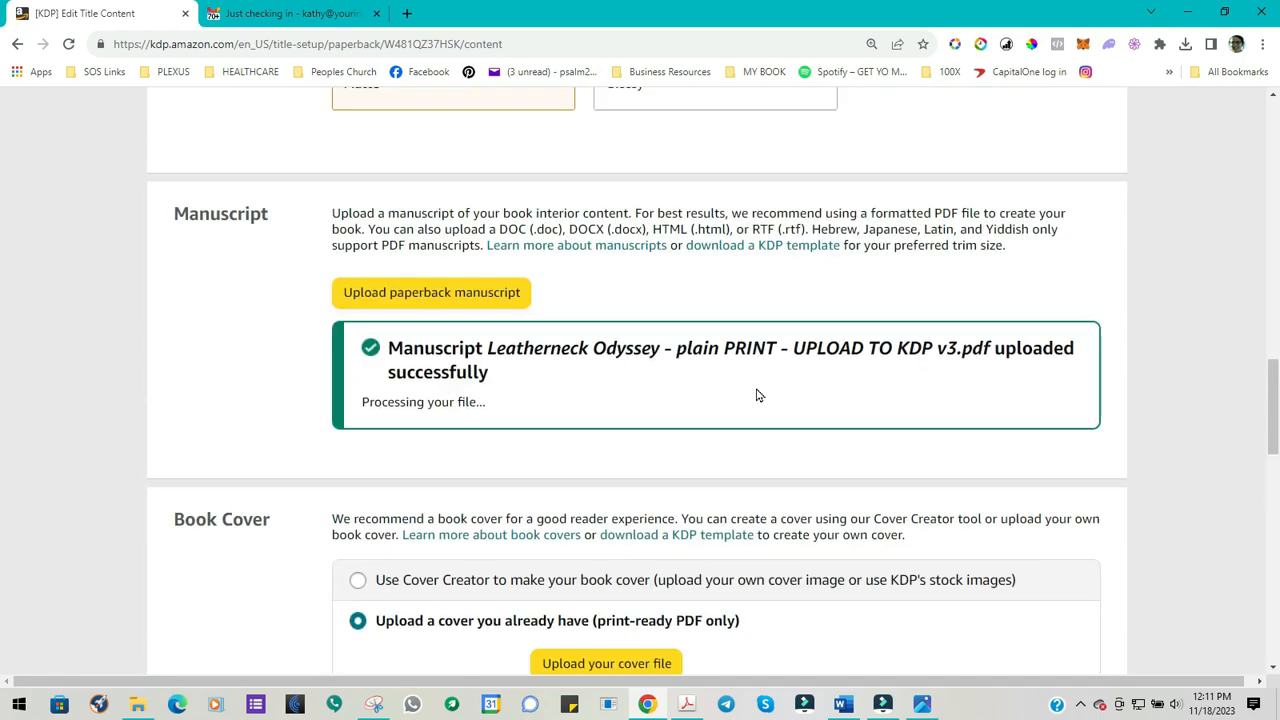
pyautogui.scroll(-3, 757, 394)
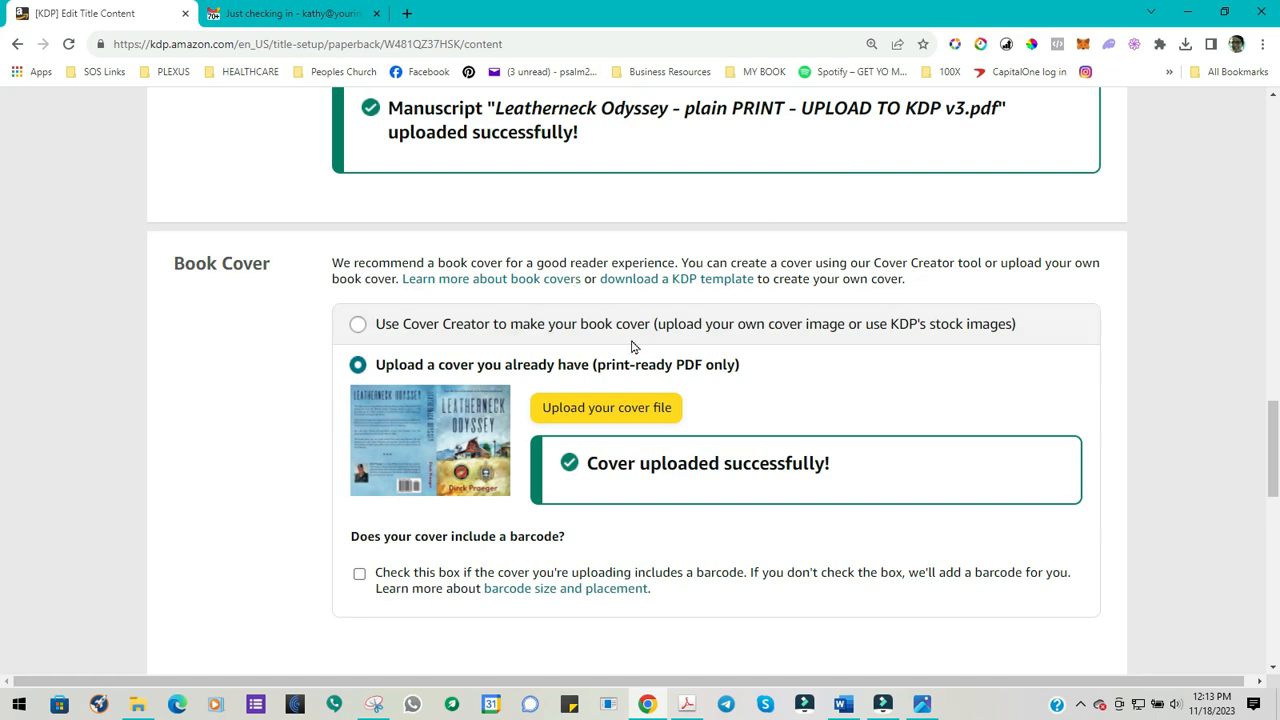
pyautogui.scroll(3, 736, 236)
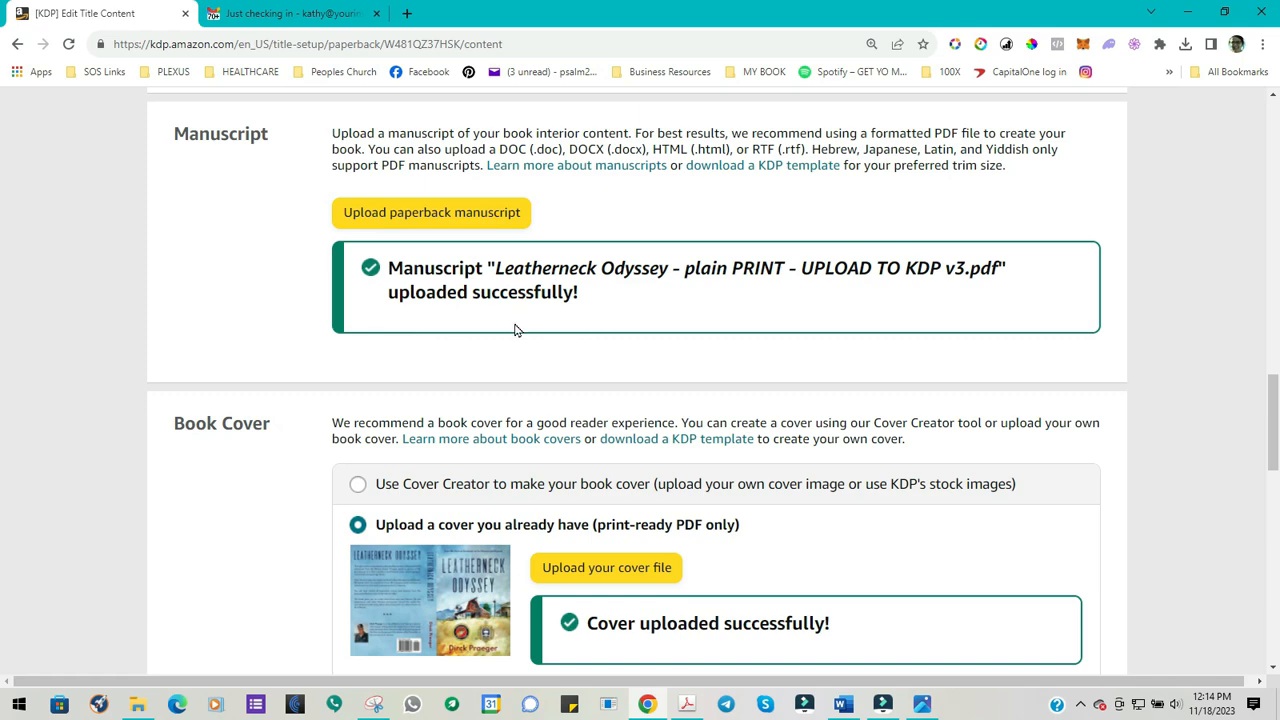
pyautogui.scroll(-3, 534, 303)
pyautogui.scroll(3, 534, 303)
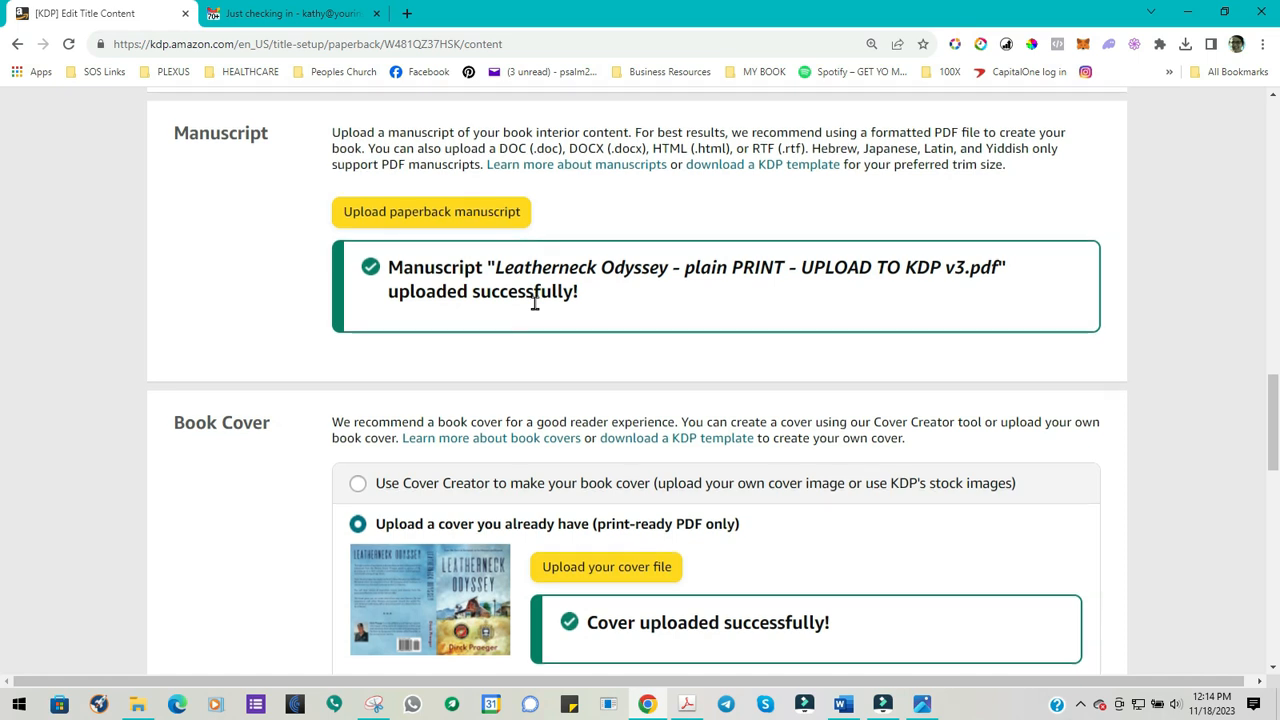
pyautogui.scroll(-1, 534, 303)
pyautogui.scroll(-2, 536, 307)
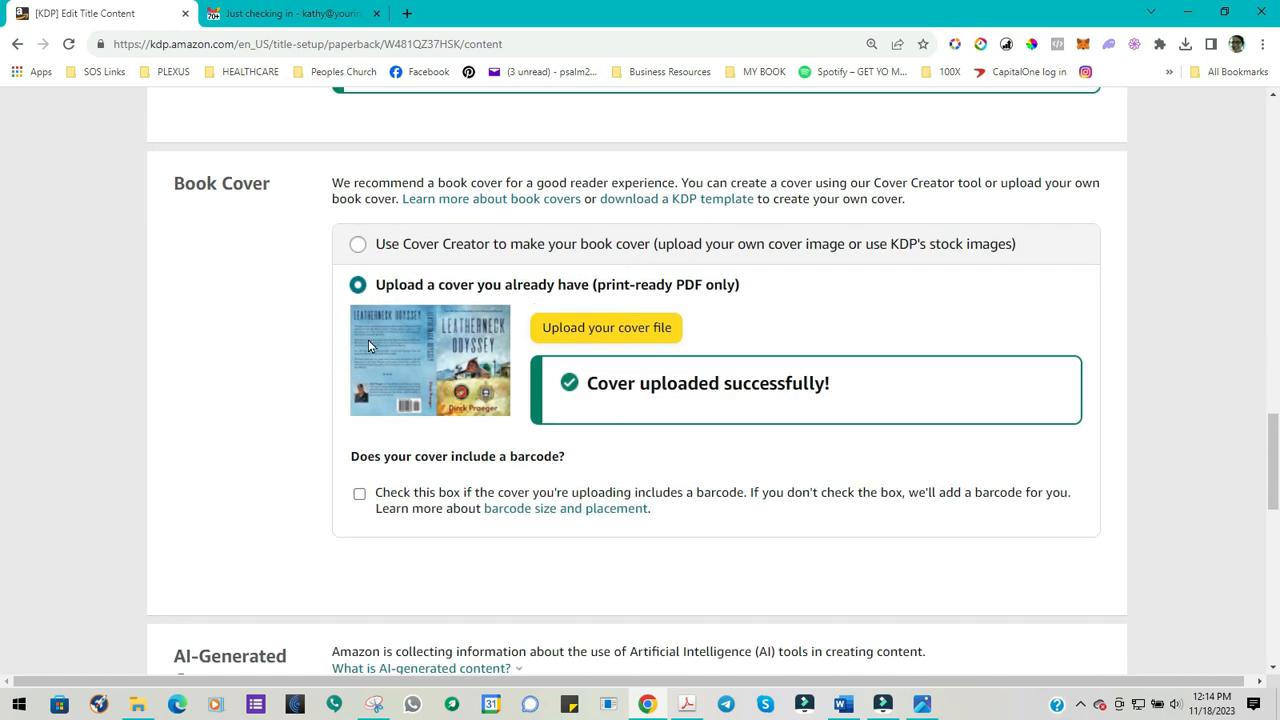
pyautogui.scroll(-1, 455, 398)
pyautogui.scroll(-2, 455, 398)
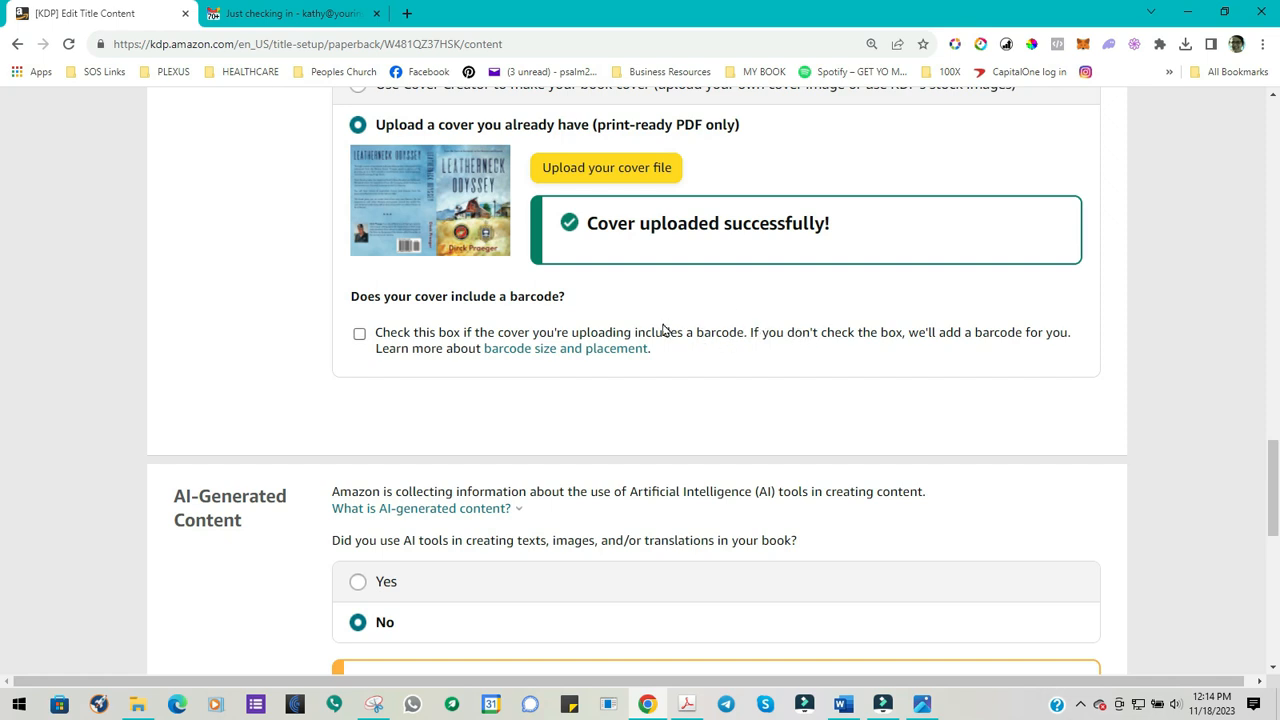
# Step: Mark the uploaded cover as already including a barcode
pyautogui.click(358, 340)
pyautogui.click(360, 341)
pyautogui.click(360, 339)
# Step: Answer Yes to the question about using AI tools for the book's texts, images or translations
pyautogui.scroll(-2, 608, 334)
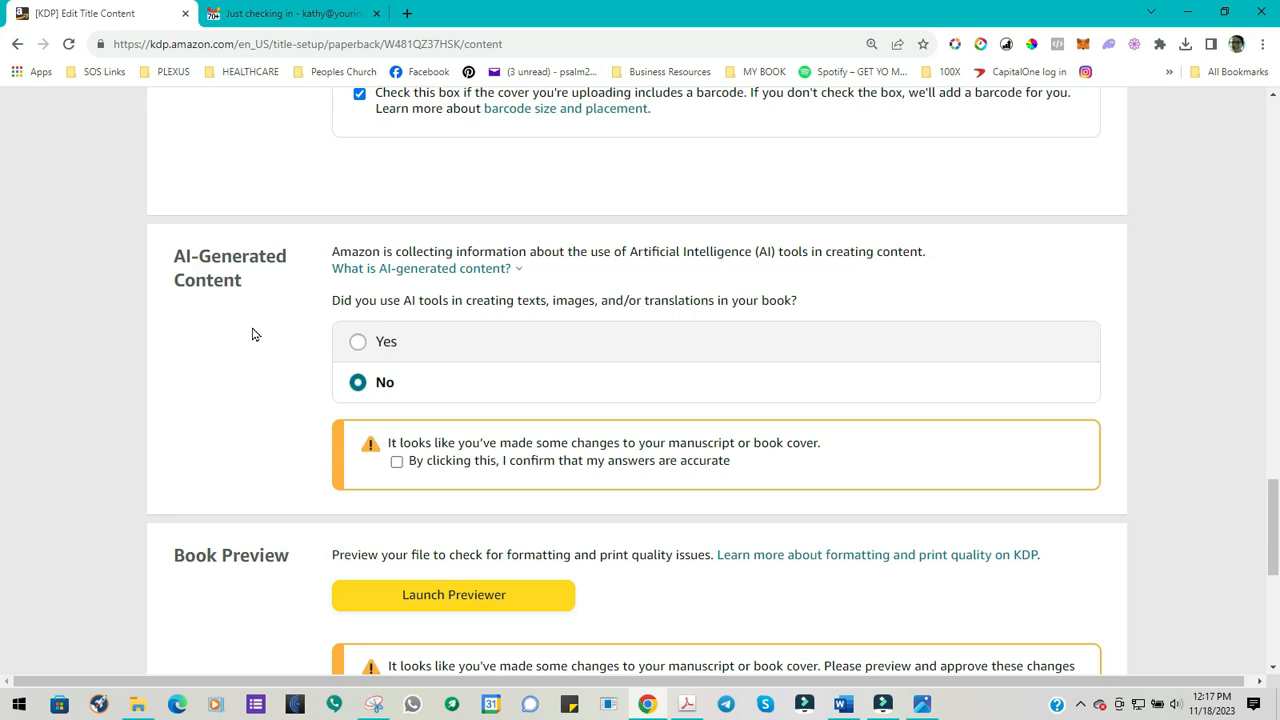
pyautogui.click(358, 382)
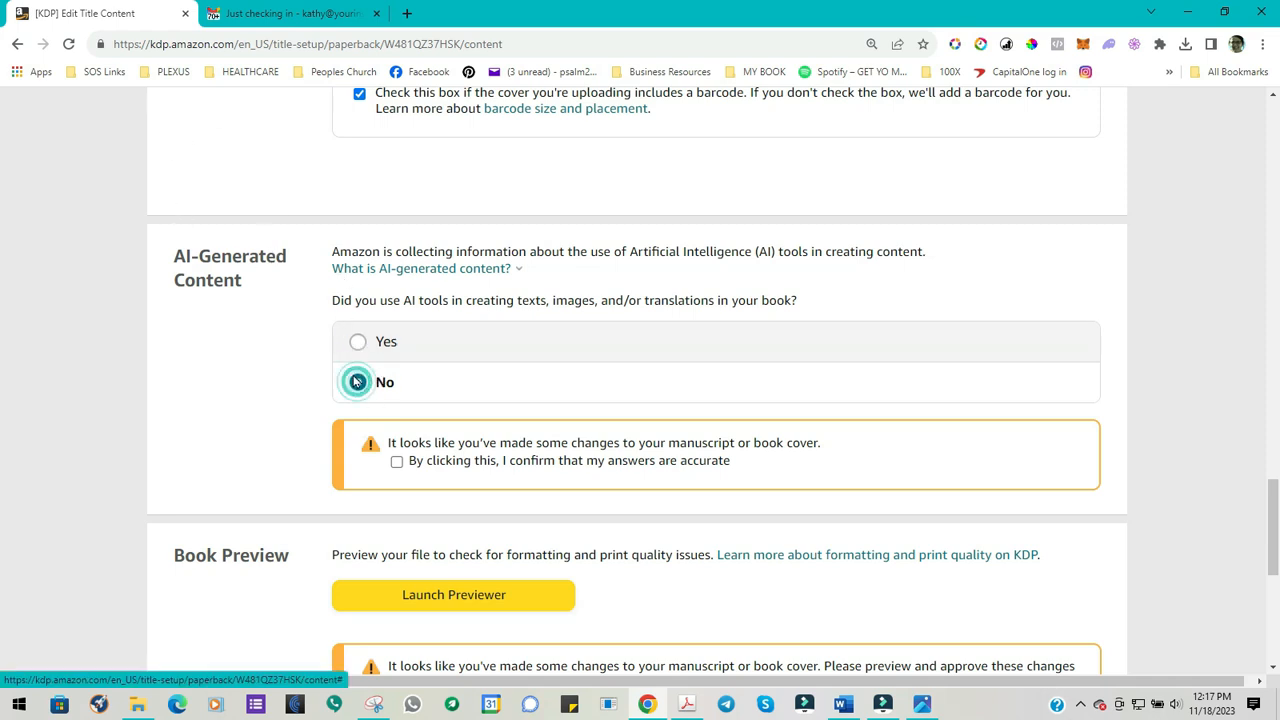
pyautogui.click(356, 343)
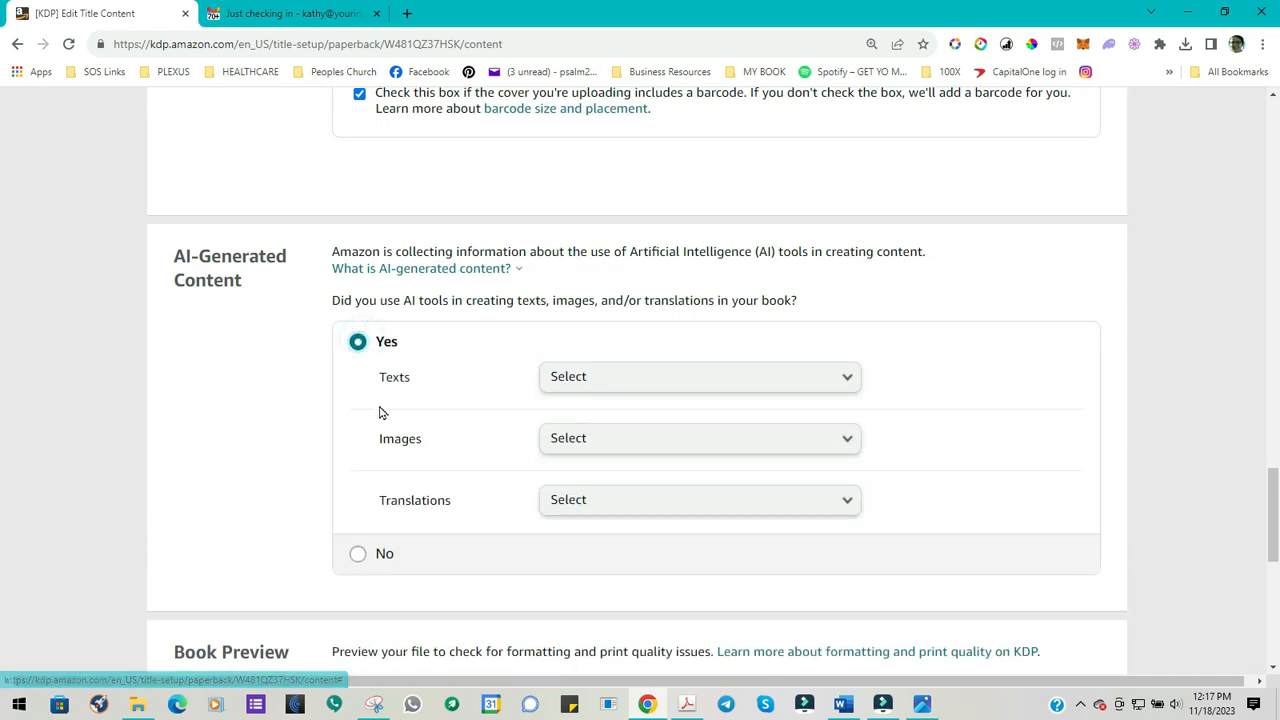
# Step: Declare AI texts as "Entire work, with minimal or no editing" and AI images as "One or a few AI-generated images, with minimal or no editing"
pyautogui.click(848, 376)
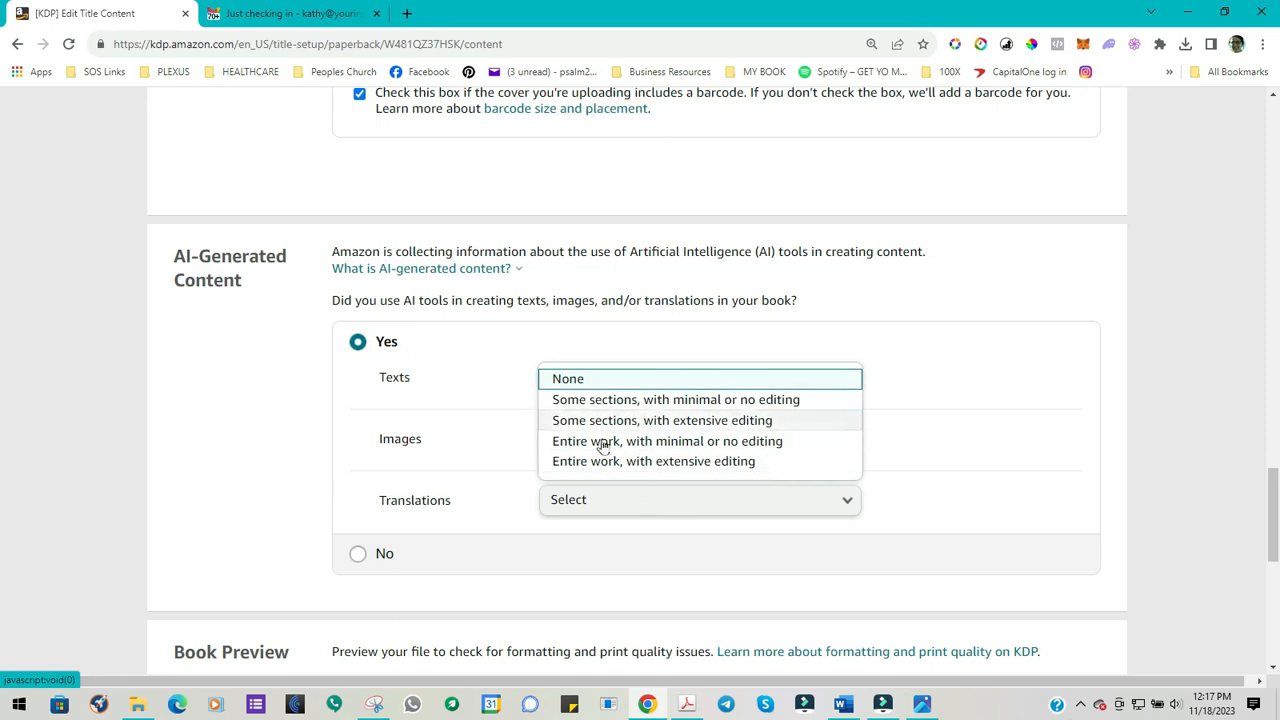
pyautogui.click(566, 380)
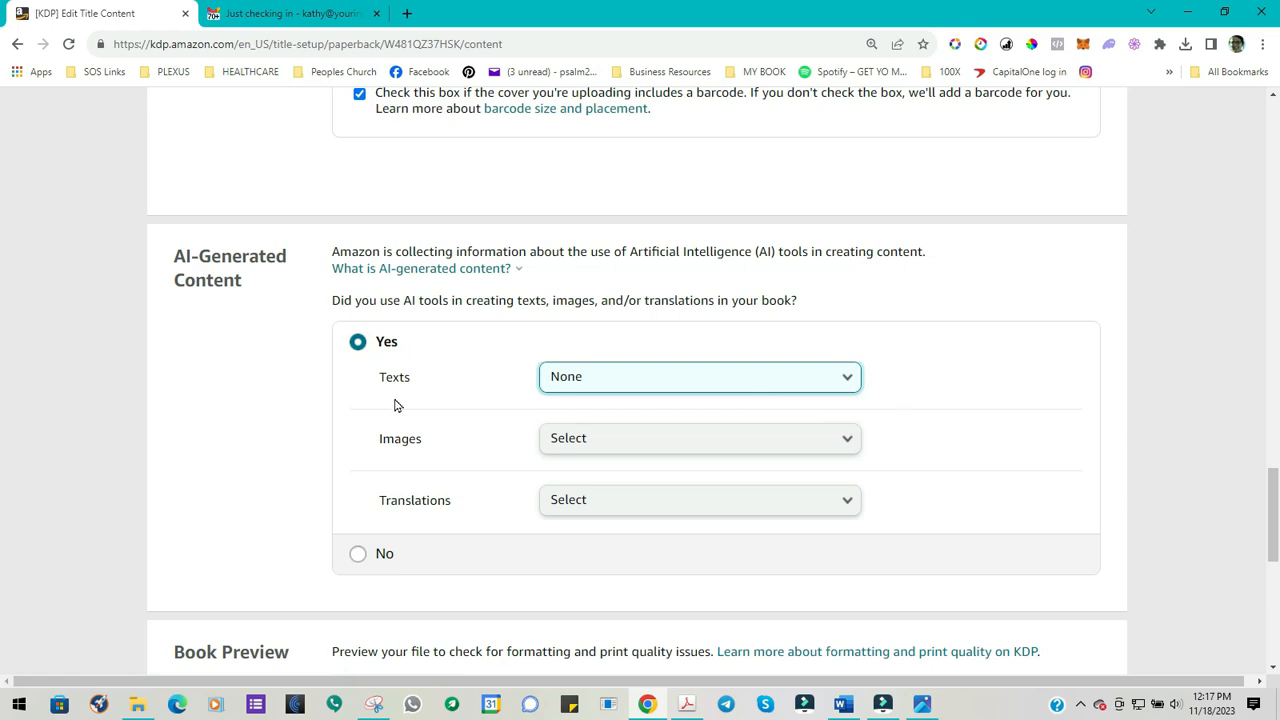
pyautogui.click(846, 440)
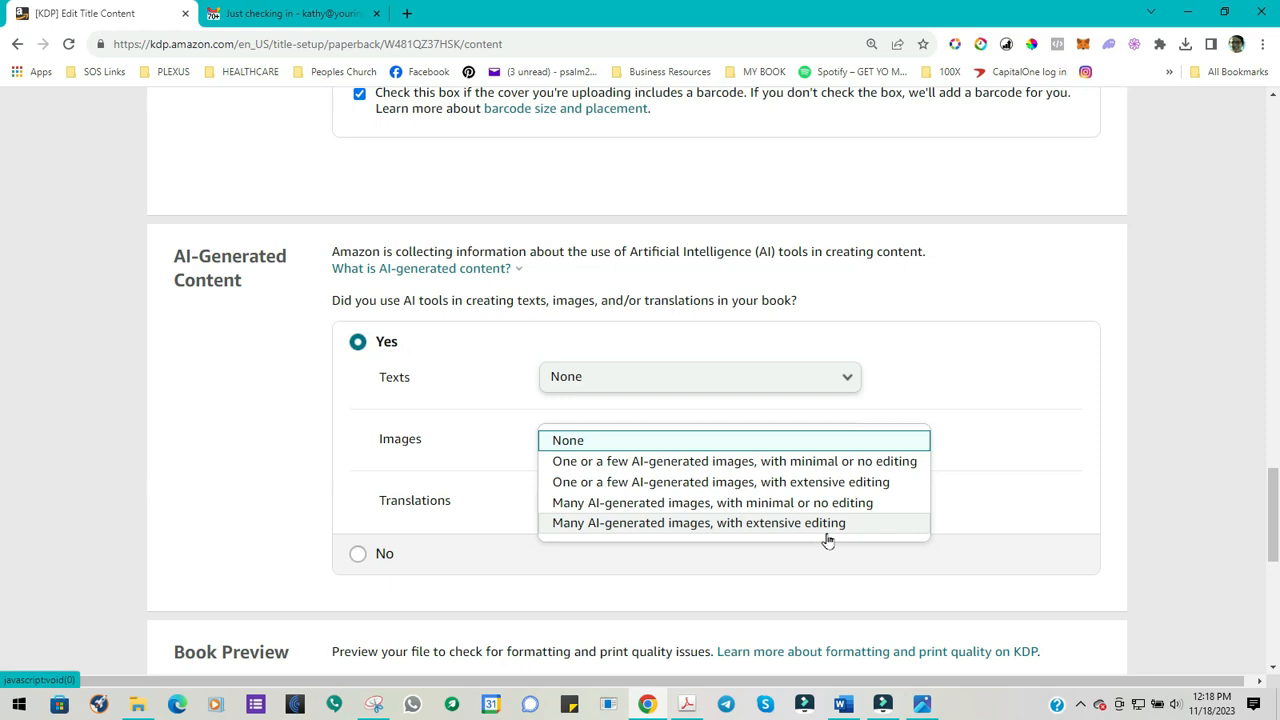
pyautogui.click(638, 462)
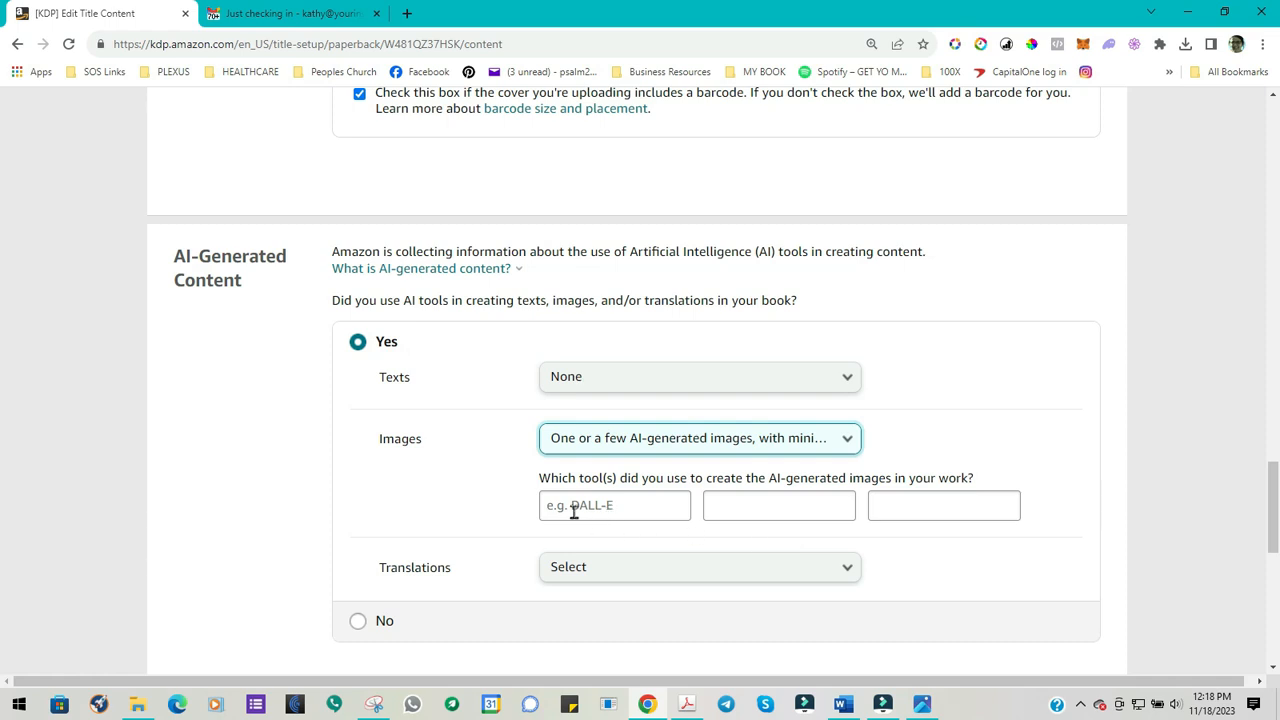
pyautogui.click(853, 388)
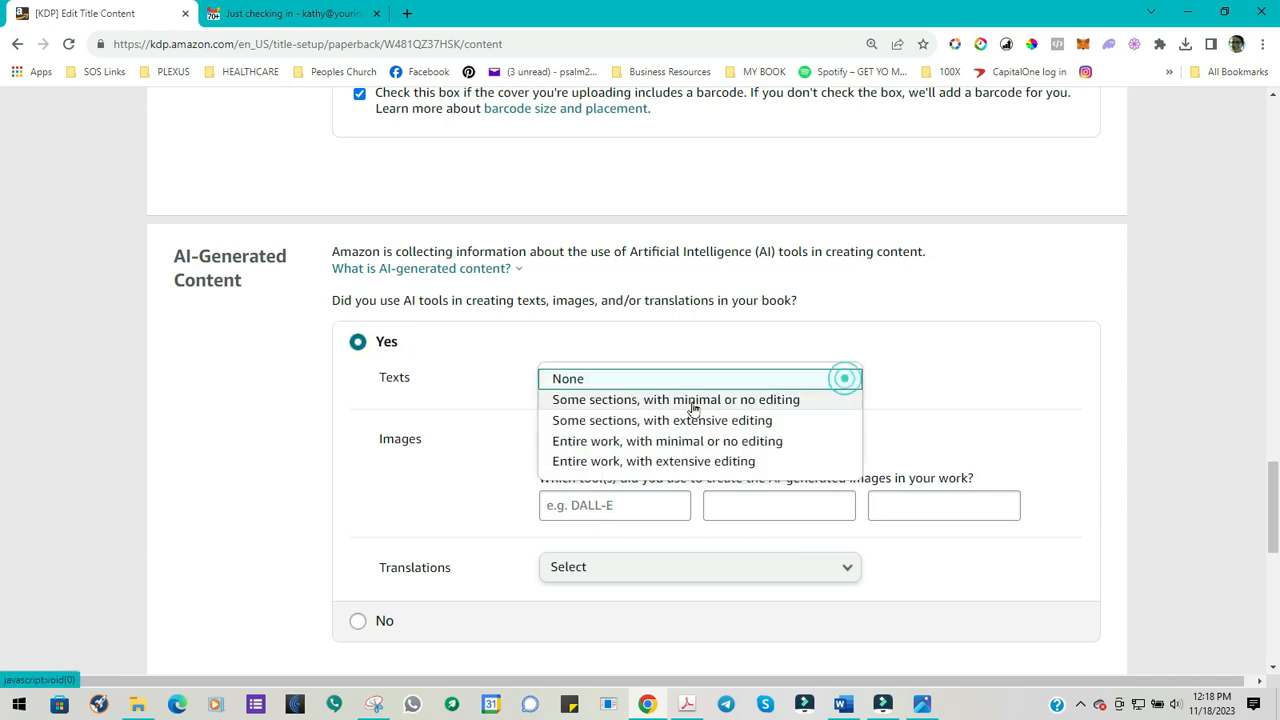
pyautogui.click(628, 444)
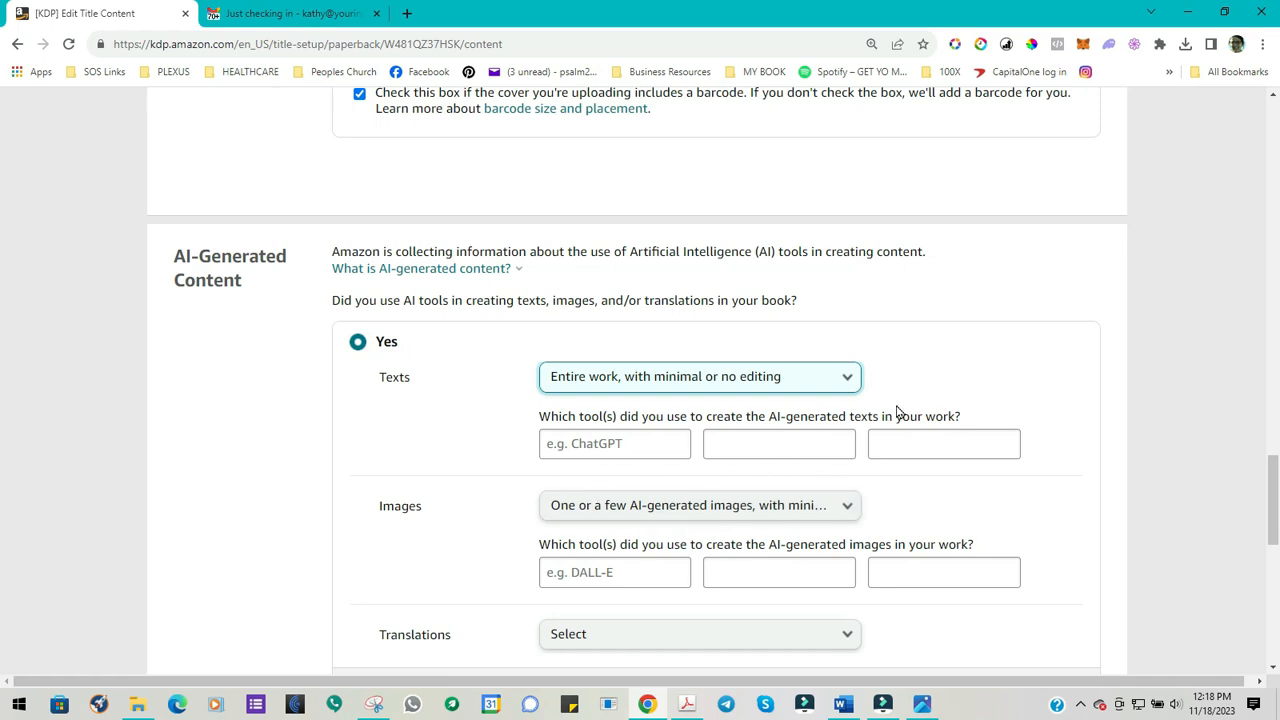
# Step: Reset the AI-generated content answers for both texts and images to None
pyautogui.click(849, 384)
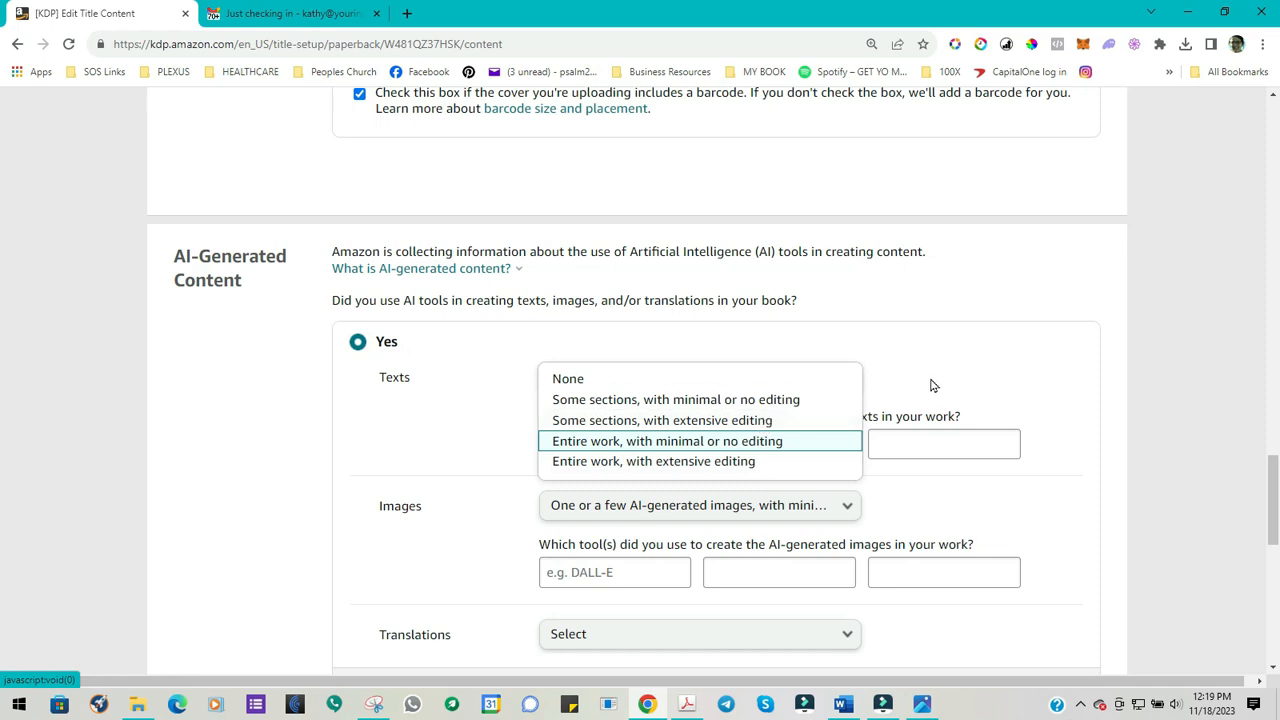
pyautogui.click(574, 379)
pyautogui.click(796, 445)
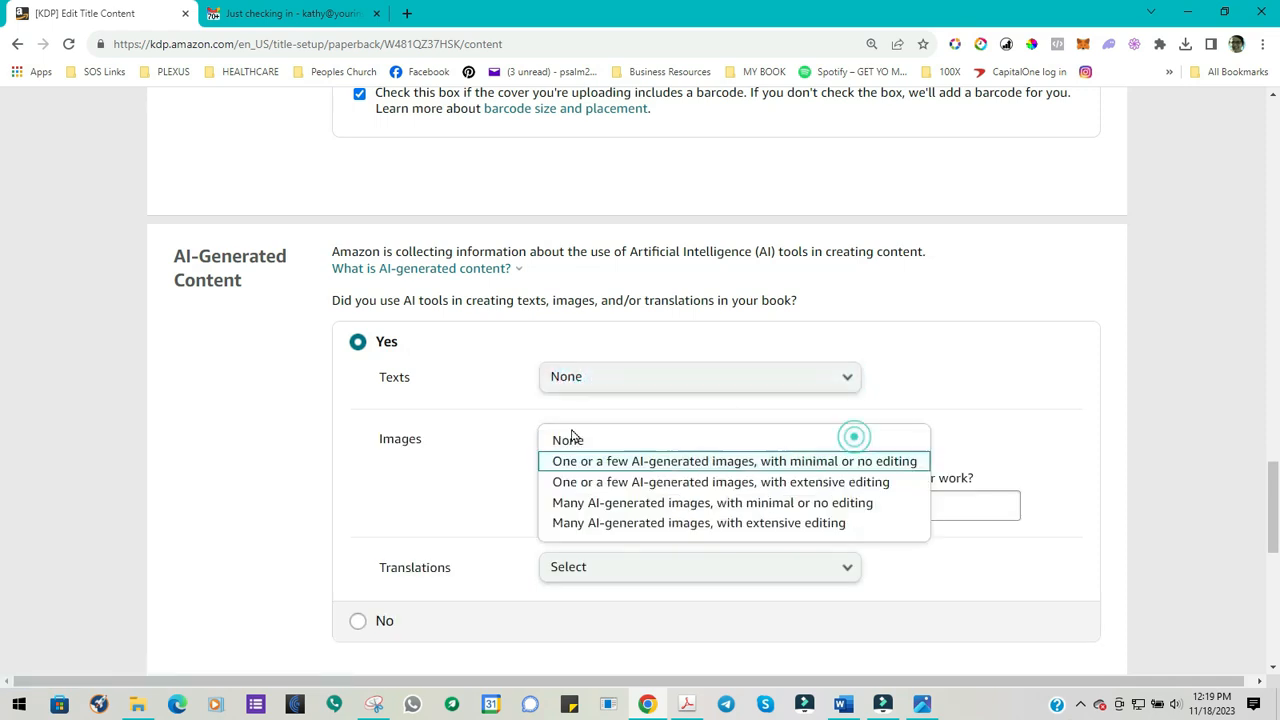
pyautogui.click(566, 445)
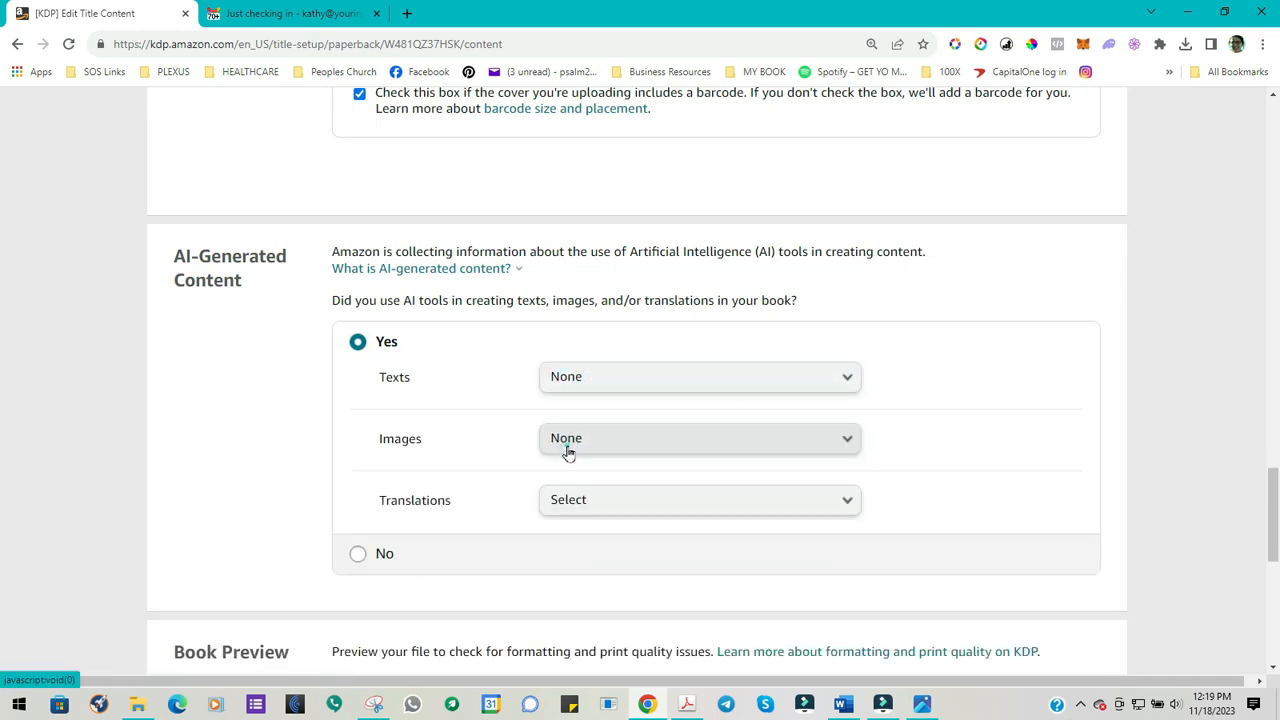
# Step: Try "Entire work, with minimal or no editing" for AI translations and set the translations answer back to None
pyautogui.click(848, 502)
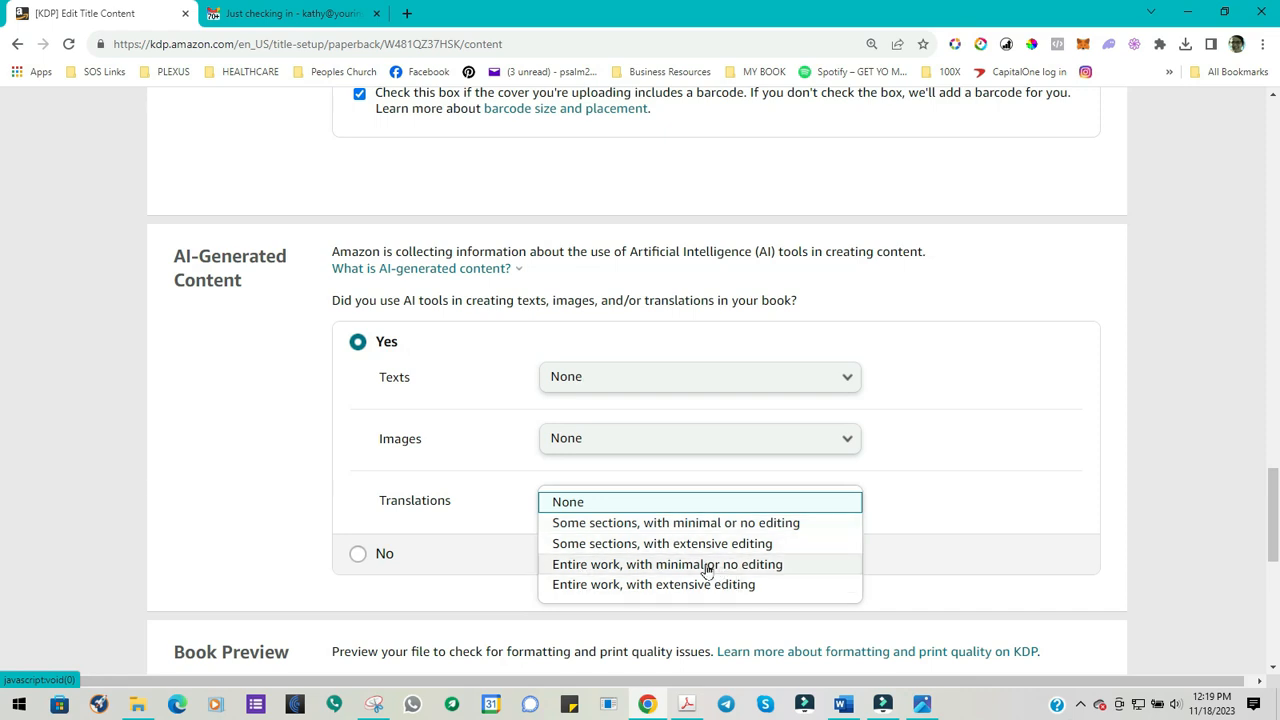
pyautogui.click(646, 566)
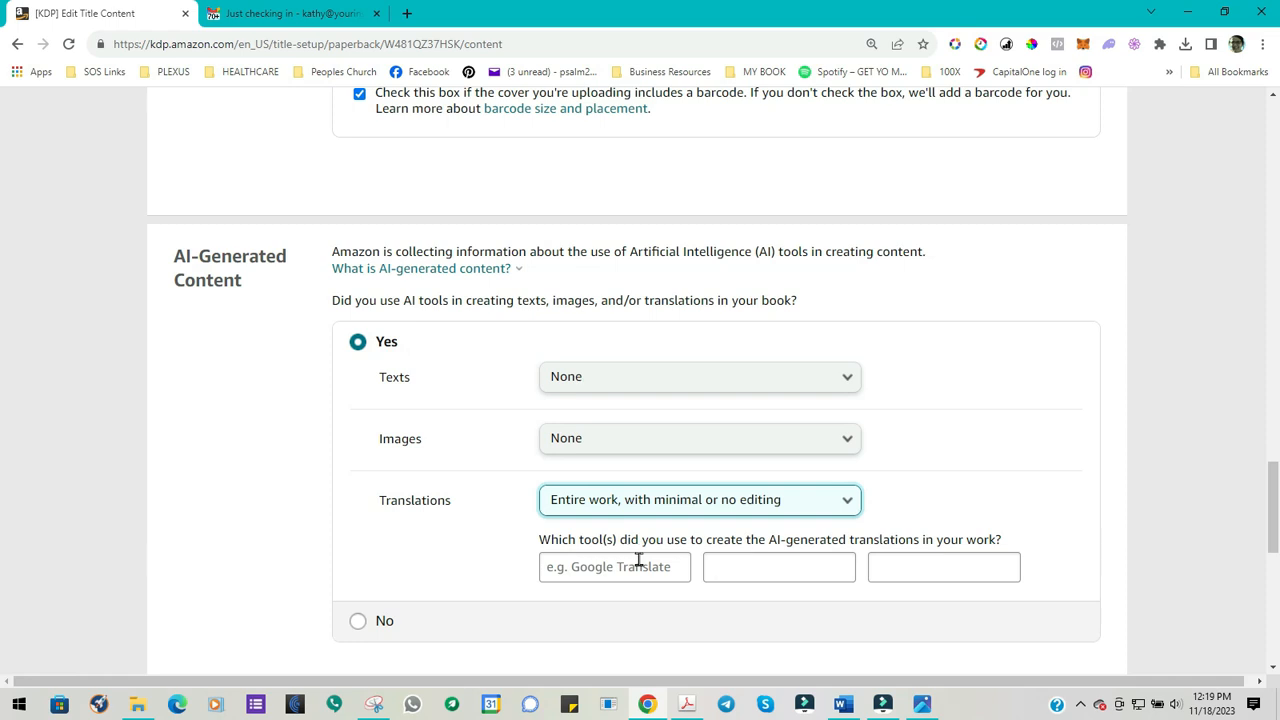
pyautogui.click(846, 497)
pyautogui.click(577, 502)
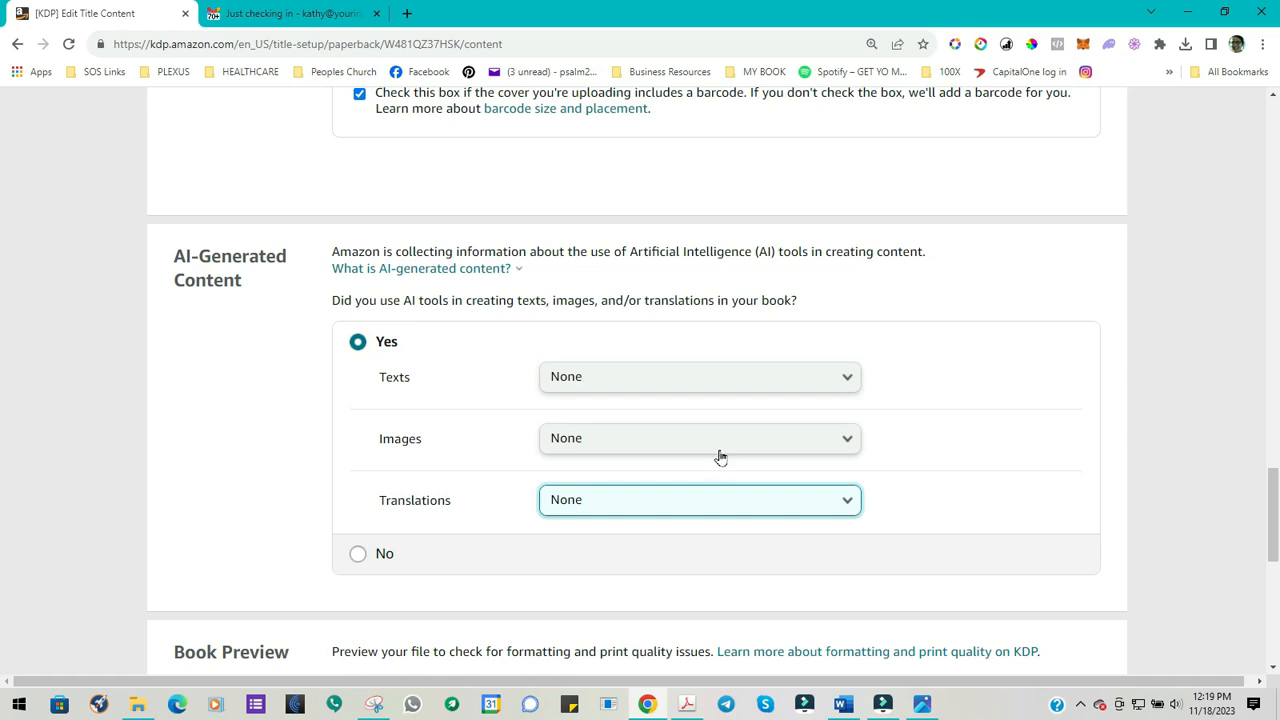
# Step: Answer No to the question about using AI tools and launch the previewer for the paperback
pyautogui.click(357, 553)
pyautogui.scroll(-2, 357, 553)
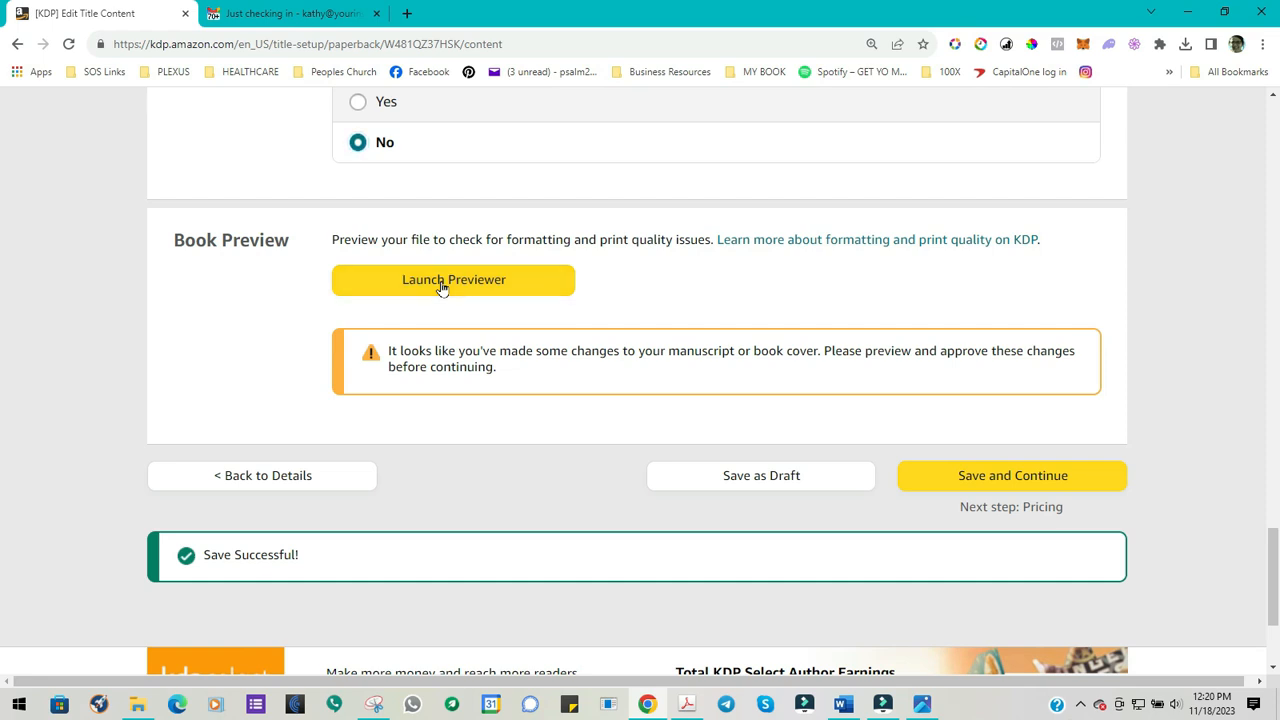
pyautogui.click(442, 287)
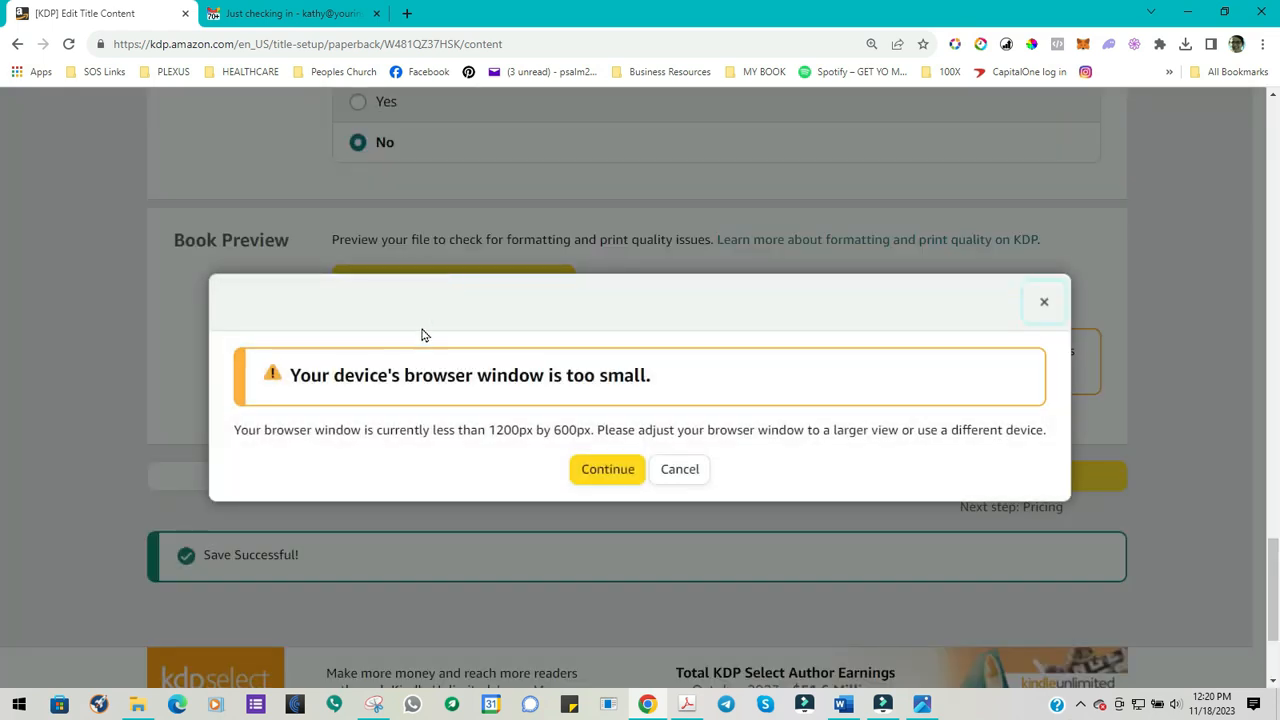
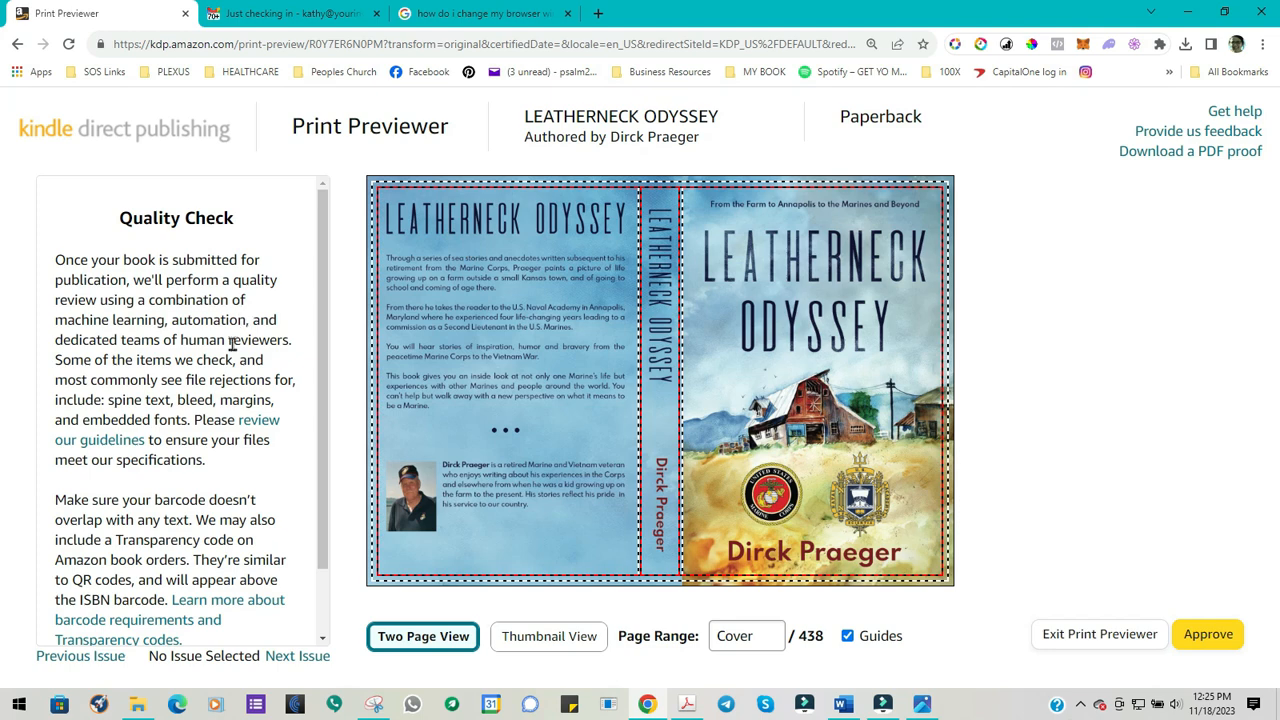
# Step: Read the Quality Check notes in the Print Previewer and glance over the page thumbnails before returning to the two-page view
pyautogui.scroll(-1, 236, 376)
pyautogui.scroll(1, 241, 440)
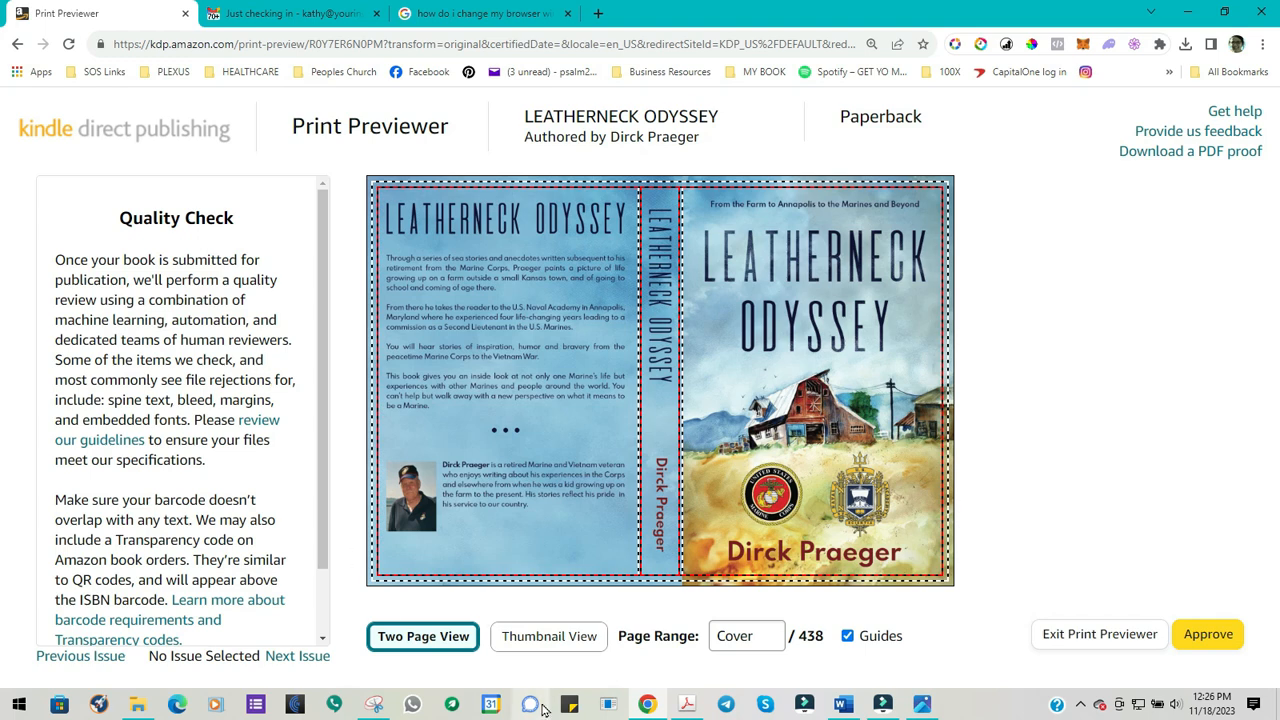
pyautogui.click(560, 640)
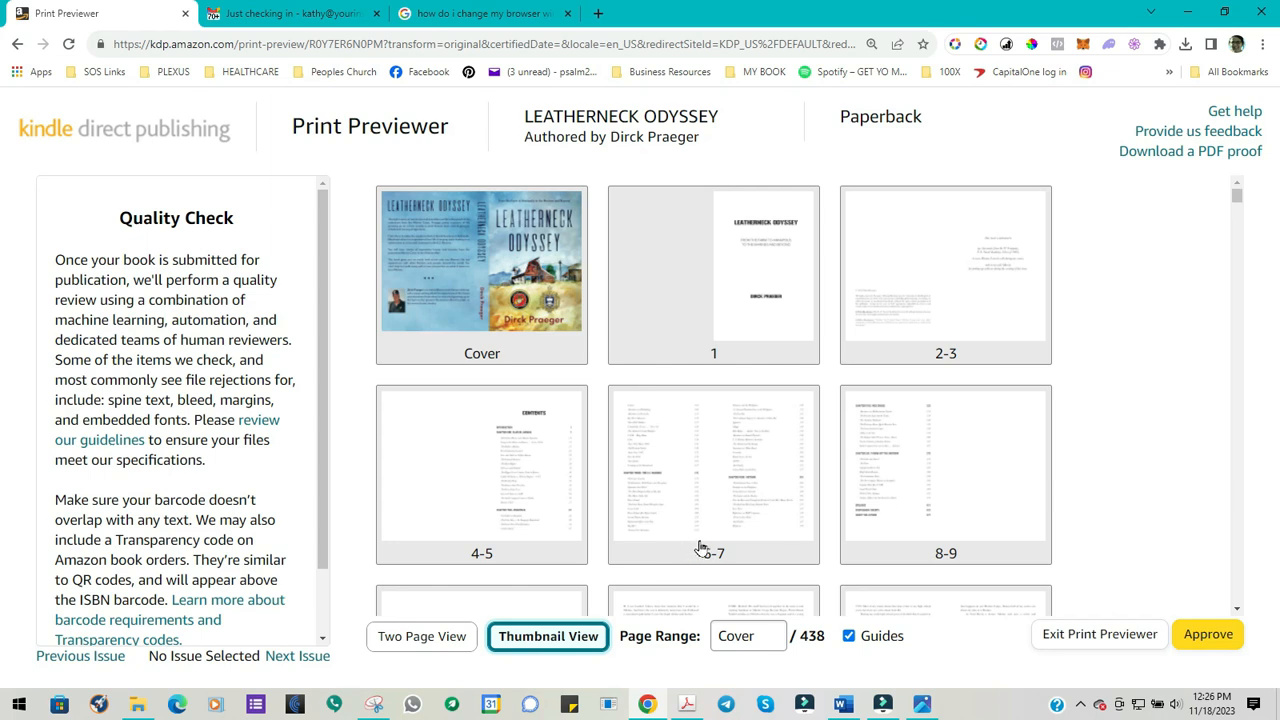
pyautogui.click(420, 640)
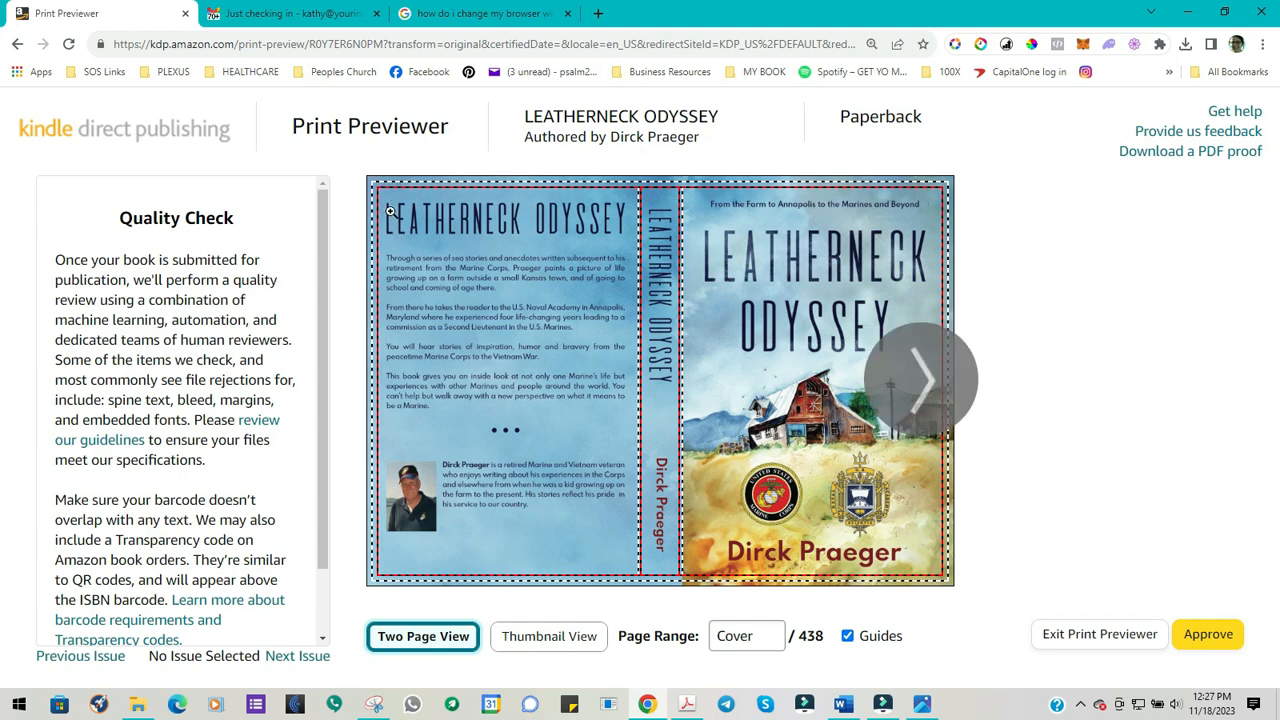
# Step: Examine the cover's back, spine and front against the guide lines, comparing it with the title page spread
pyautogui.moveTo(389, 211)
pyautogui.moveTo(664, 222)
pyautogui.moveTo(567, 362)
pyautogui.click(925, 390)
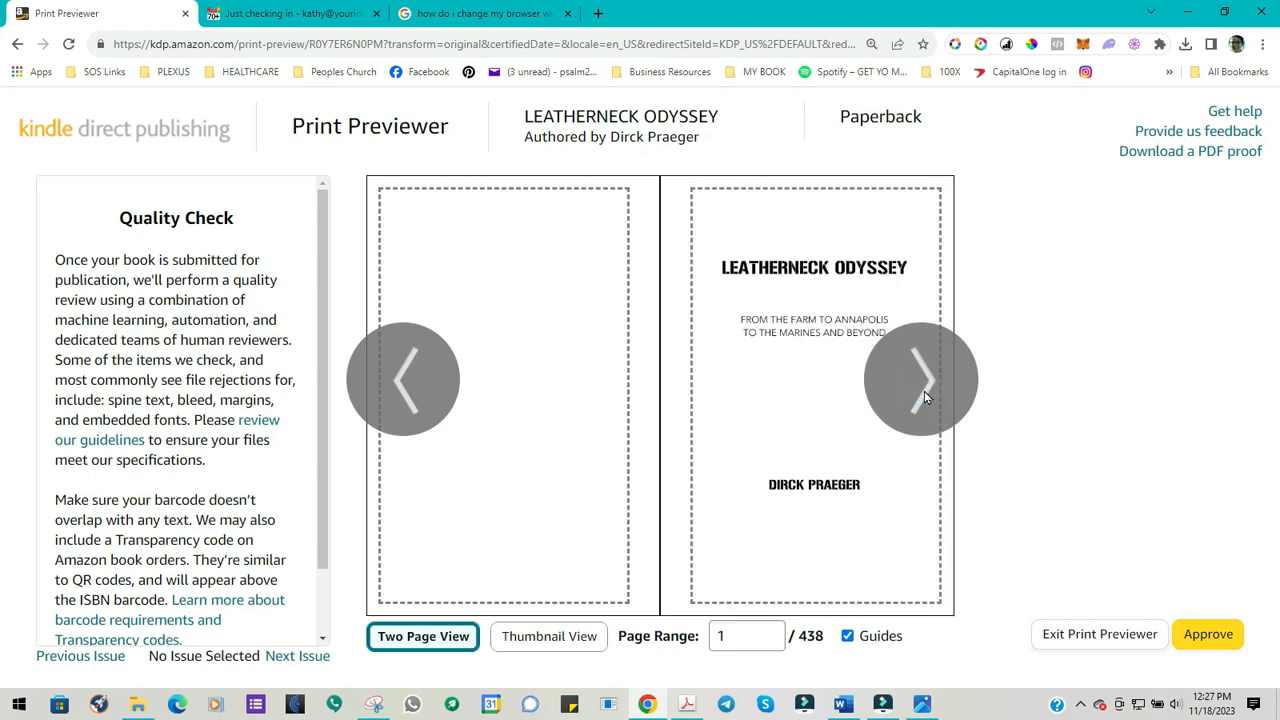
pyautogui.click(401, 390)
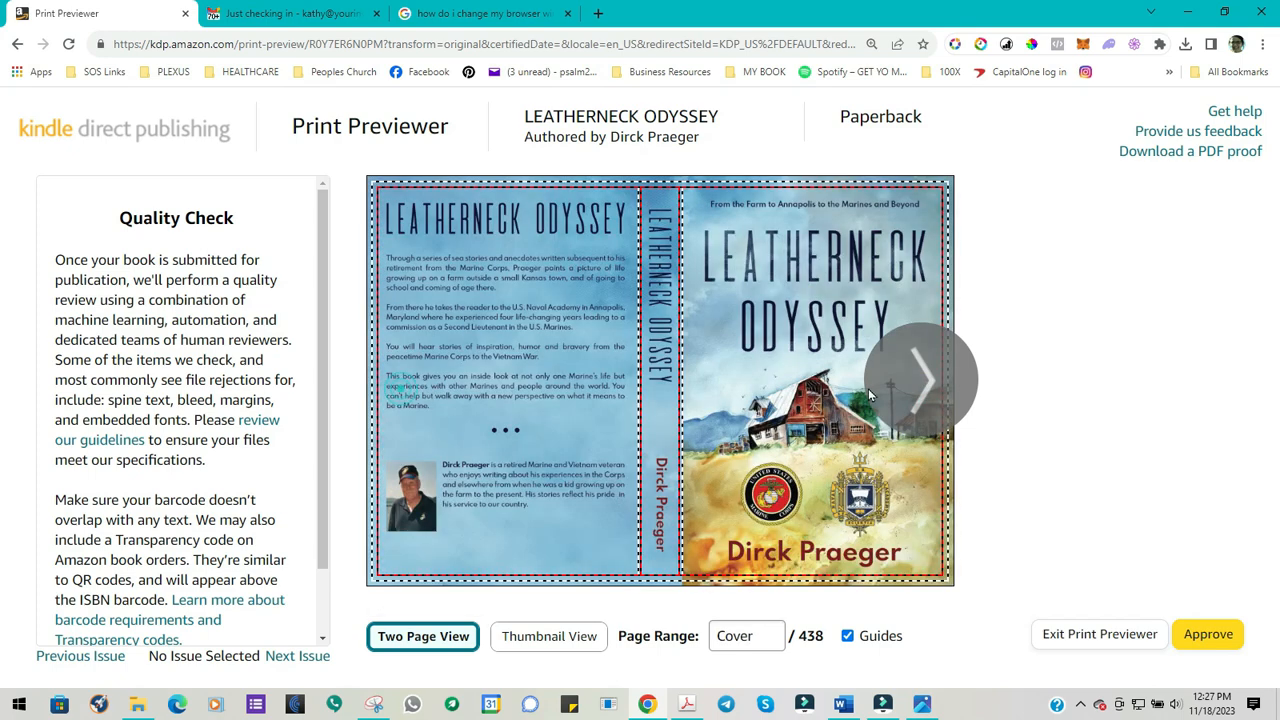
# Step: Page through the title page, dedication, contents and introduction up to pages 14-15, checking the layout against the margin guides
pyautogui.click(925, 390)
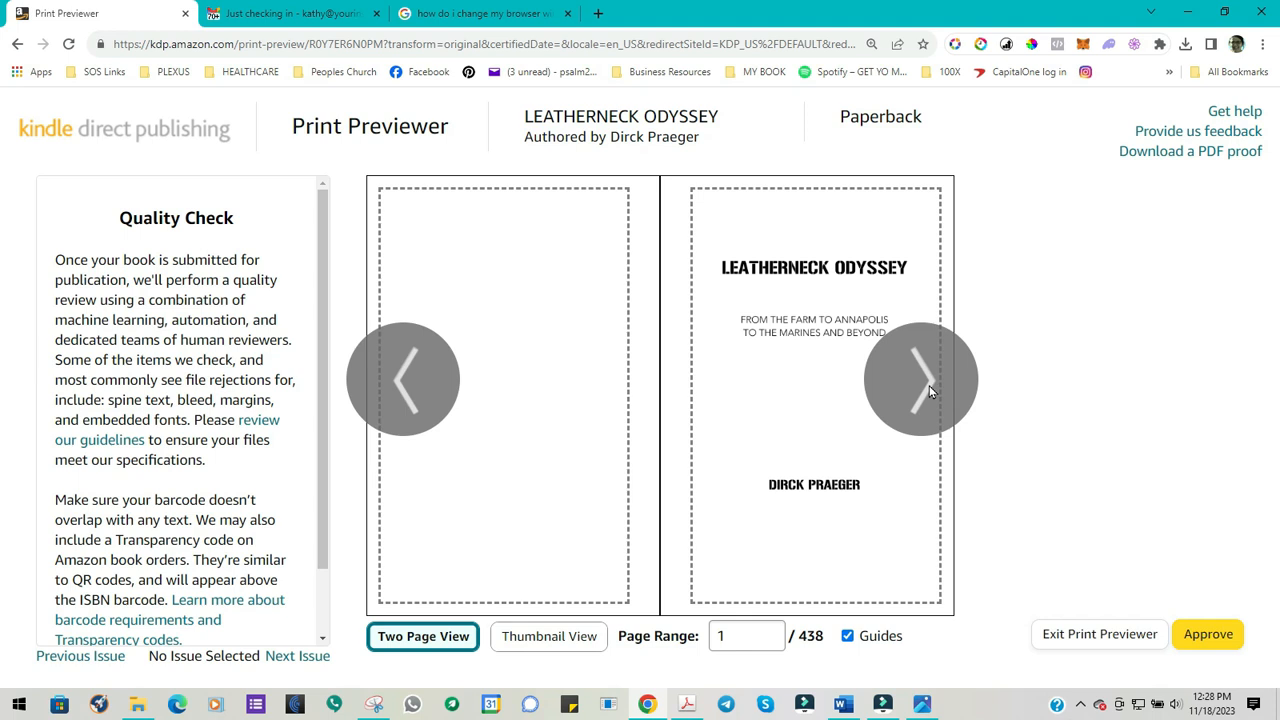
pyautogui.click(929, 385)
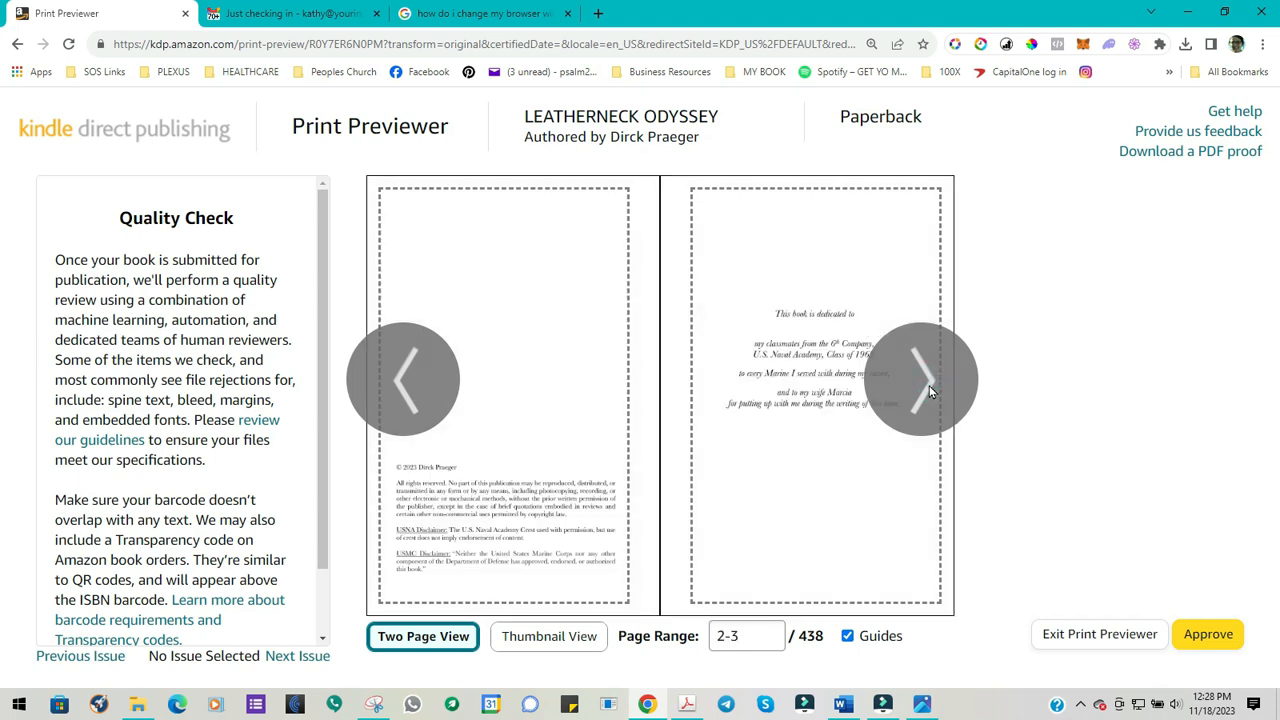
pyautogui.click(929, 385)
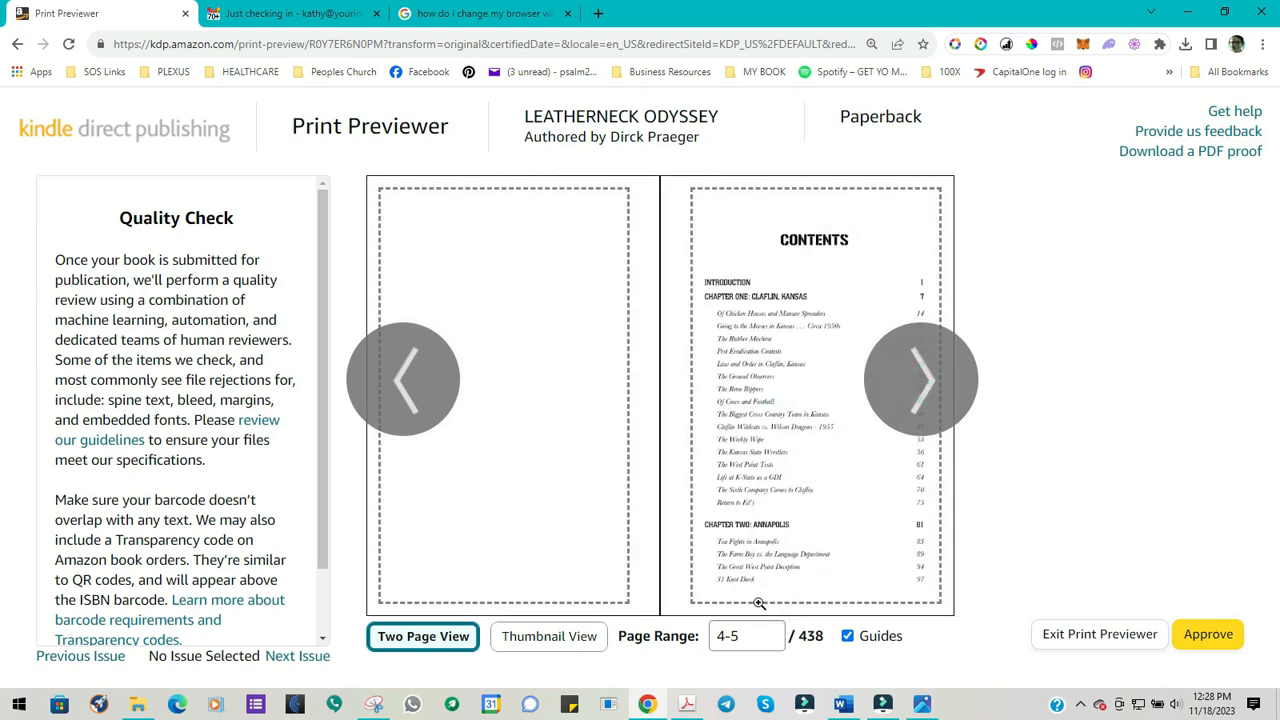
pyautogui.click(924, 382)
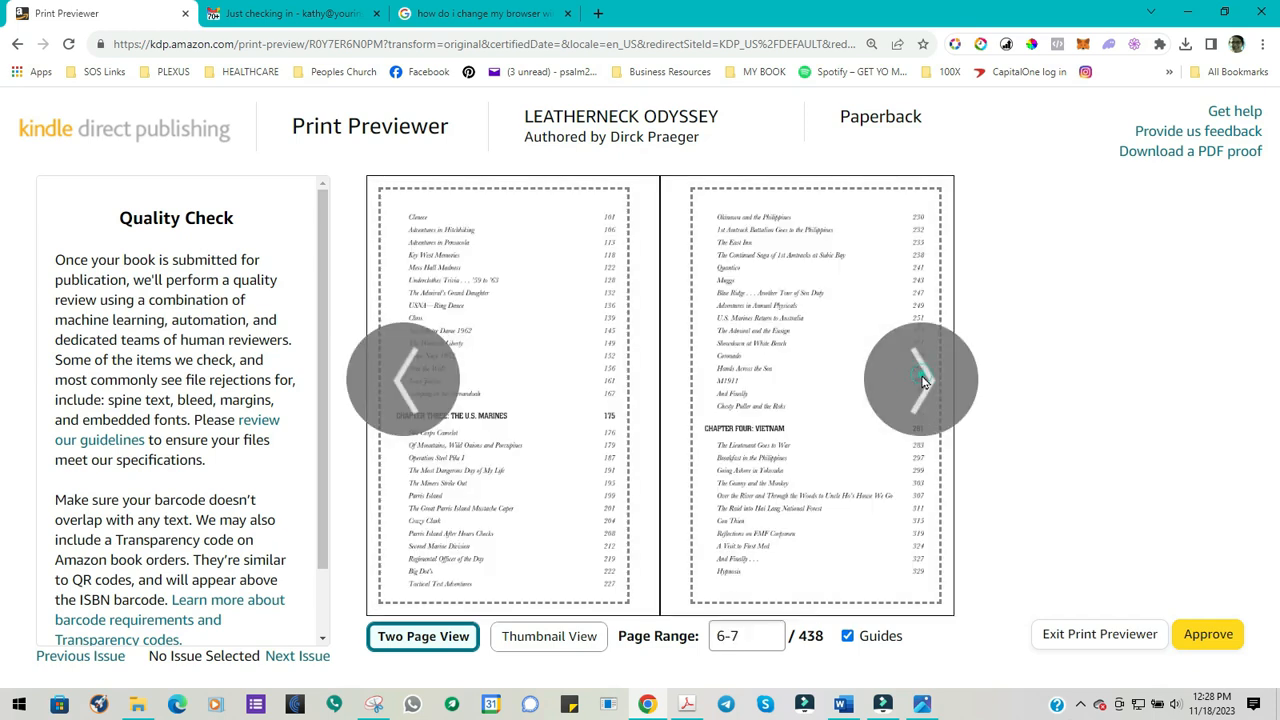
pyautogui.click(922, 381)
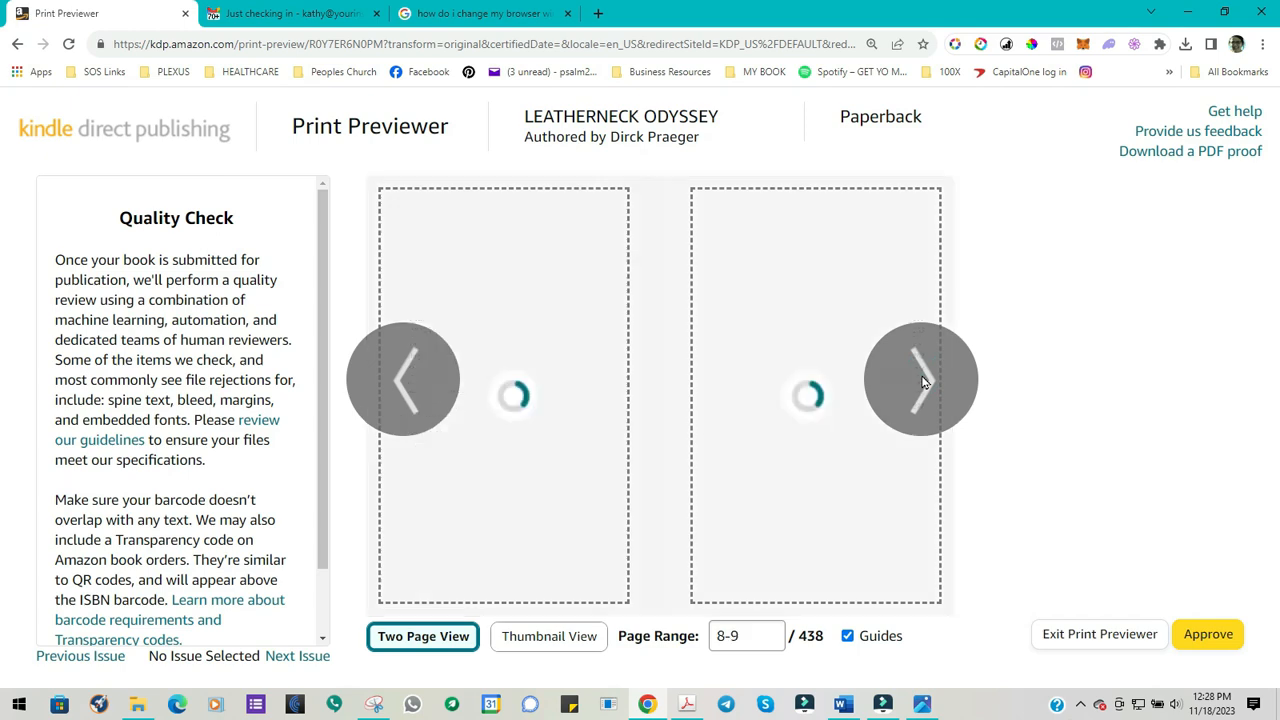
pyautogui.click(922, 381)
pyautogui.click(922, 381)
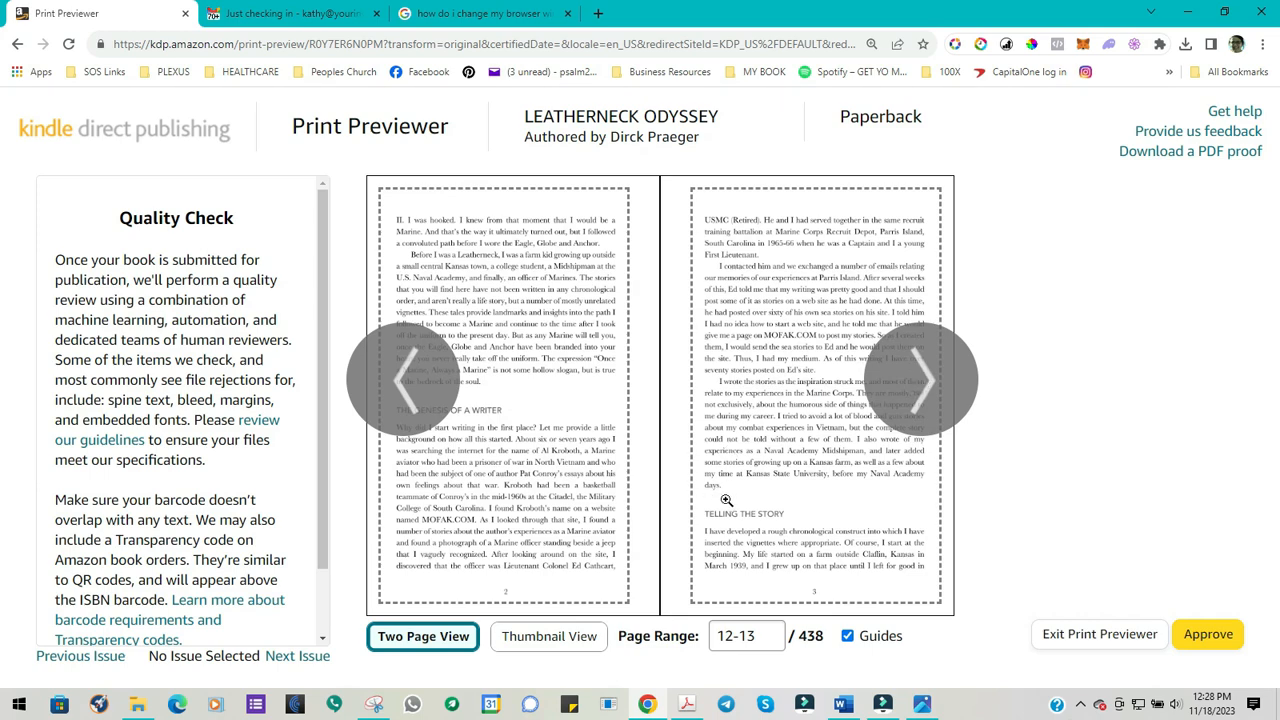
pyautogui.moveTo(733, 500)
pyautogui.click(933, 389)
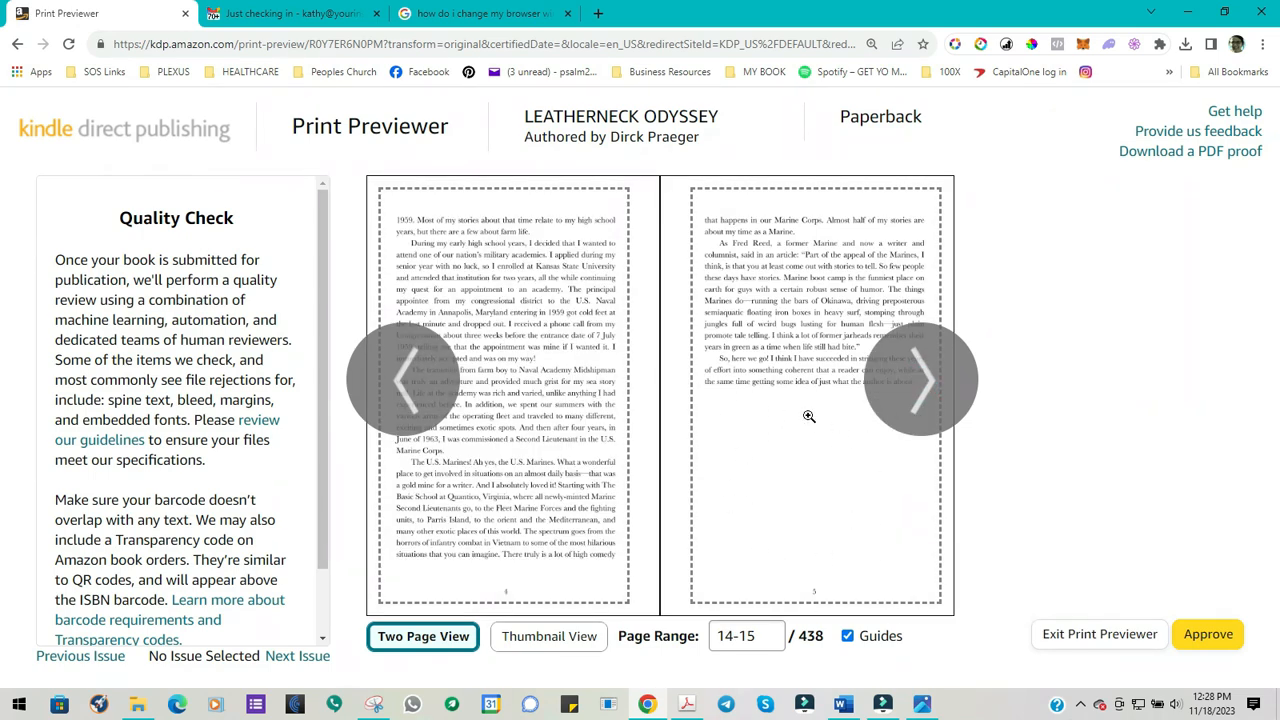
# Step: Page through the opening of Chapter One up to pages 26-27, checking chapter starts, images and text against the margins
pyautogui.click(926, 383)
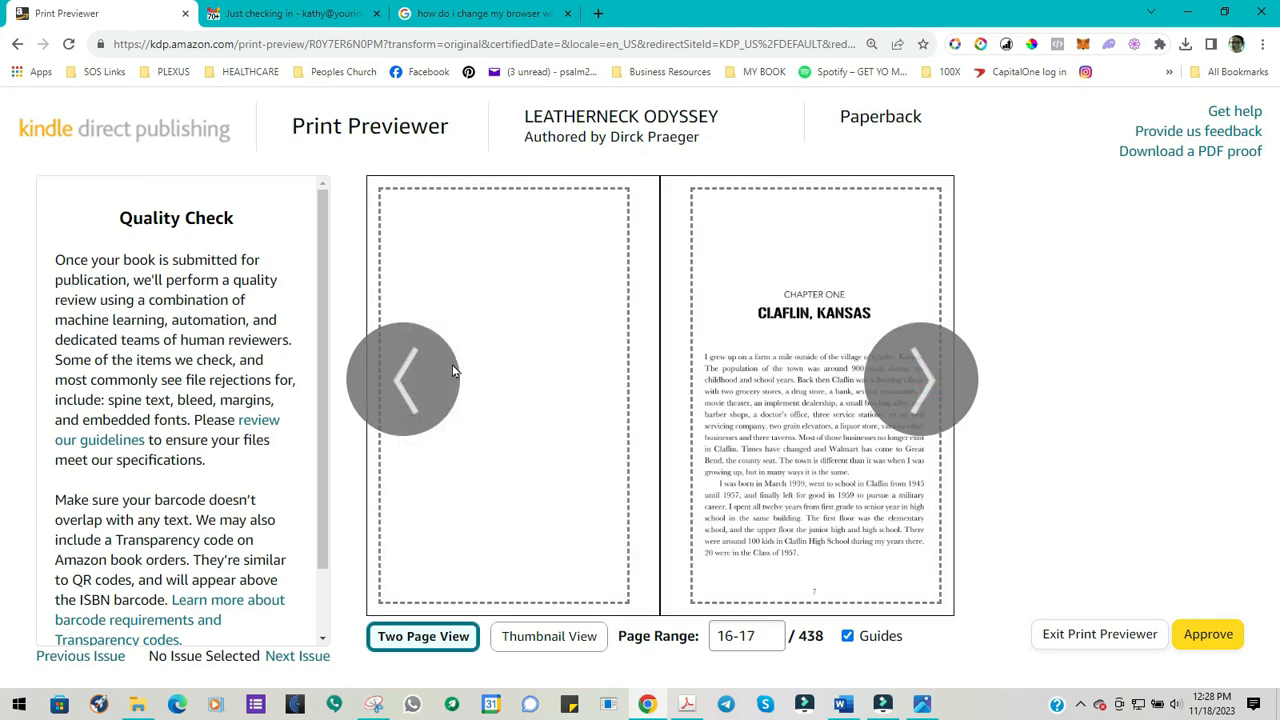
pyautogui.click(392, 382)
pyautogui.click(928, 384)
pyautogui.click(921, 385)
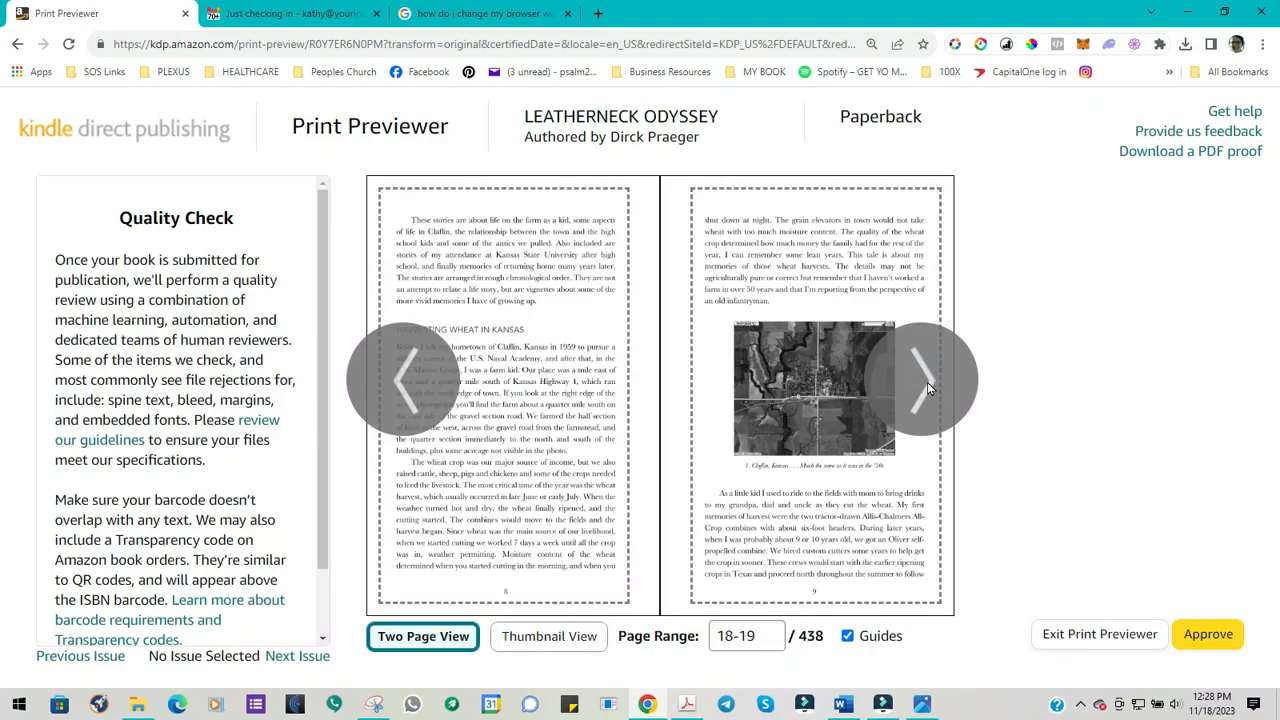
pyautogui.click(927, 382)
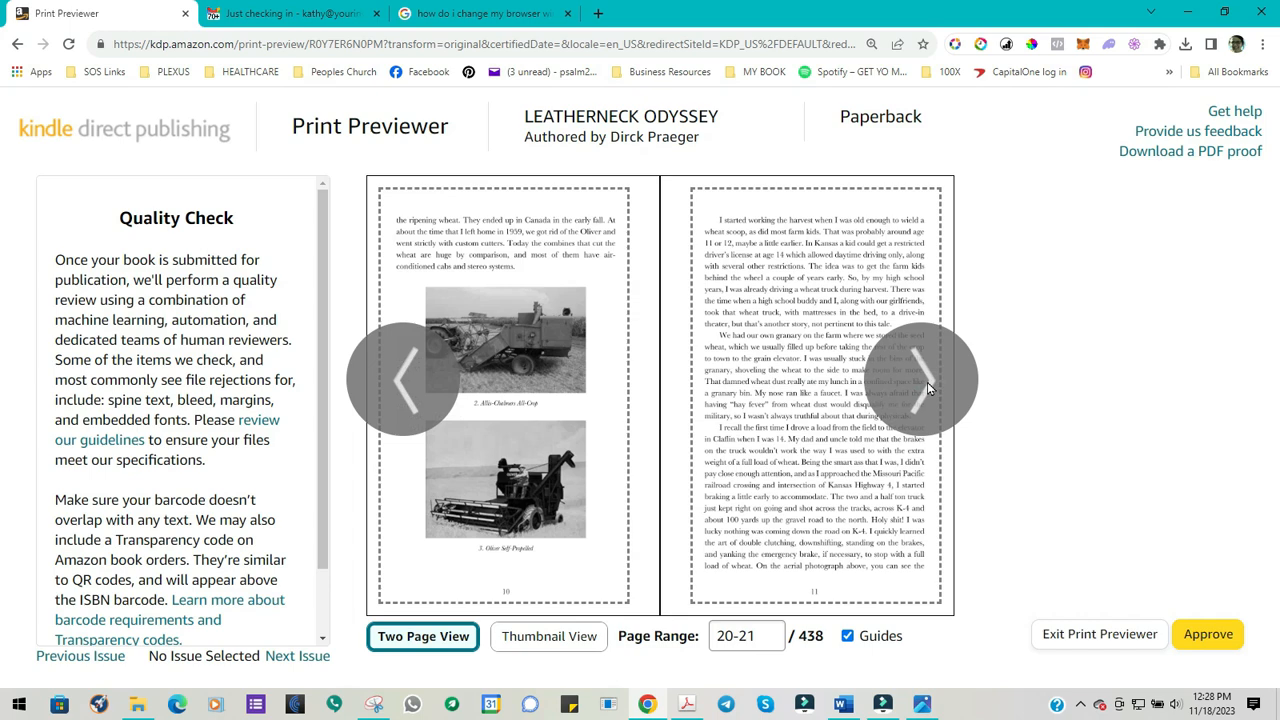
pyautogui.click(927, 382)
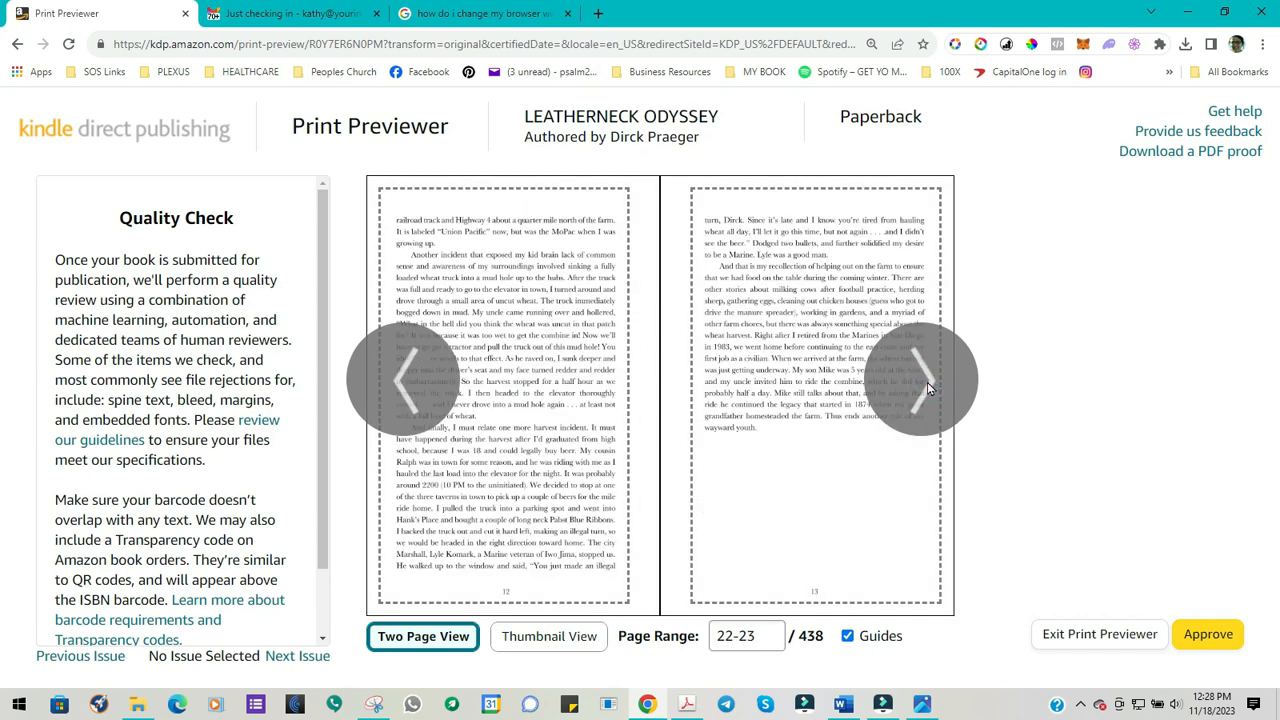
pyautogui.click(927, 382)
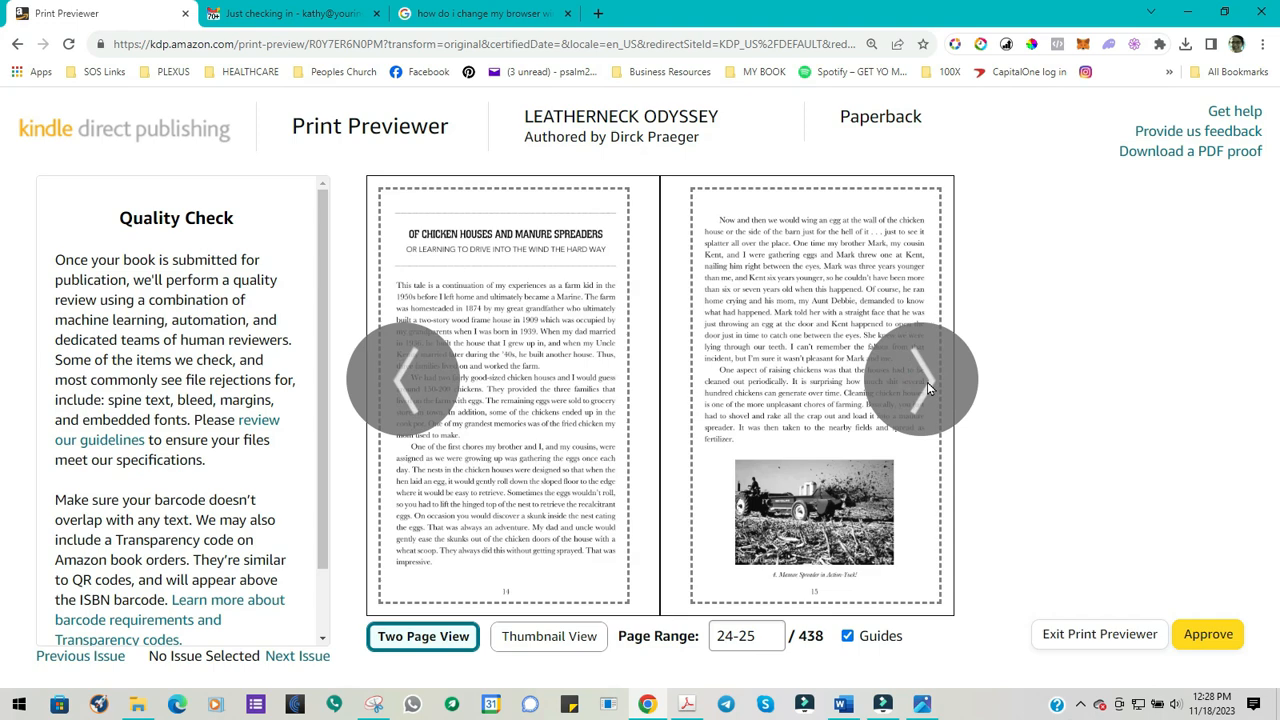
pyautogui.click(927, 382)
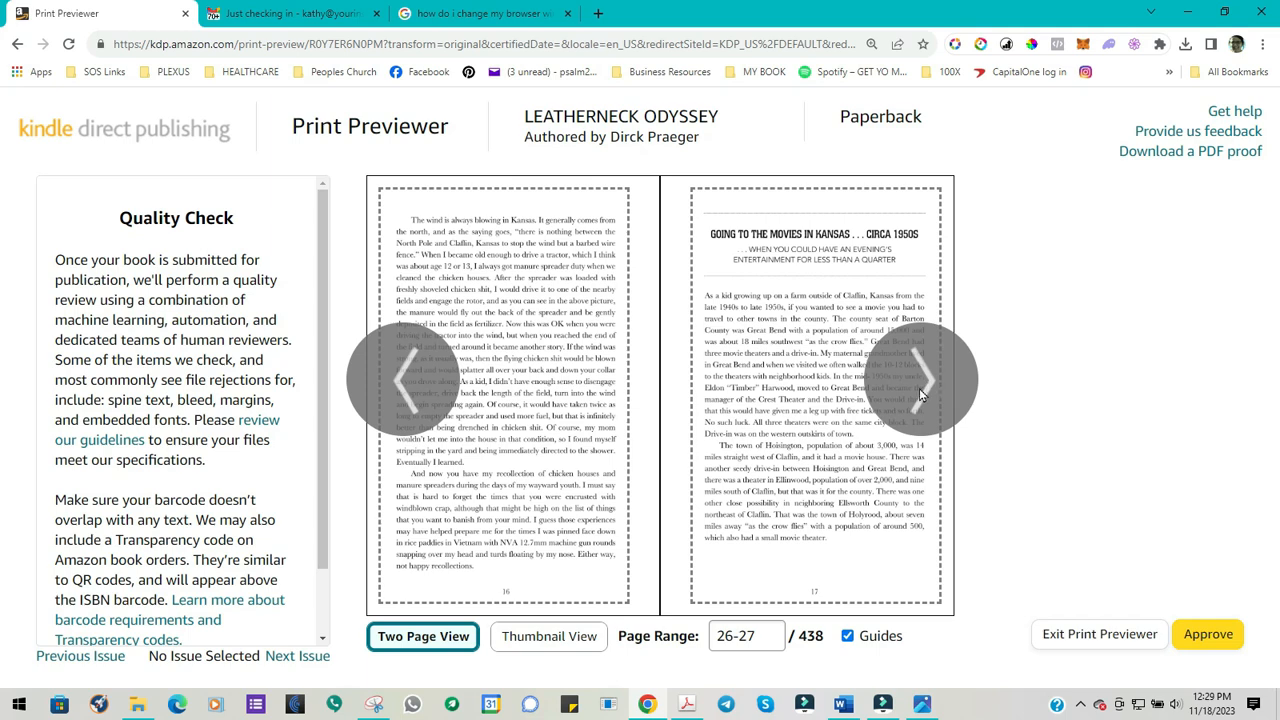
# Step: Skim the page thumbnails from the cover through pages 26-27, returning to the two-page view
pyautogui.click(551, 640)
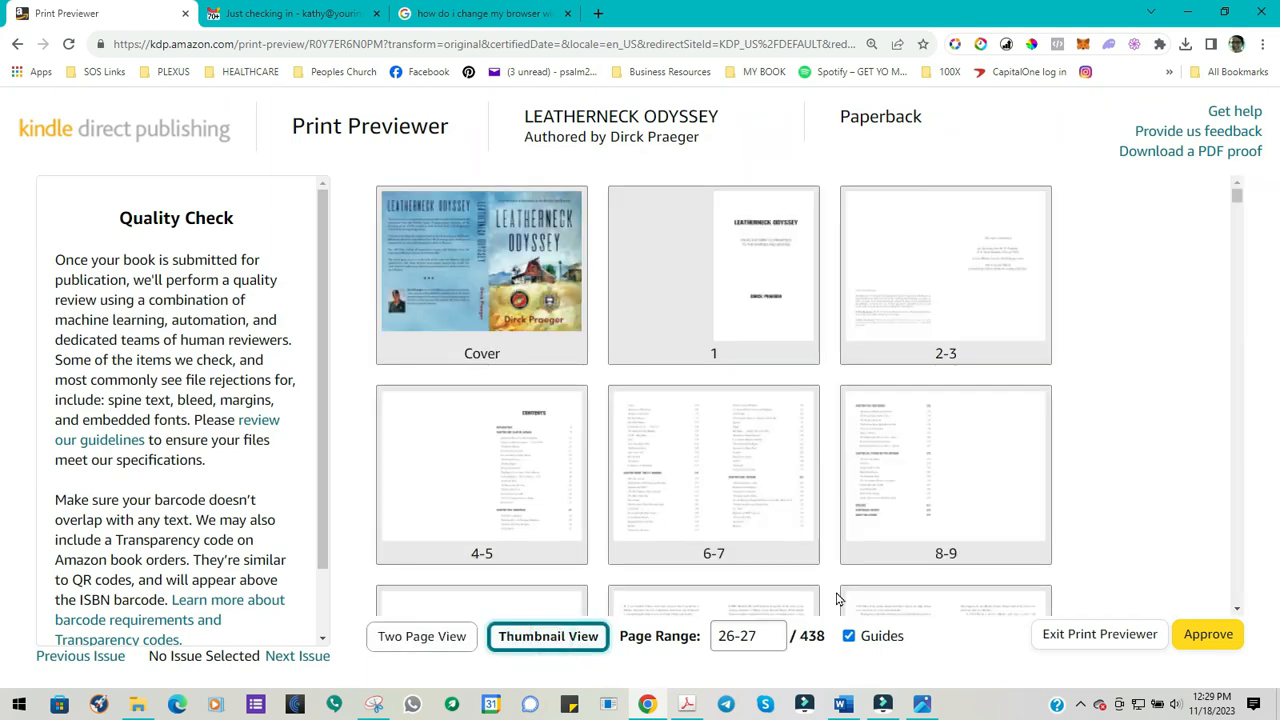
pyautogui.scroll(-3, 971, 460)
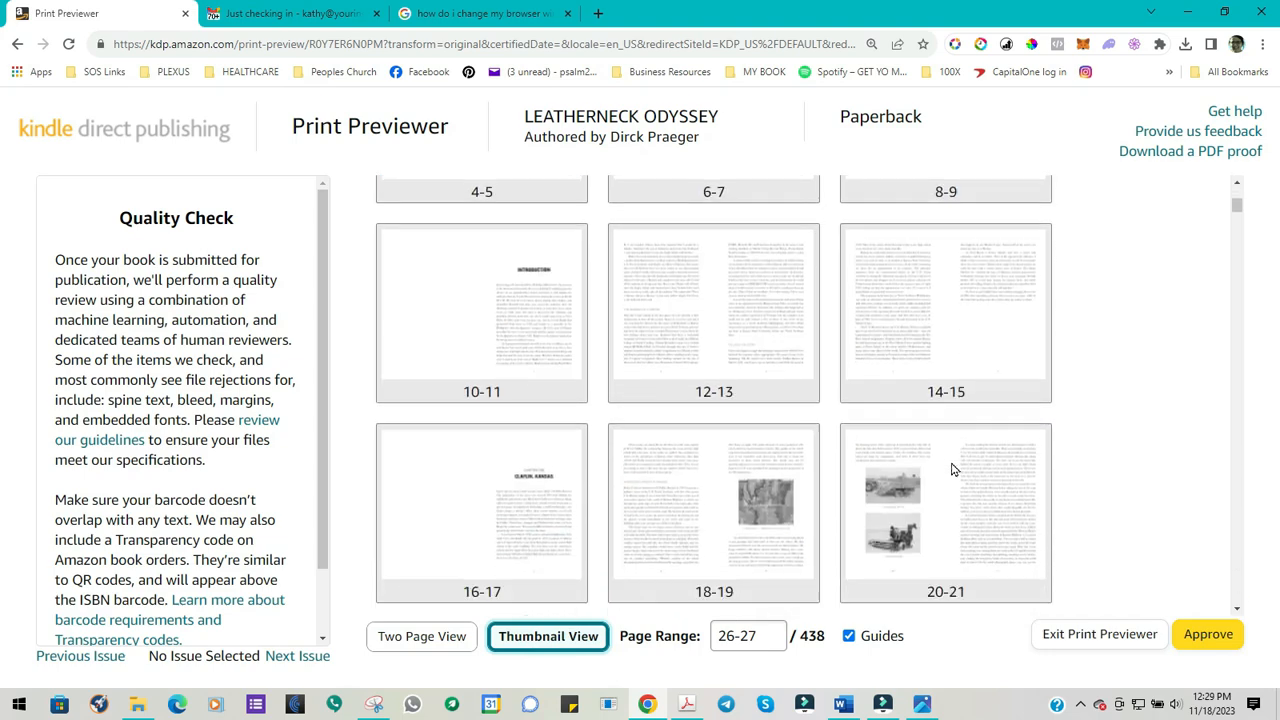
pyautogui.scroll(-2, 952, 470)
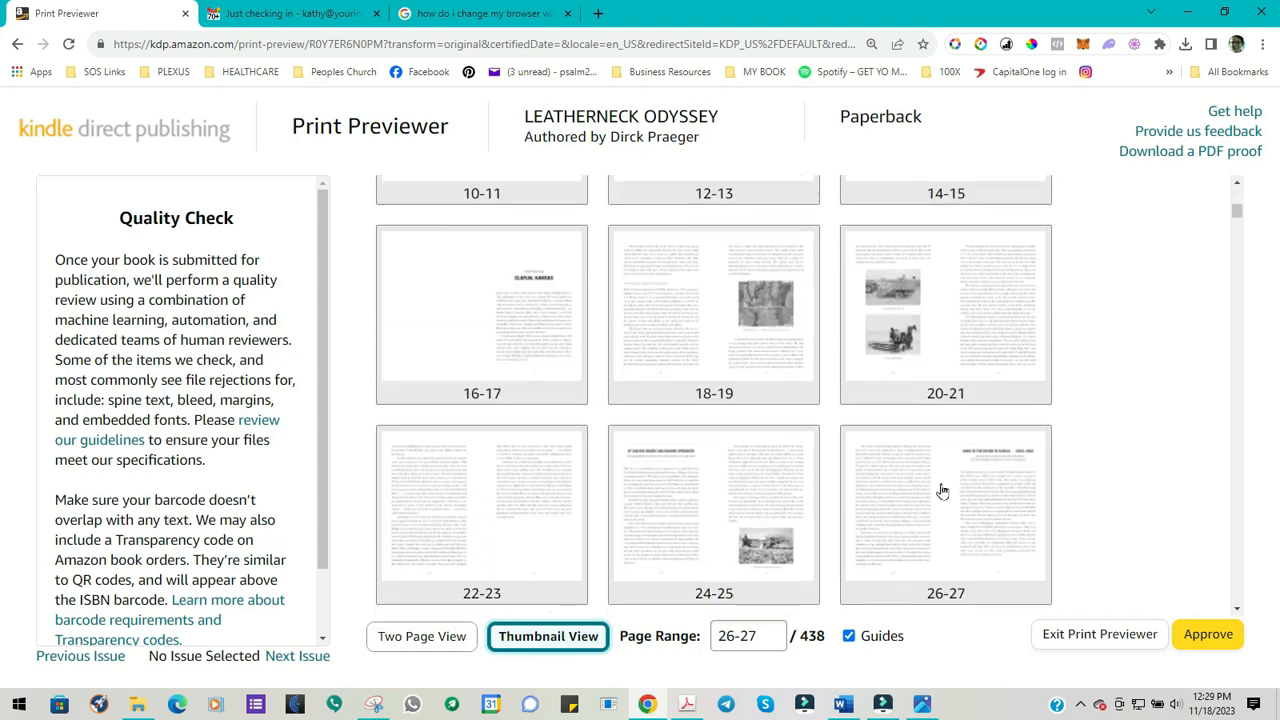
pyautogui.scroll(3, 773, 571)
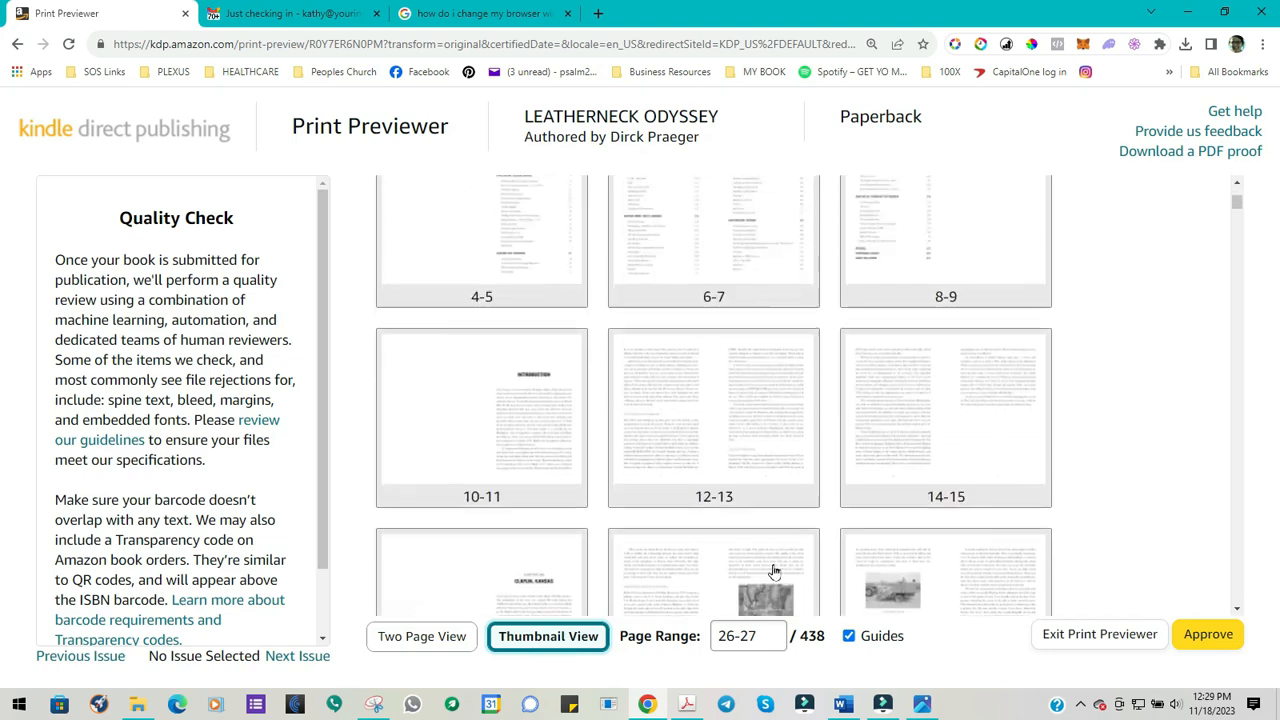
pyautogui.scroll(2, 773, 571)
pyautogui.click(425, 638)
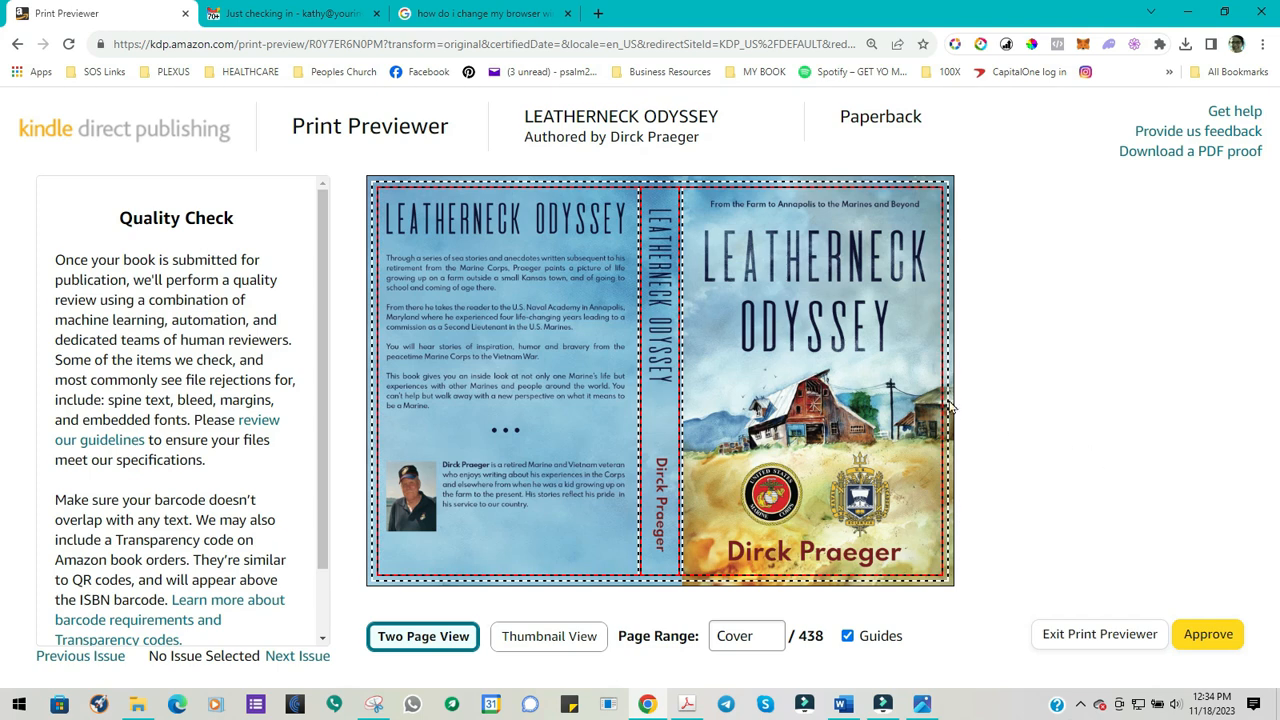
# Step: Open the book's PDF proof and skim its title page and contents spreads before returning to the Print Previewer
pyautogui.moveTo(922, 389)
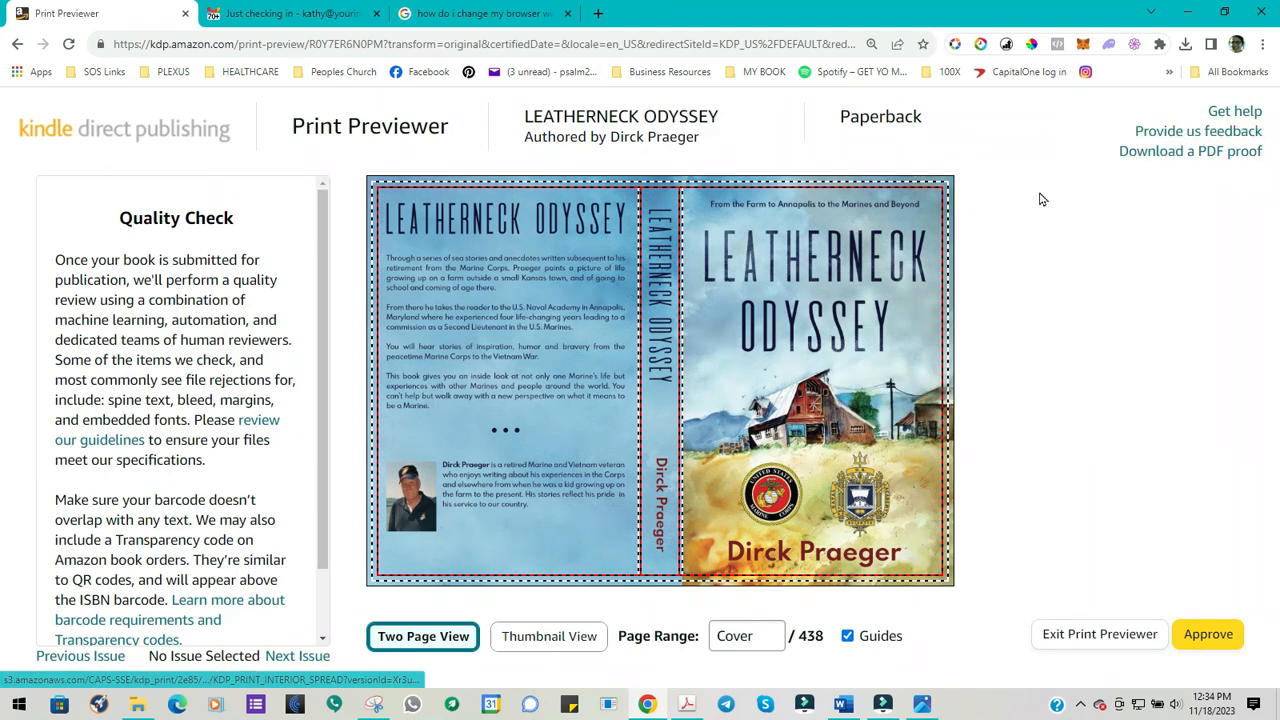
pyautogui.click(1195, 152)
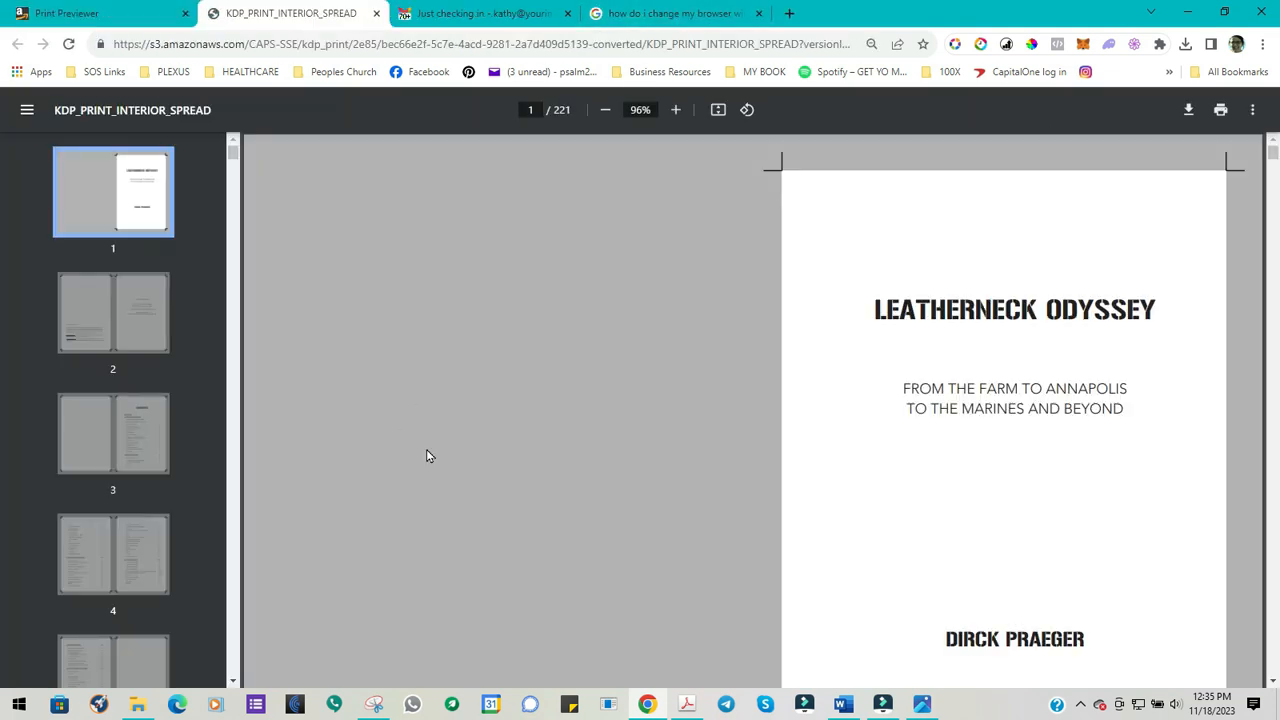
pyautogui.scroll(-10, 530, 525)
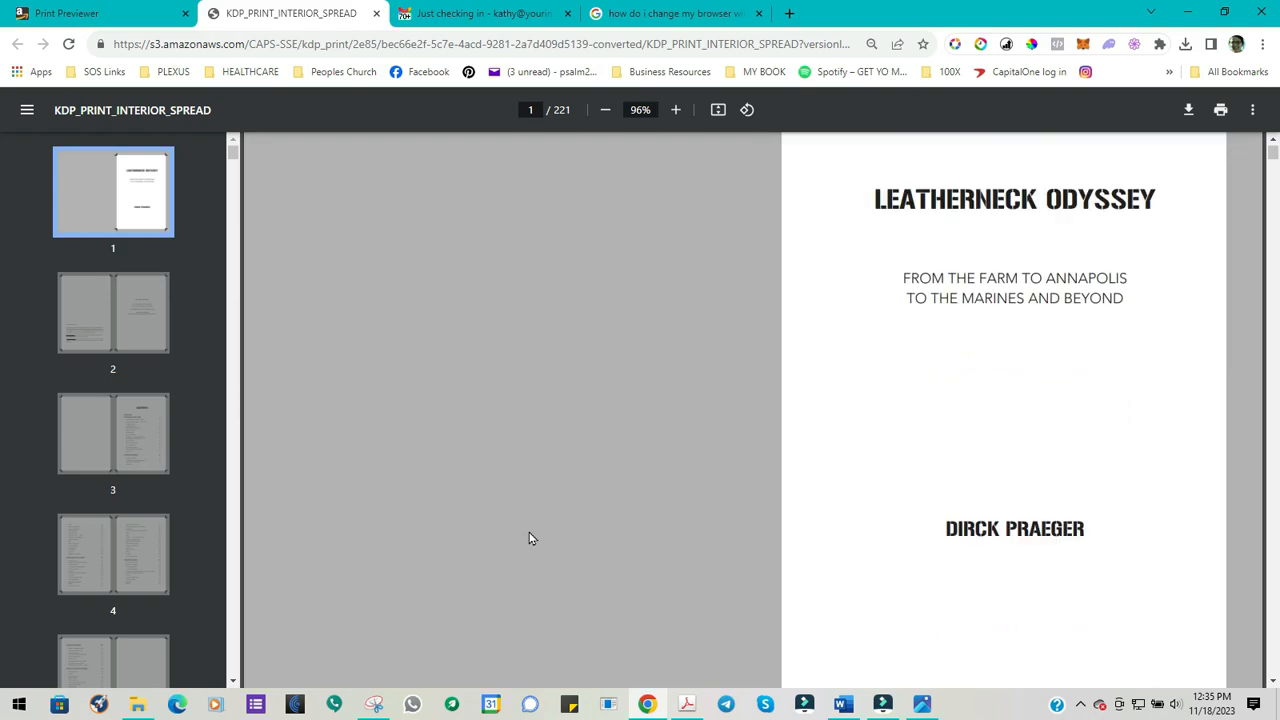
pyautogui.scroll(-15, 530, 515)
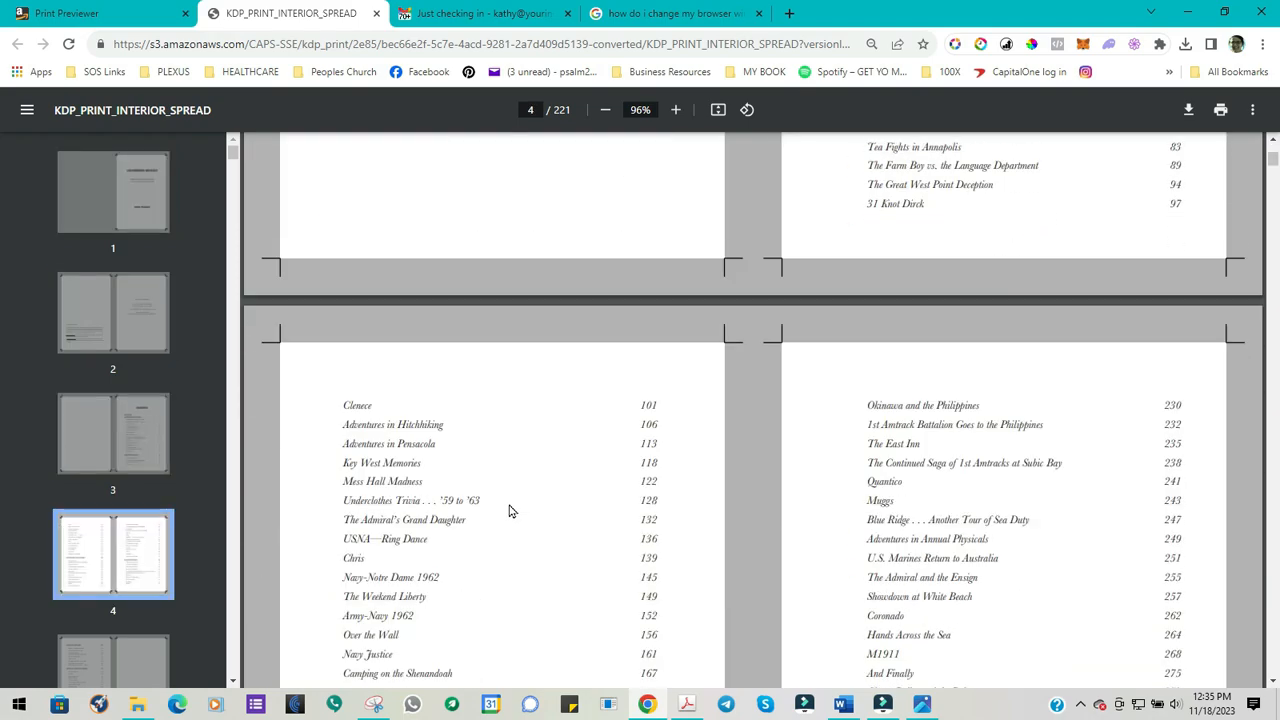
pyautogui.hotkey('ctrl', 'shift', 'Tab')
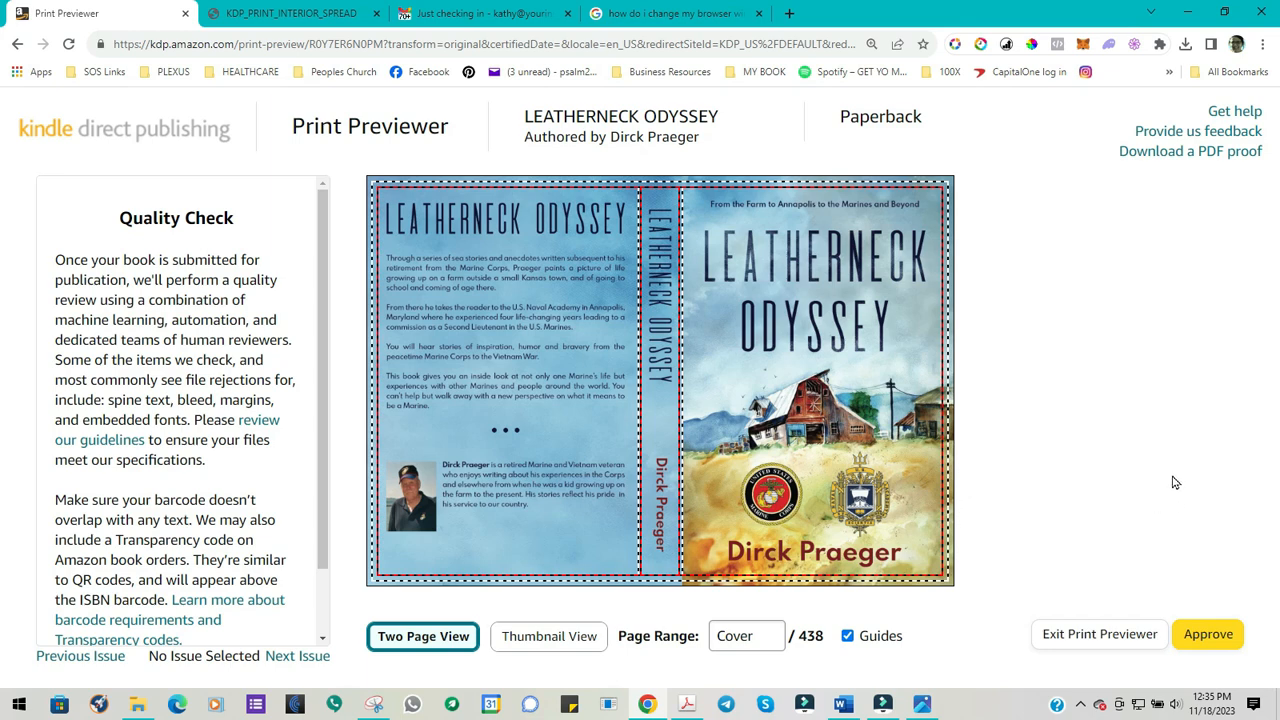
# Step: Approve the print preview and look over the Paperback Content page from the ISBN to the printing cost summary
pyautogui.click(1212, 638)
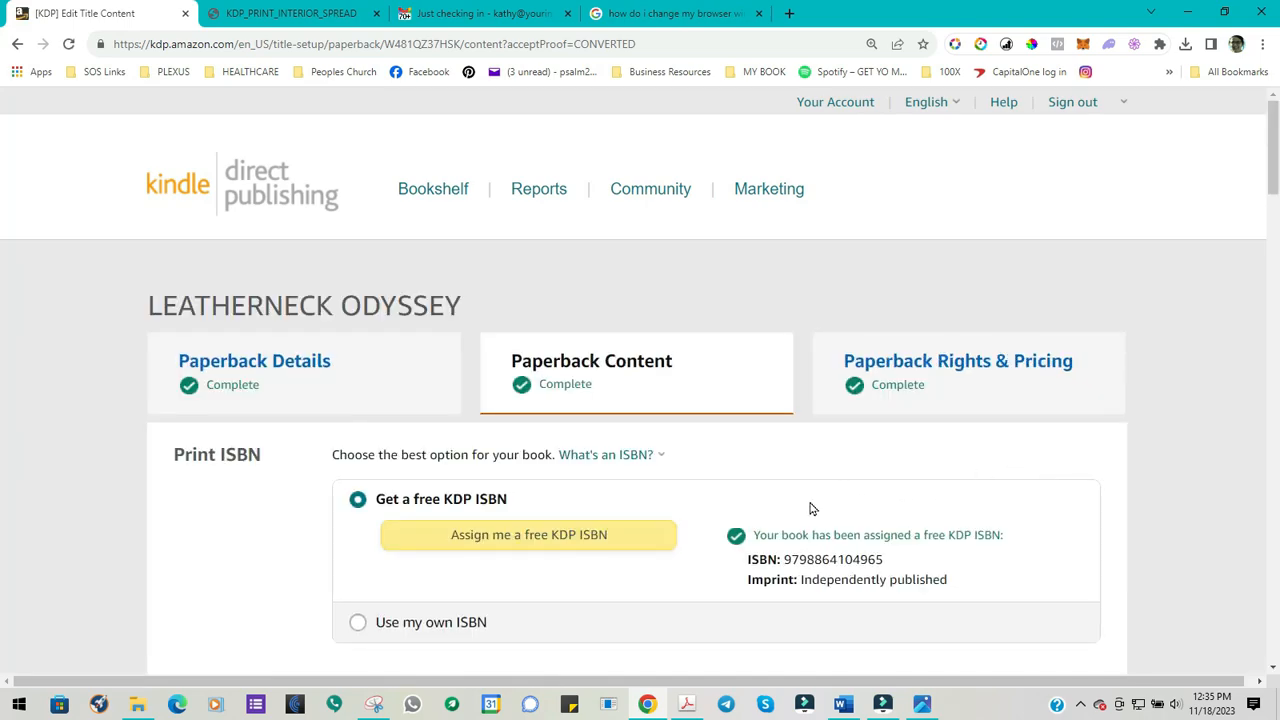
pyautogui.scroll(-1, 756, 538)
pyautogui.scroll(-13, 756, 538)
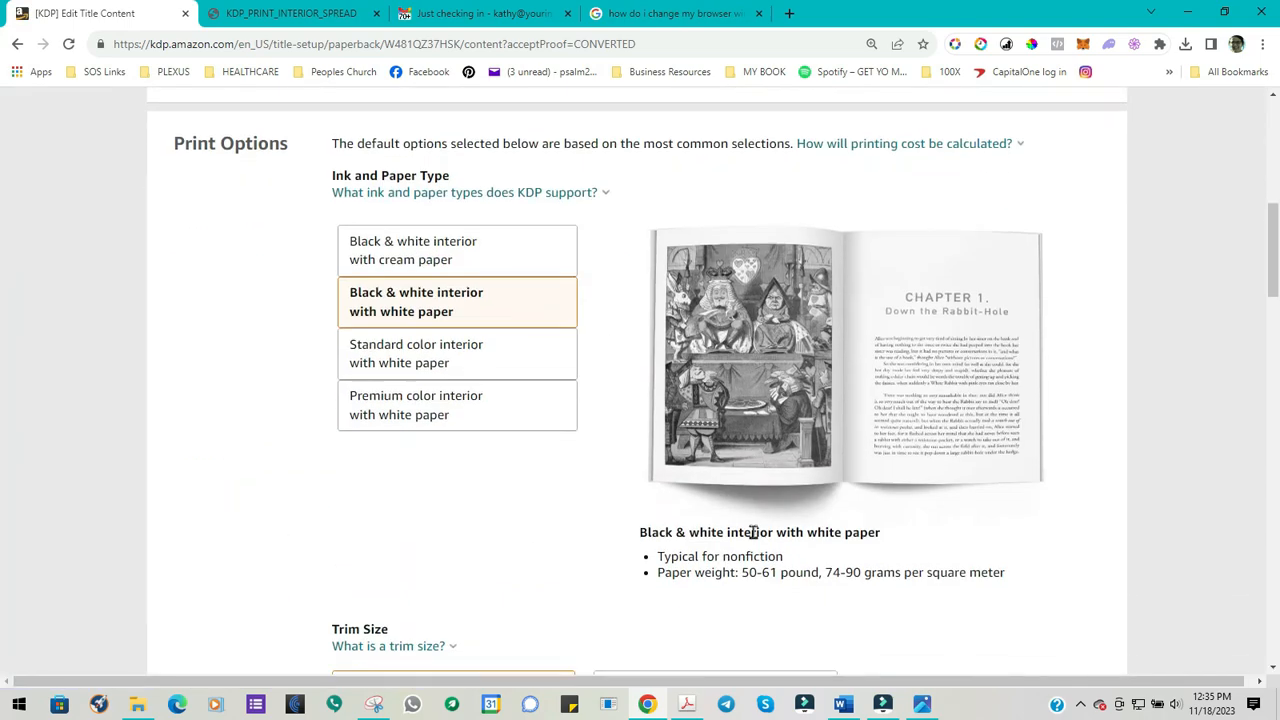
pyautogui.scroll(-5, 737, 514)
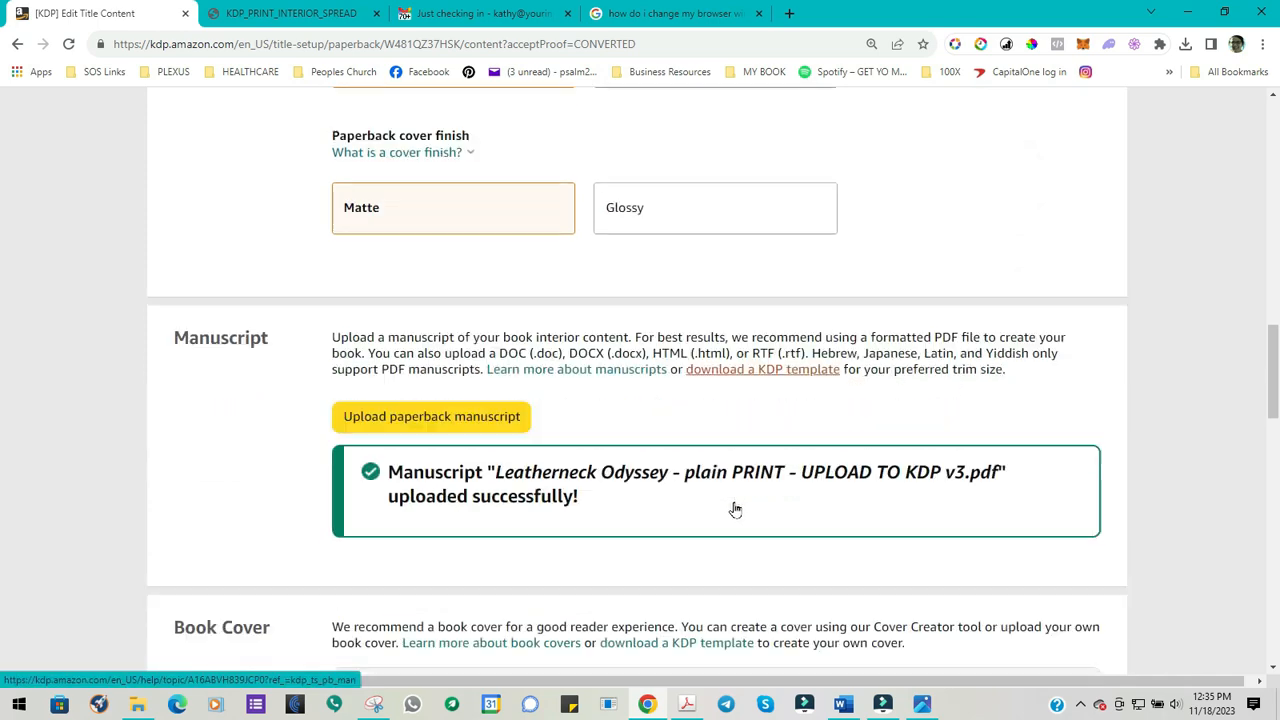
pyautogui.scroll(-2, 729, 509)
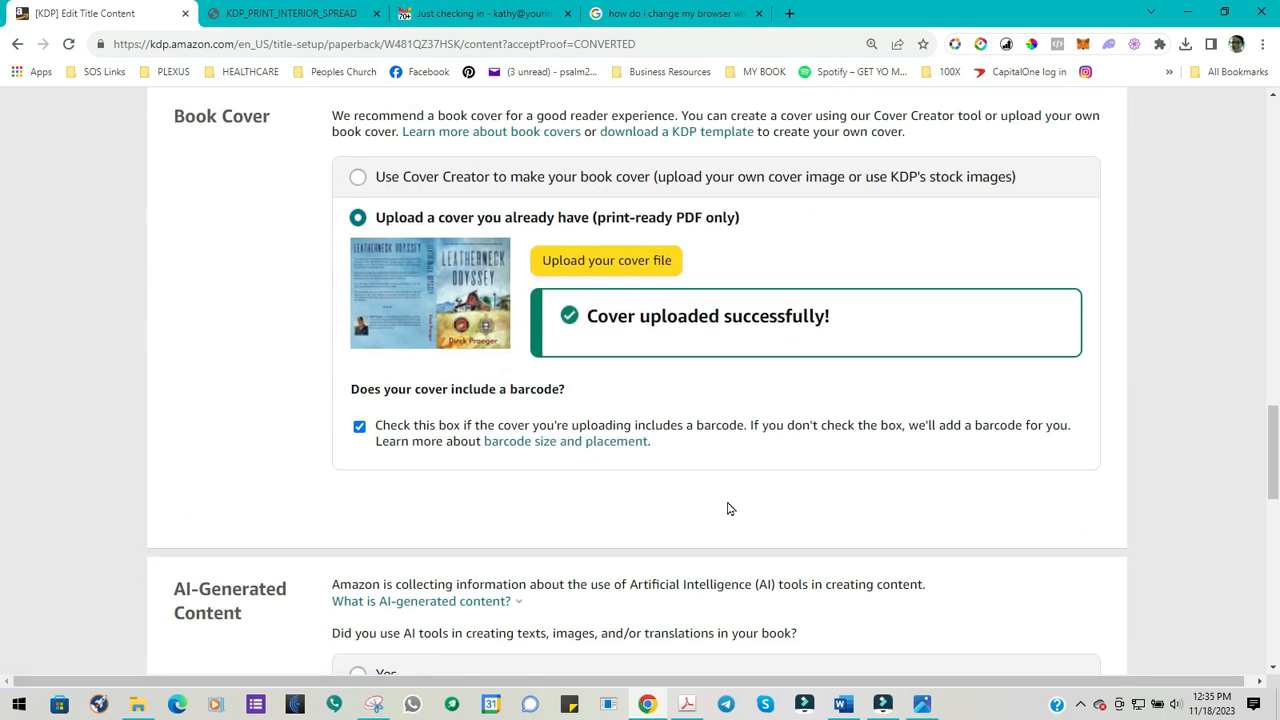
pyautogui.scroll(-3, 722, 508)
pyautogui.scroll(-7, 703, 504)
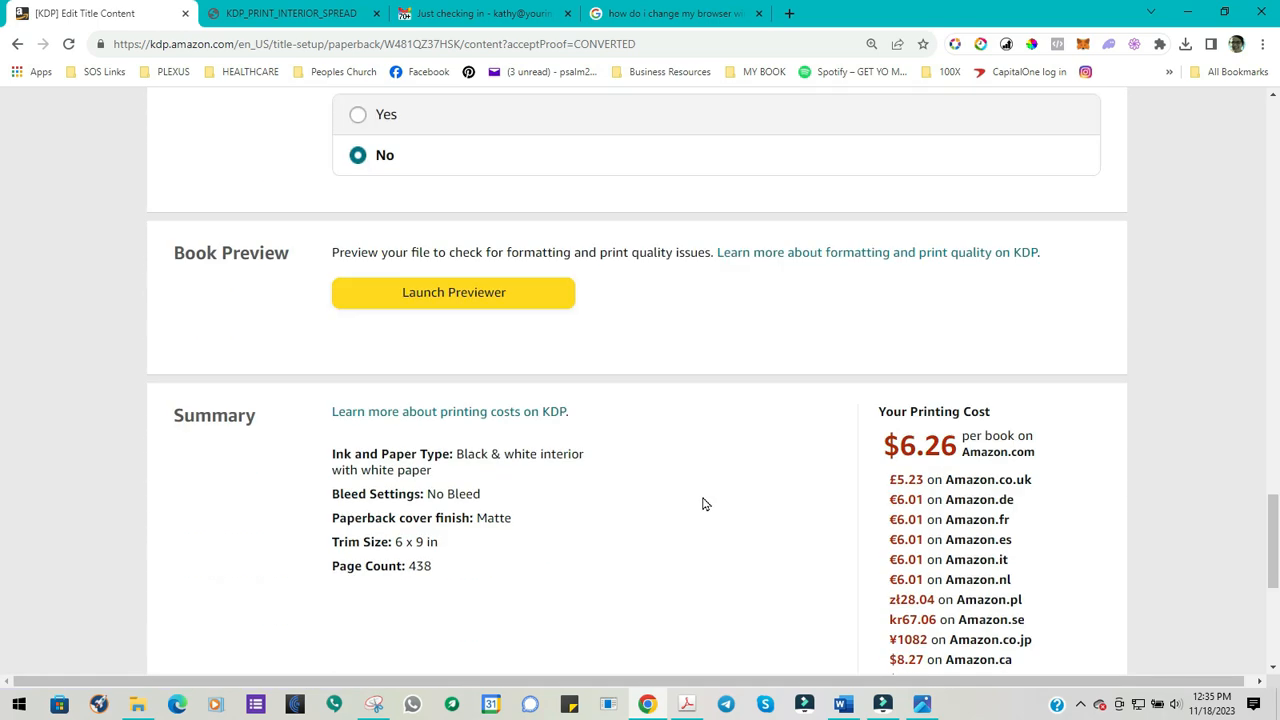
pyautogui.scroll(3, 700, 500)
pyautogui.scroll(-1, 651, 424)
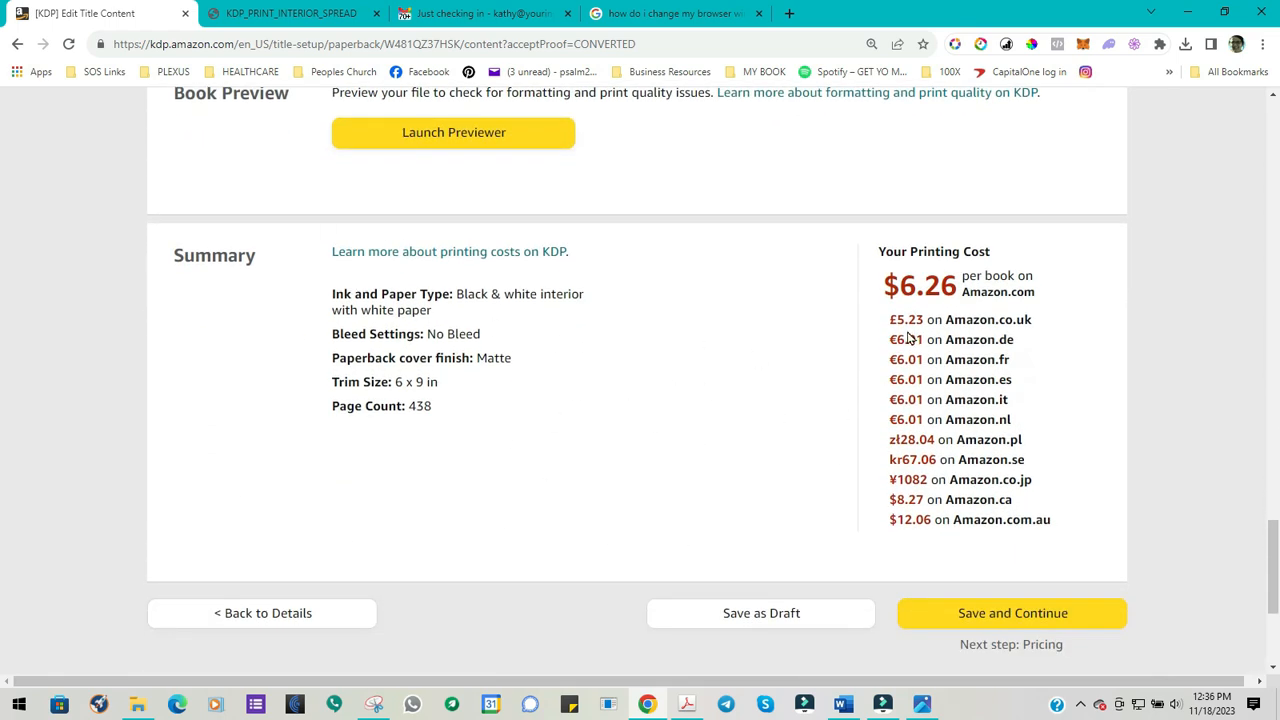
# Step: Recheck the manuscript, book cover, barcode and AI-generated content sections of the Paperback Content page
pyautogui.scroll(4, 769, 403)
pyautogui.scroll(7, 707, 421)
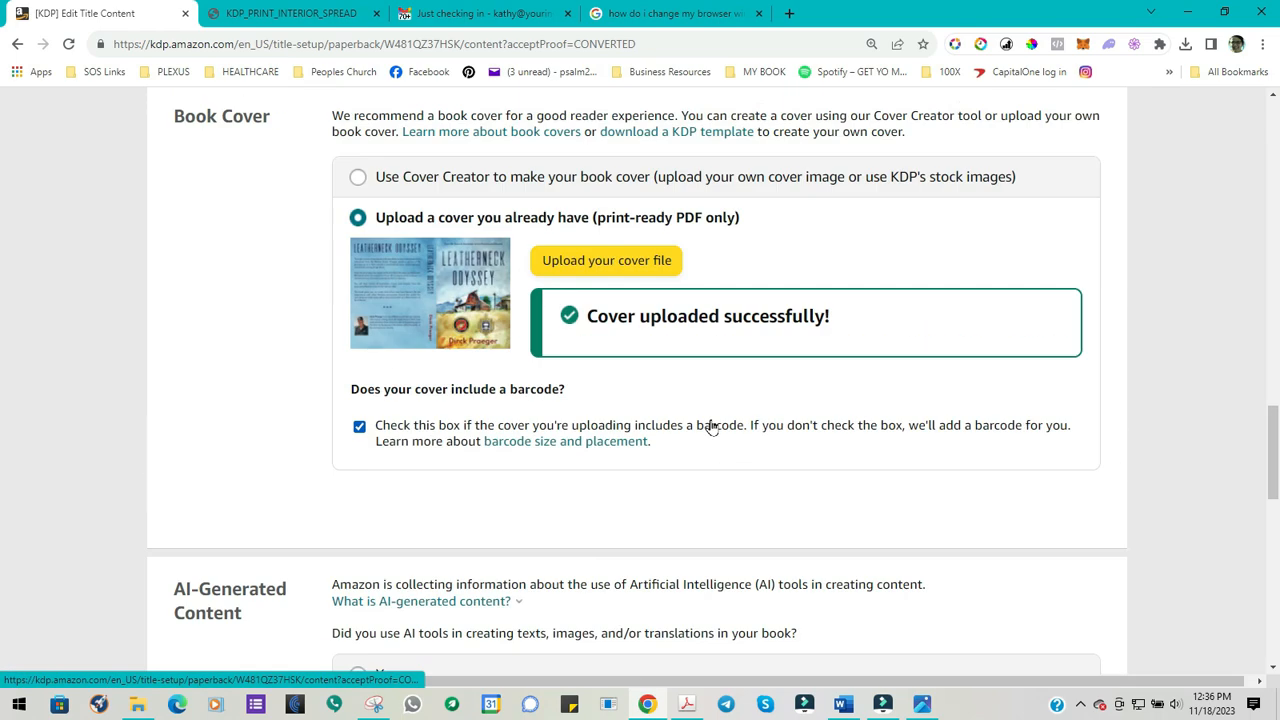
pyautogui.scroll(-3, 912, 528)
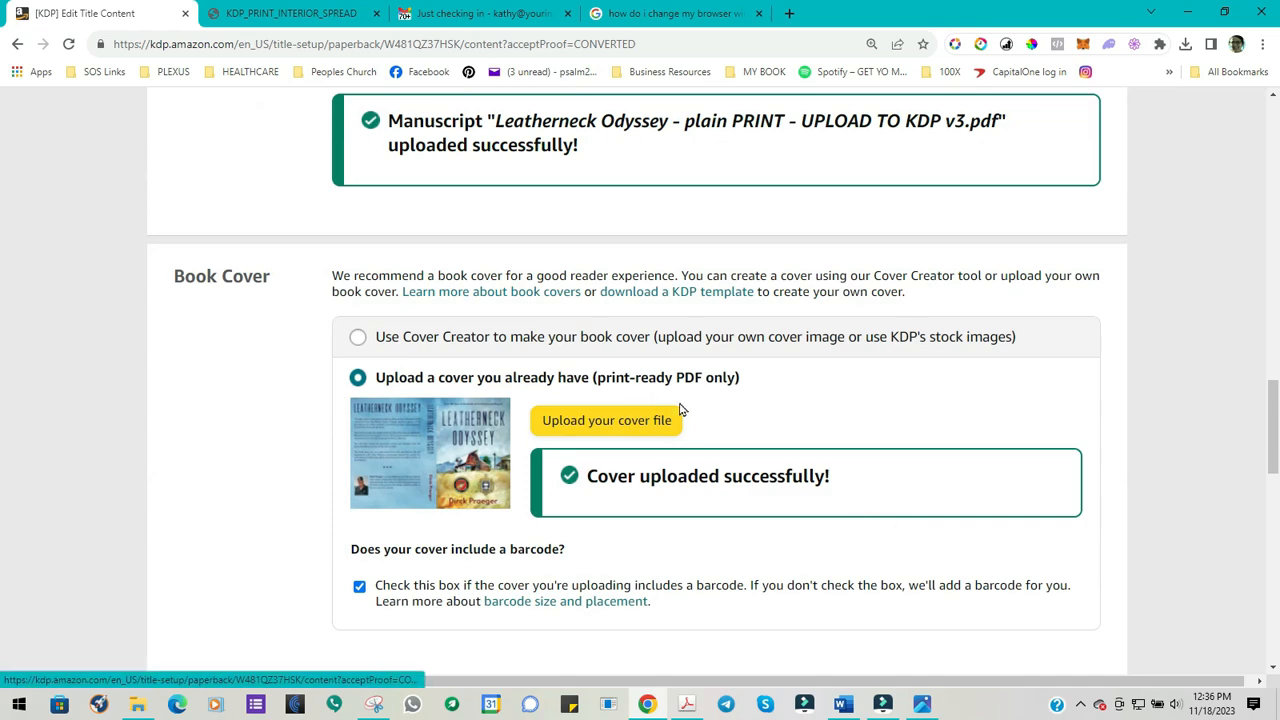
pyautogui.scroll(3, 600, 380)
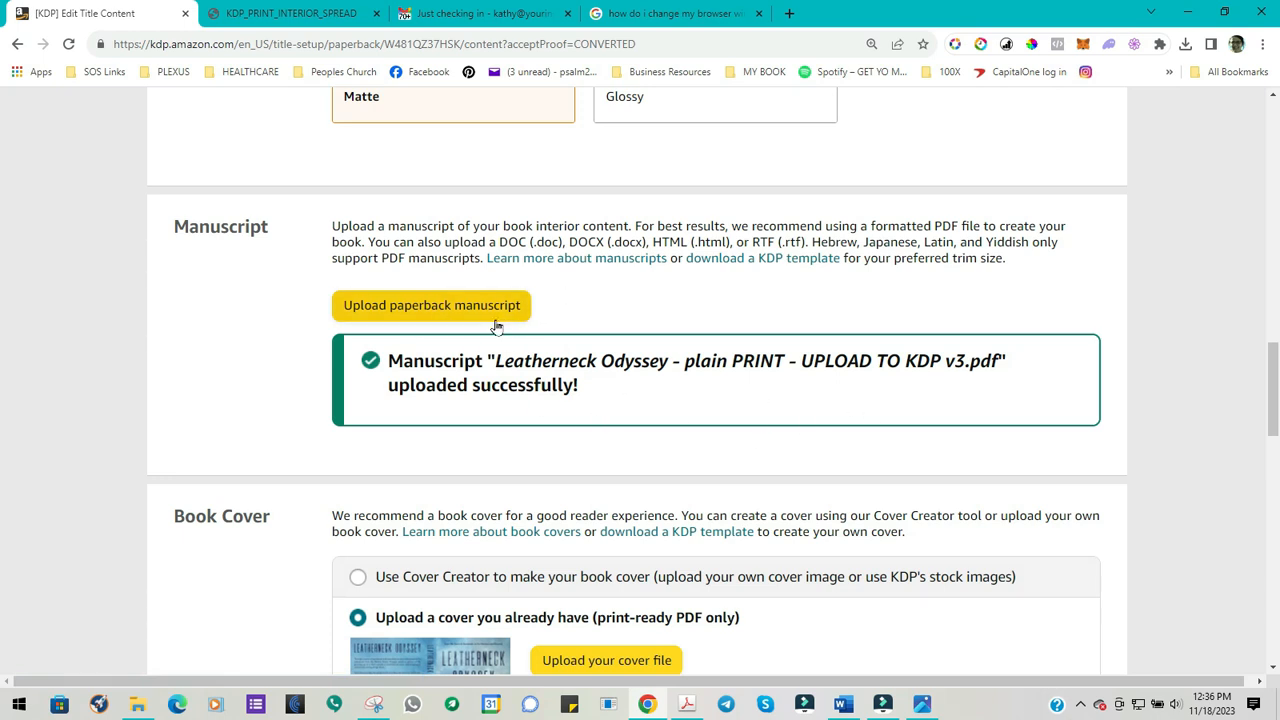
pyautogui.scroll(-3, 501, 325)
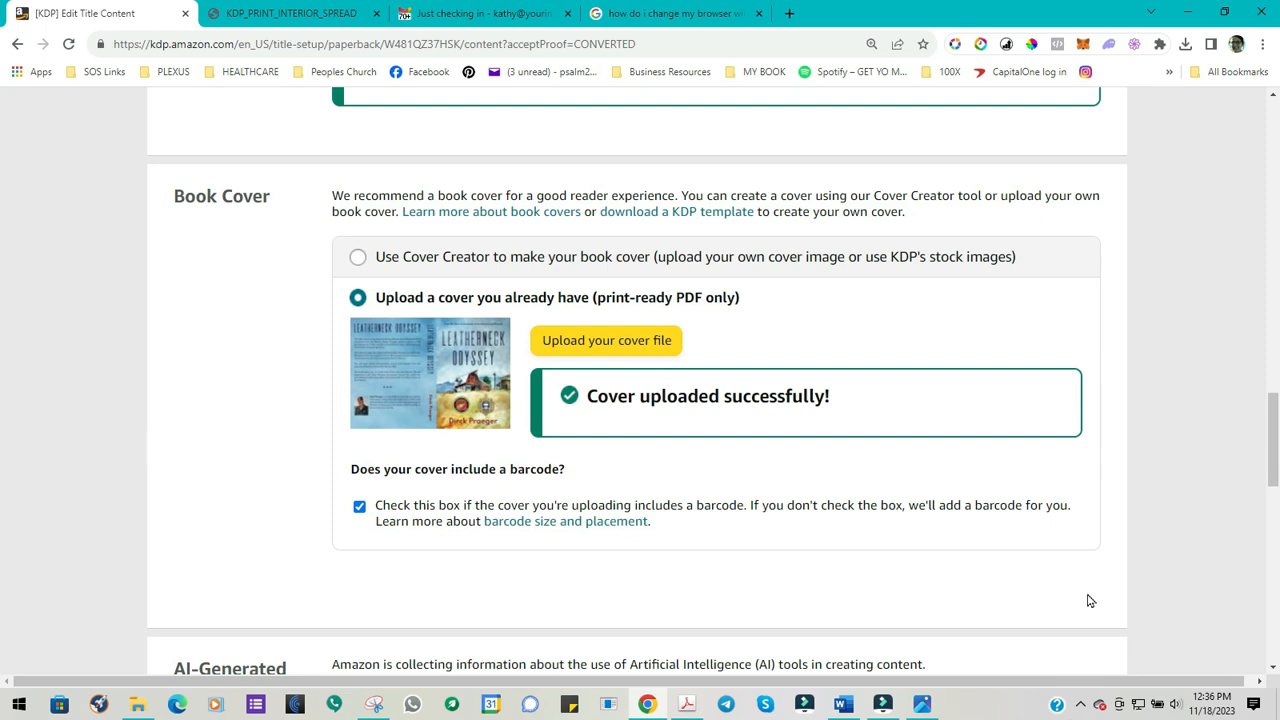
pyautogui.scroll(-2, 1040, 597)
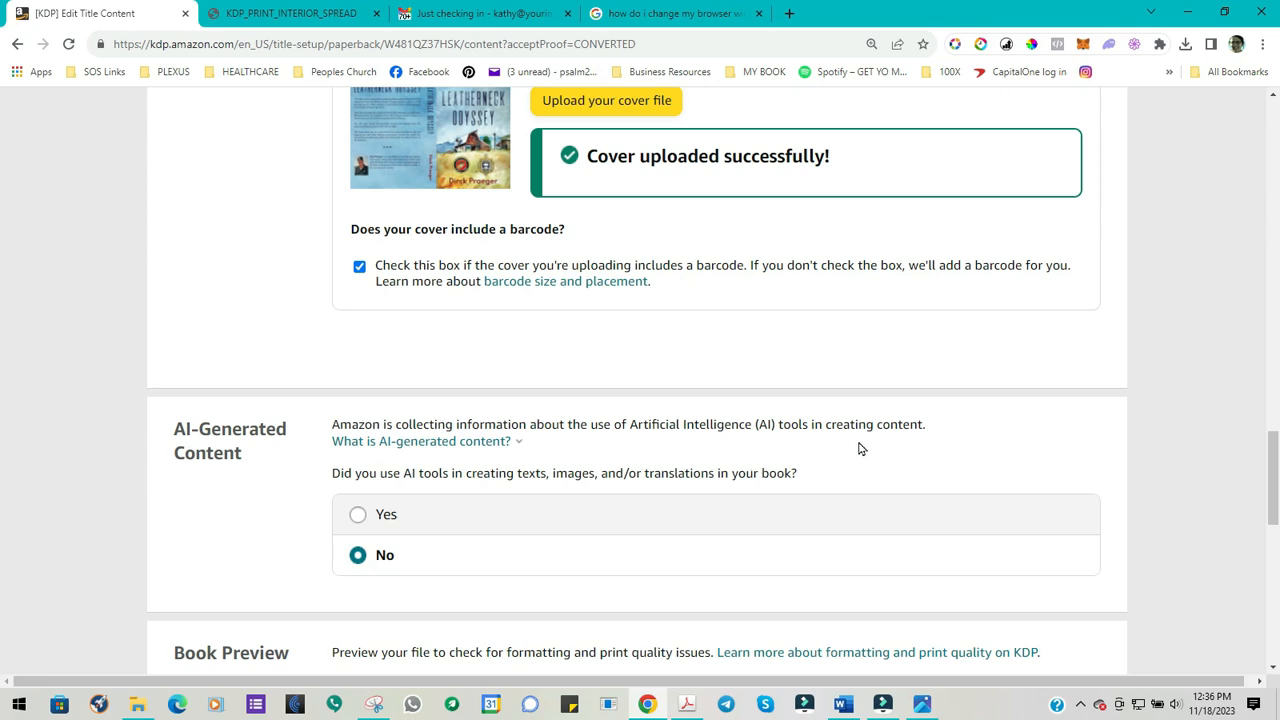
# Step: Read the print summary and printing costs, and save the paperback content to continue to Rights & Pricing
pyautogui.scroll(-5, 936, 452)
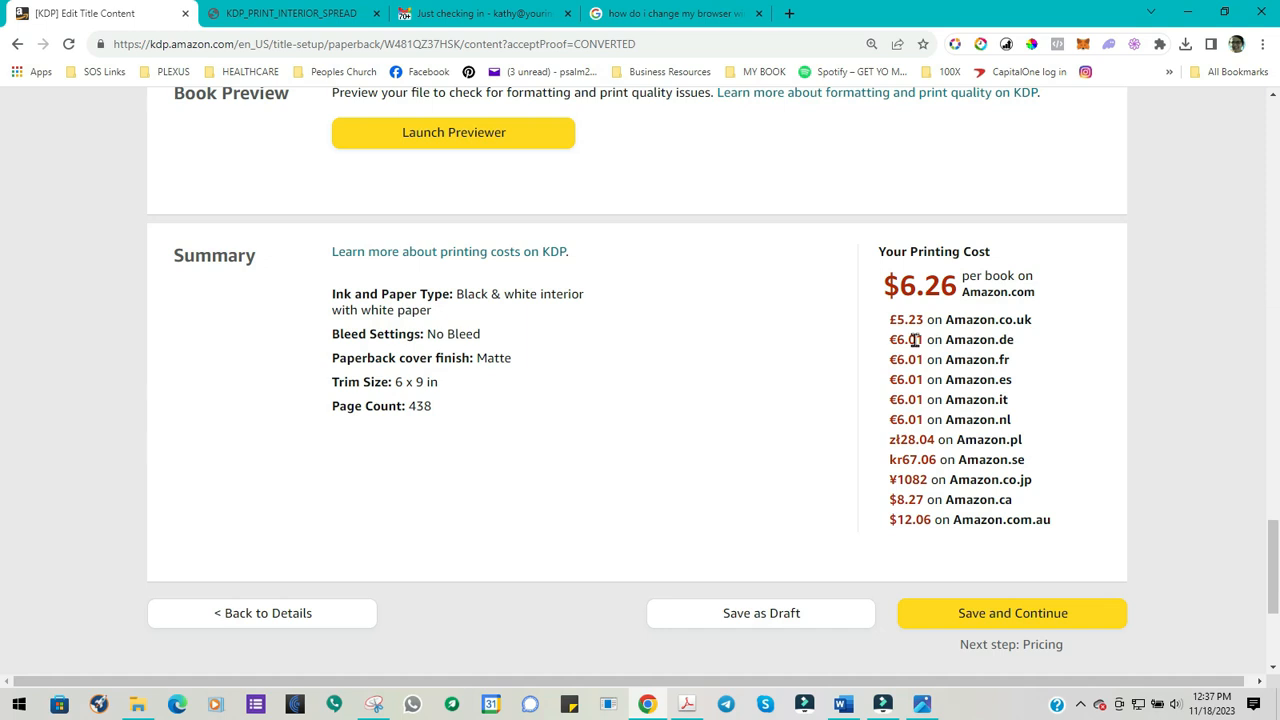
pyautogui.scroll(-1, 770, 440)
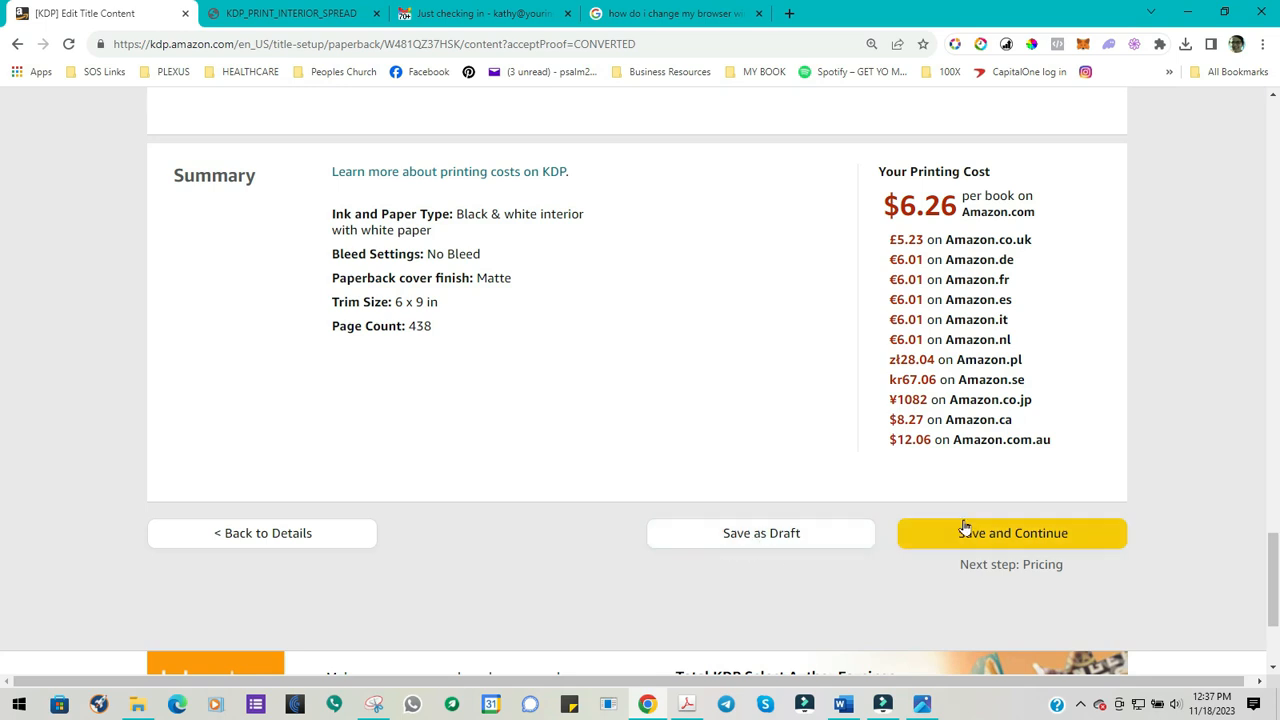
pyautogui.click(1017, 538)
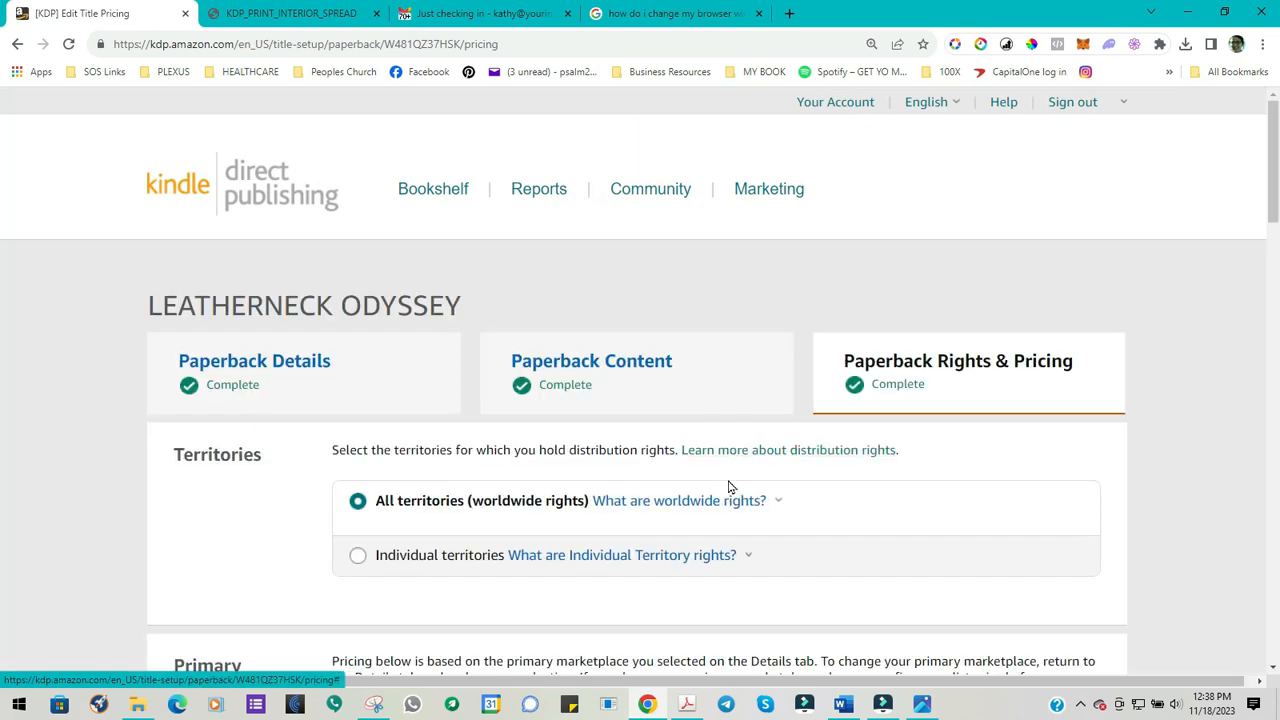
# Step: Review the territories and primary marketplace settings for the paperback's distribution
pyautogui.scroll(-2, 386, 349)
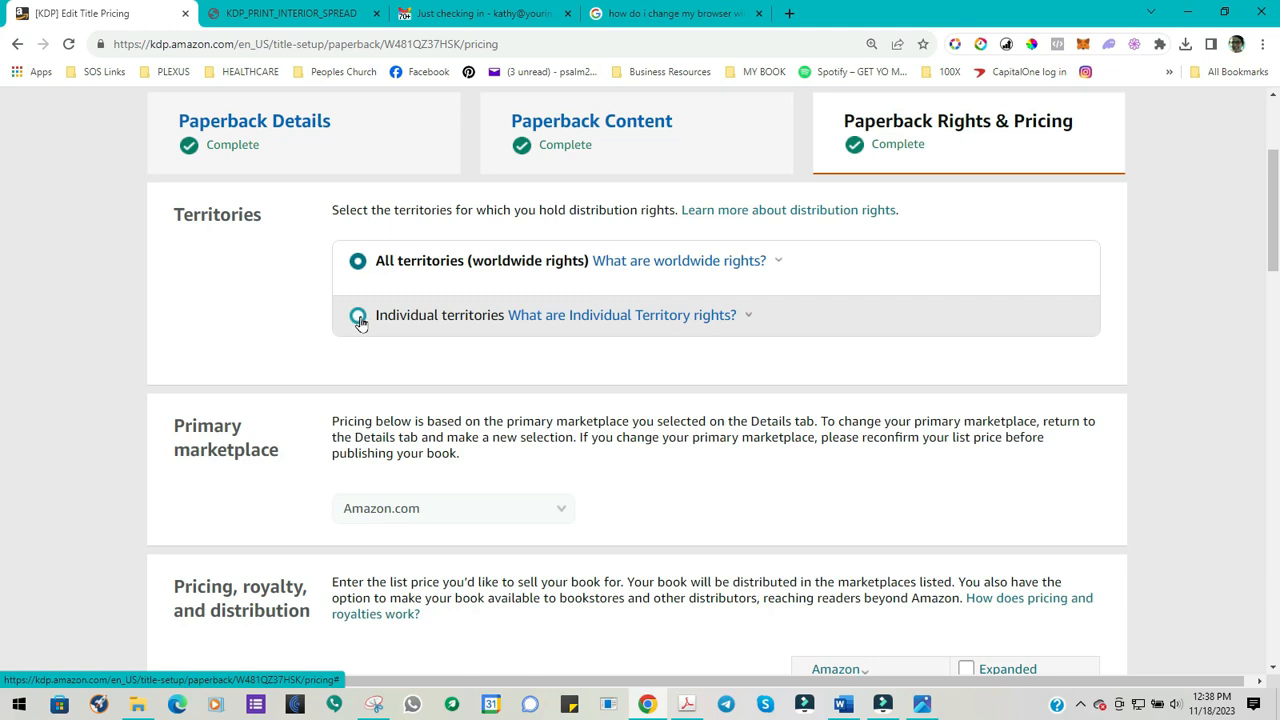
pyautogui.scroll(-2, 223, 335)
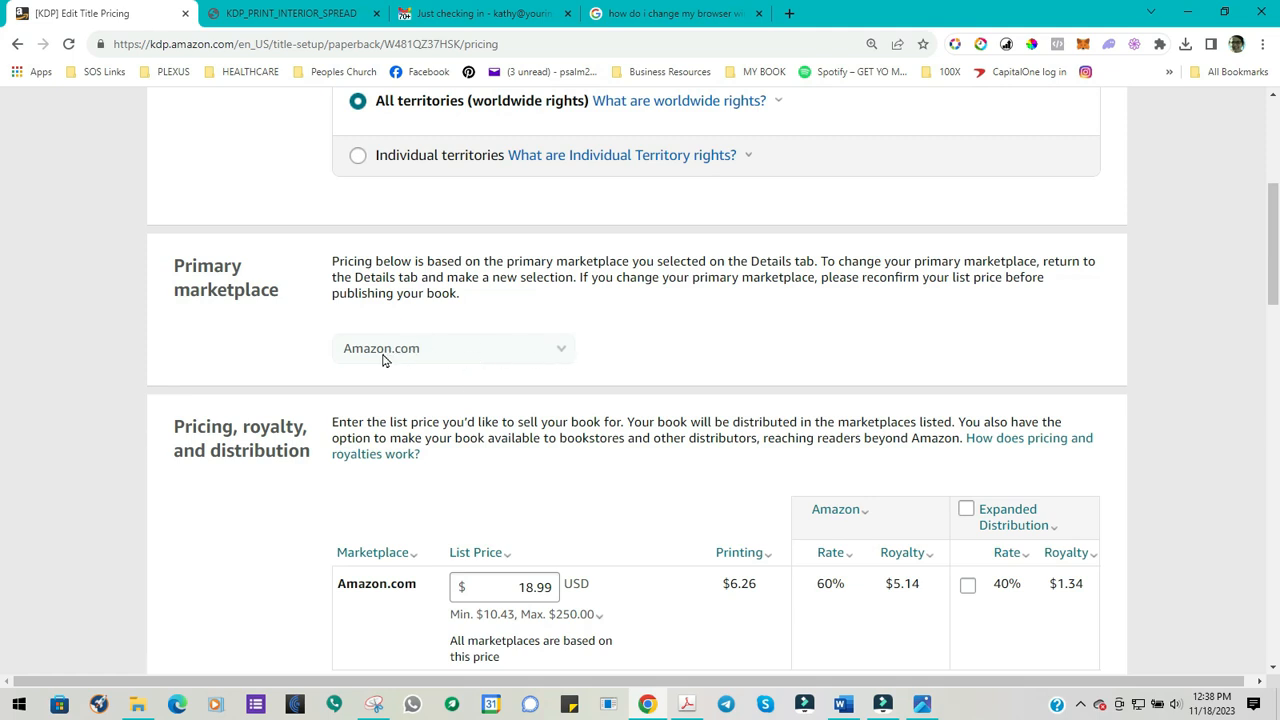
pyautogui.click(460, 348)
pyautogui.scroll(-2, 247, 321)
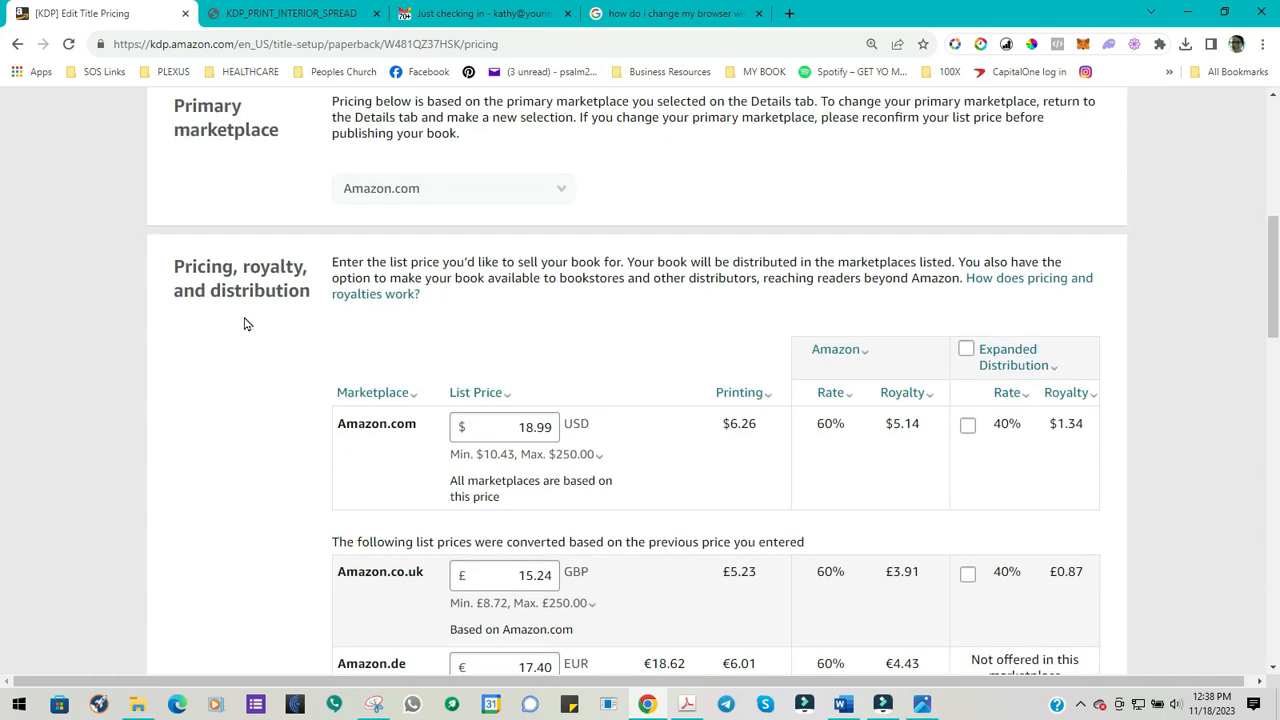
# Step: Look over the pricing table's list prices, printing costs and royalties for Amazon.com and the European marketplaces
pyautogui.scroll(-1, 239, 323)
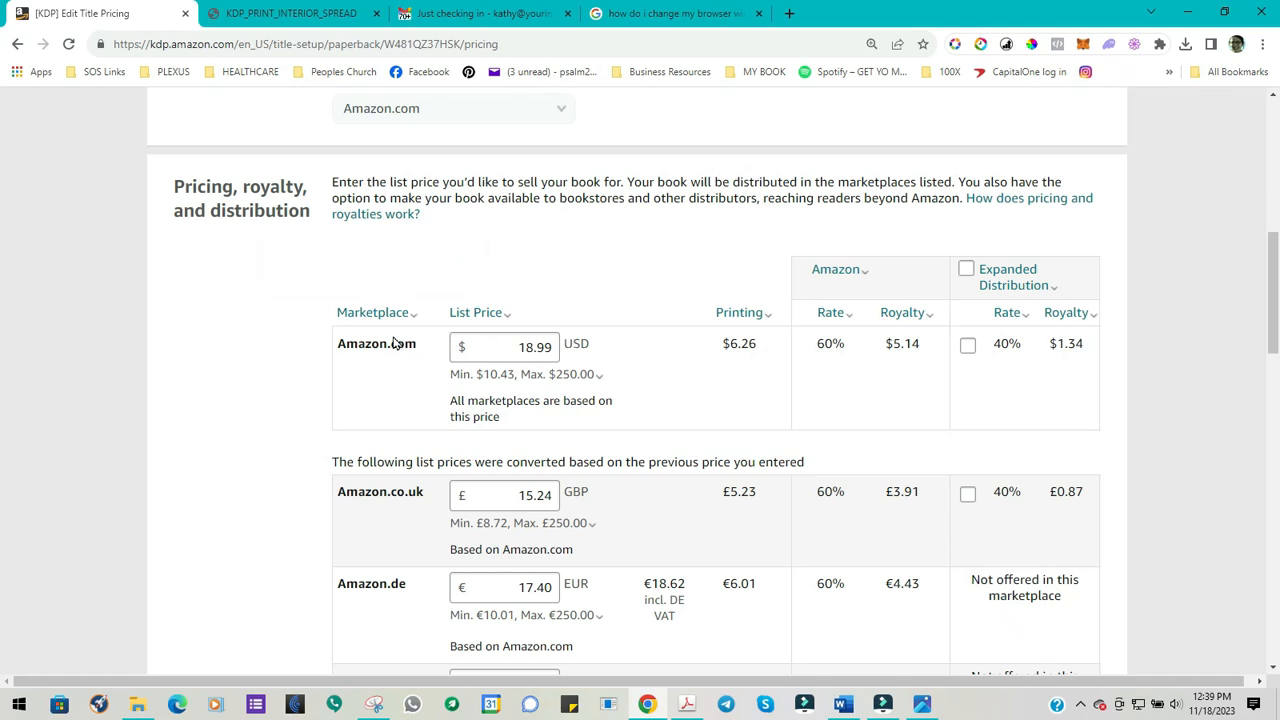
pyautogui.scroll(-3, 363, 405)
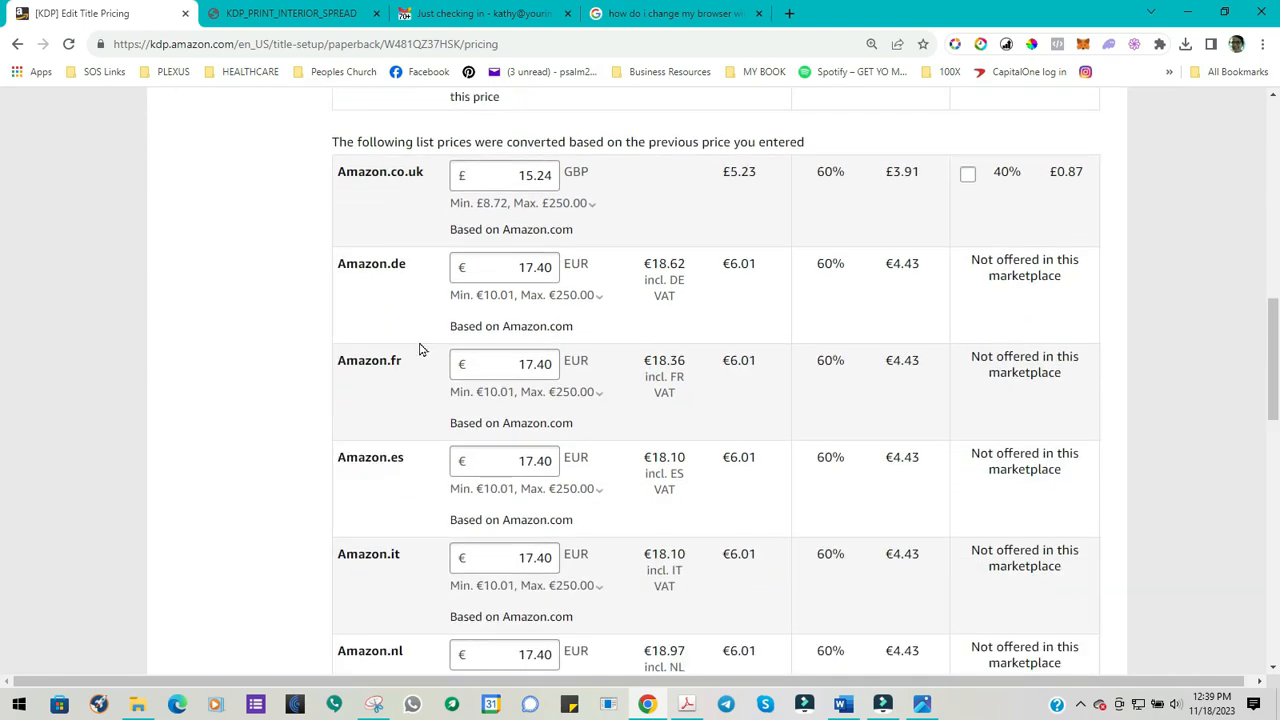
pyautogui.scroll(3, 415, 347)
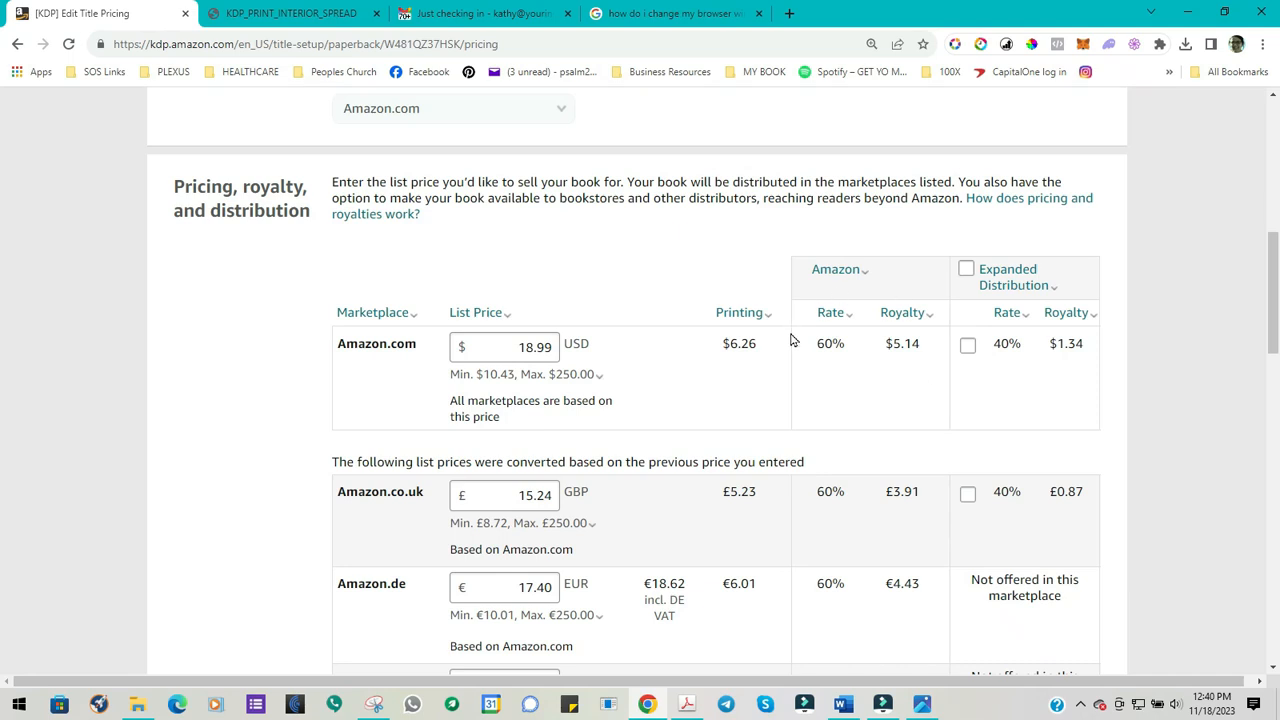
# Step: Examine the Amazon.com royalty, list price and Expanded Distribution columns and read the explanation of the minimum list price
pyautogui.click(893, 315)
pyautogui.click(505, 346)
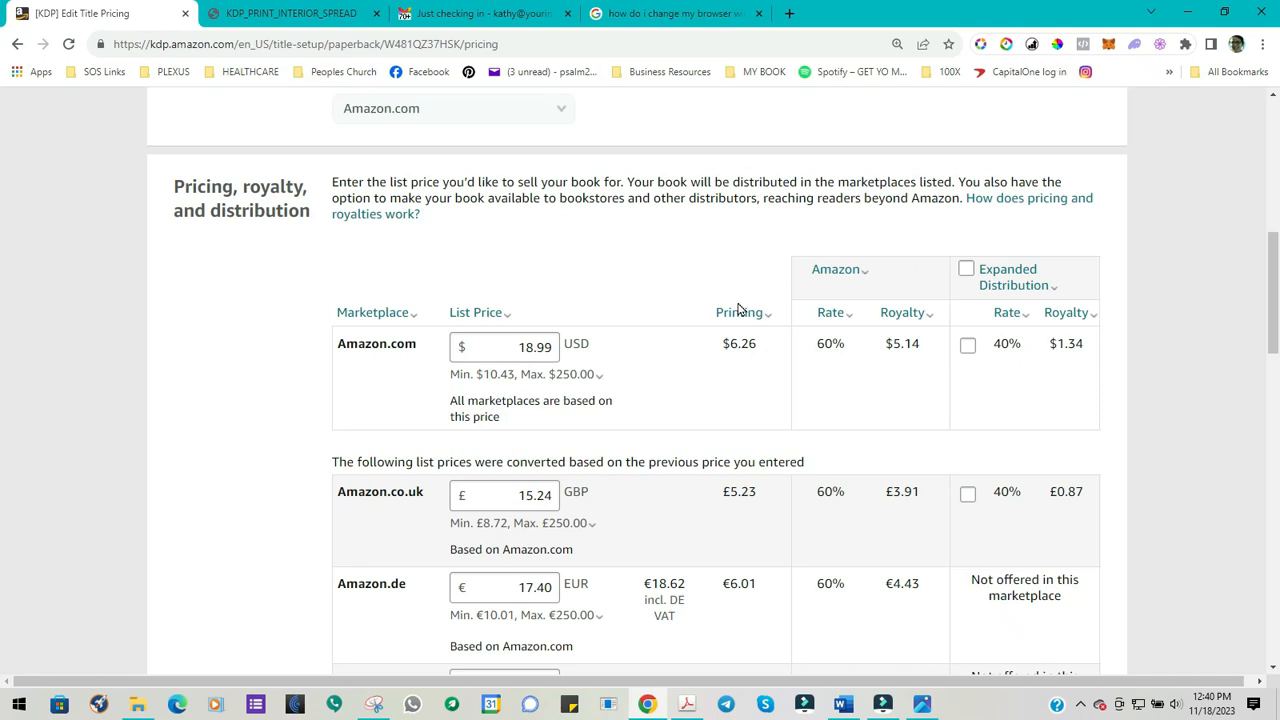
pyautogui.click(1012, 286)
pyautogui.click(568, 373)
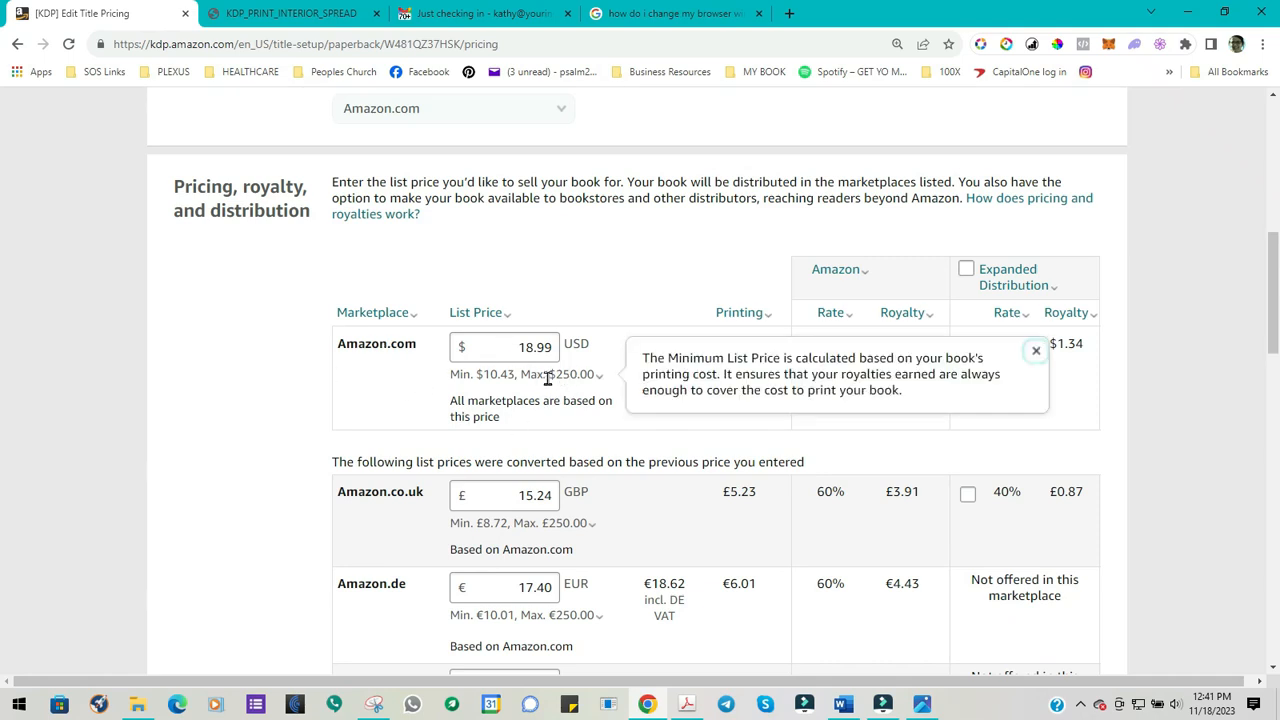
pyautogui.click(478, 388)
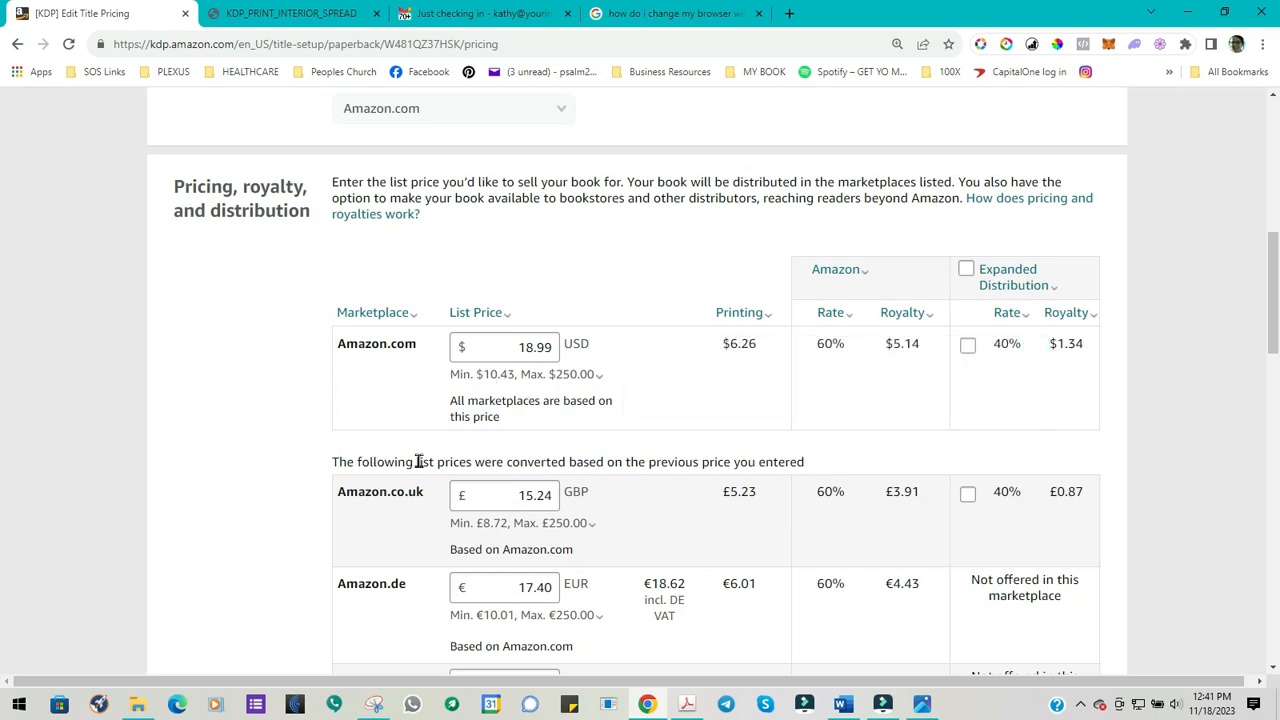
# Step: Look over the converted list prices, printing costs and royalties for the UK, European and Japanese marketplaces
pyautogui.scroll(-3, 414, 462)
pyautogui.scroll(-5, 490, 440)
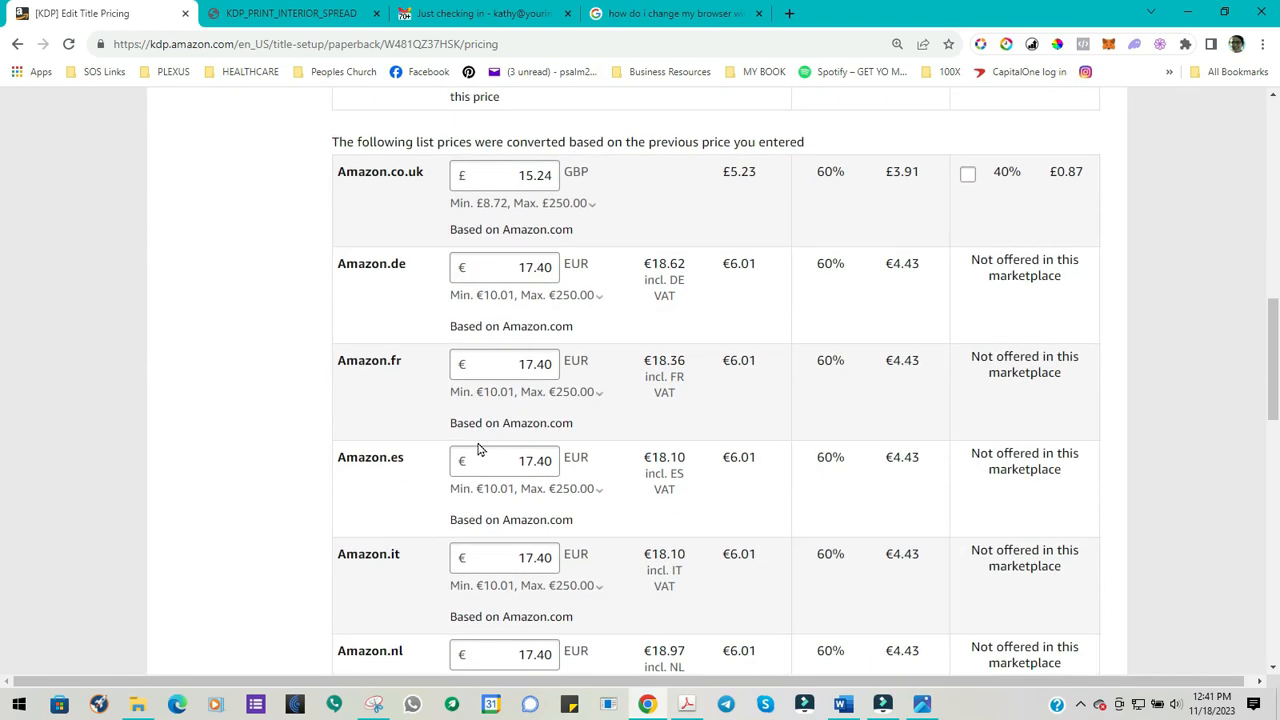
pyautogui.scroll(-5, 462, 462)
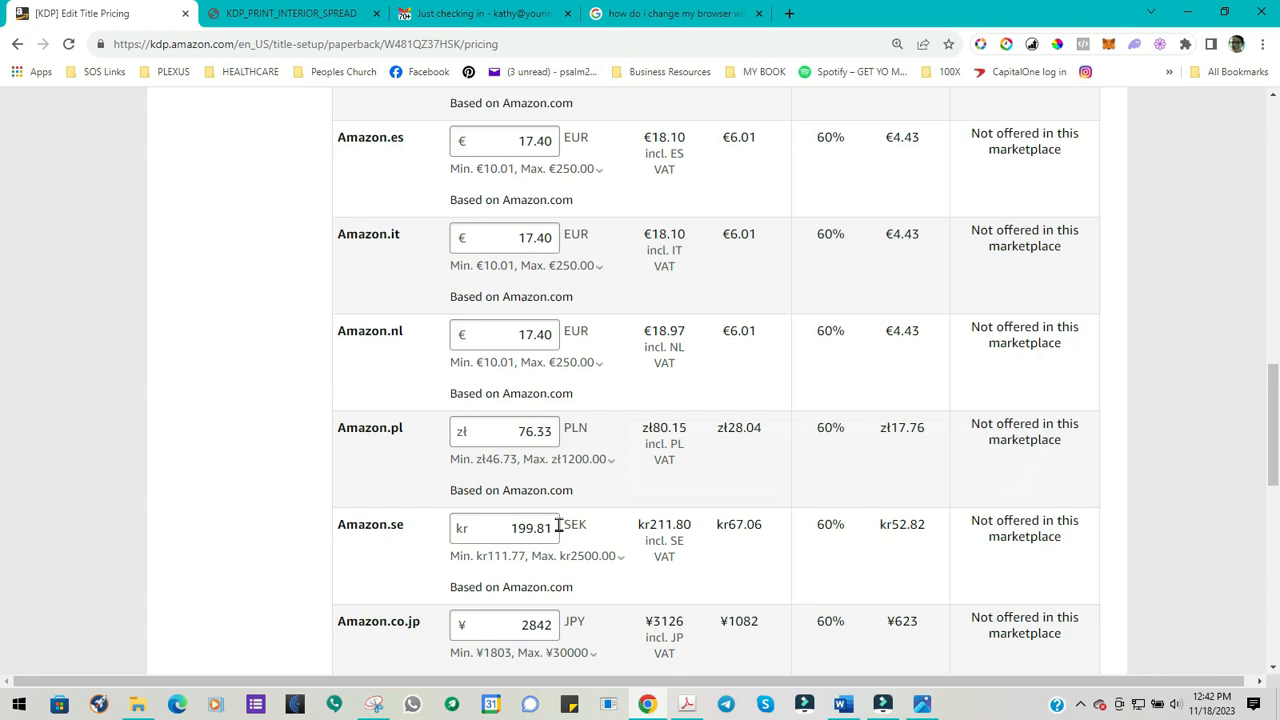
pyautogui.scroll(10, 429, 480)
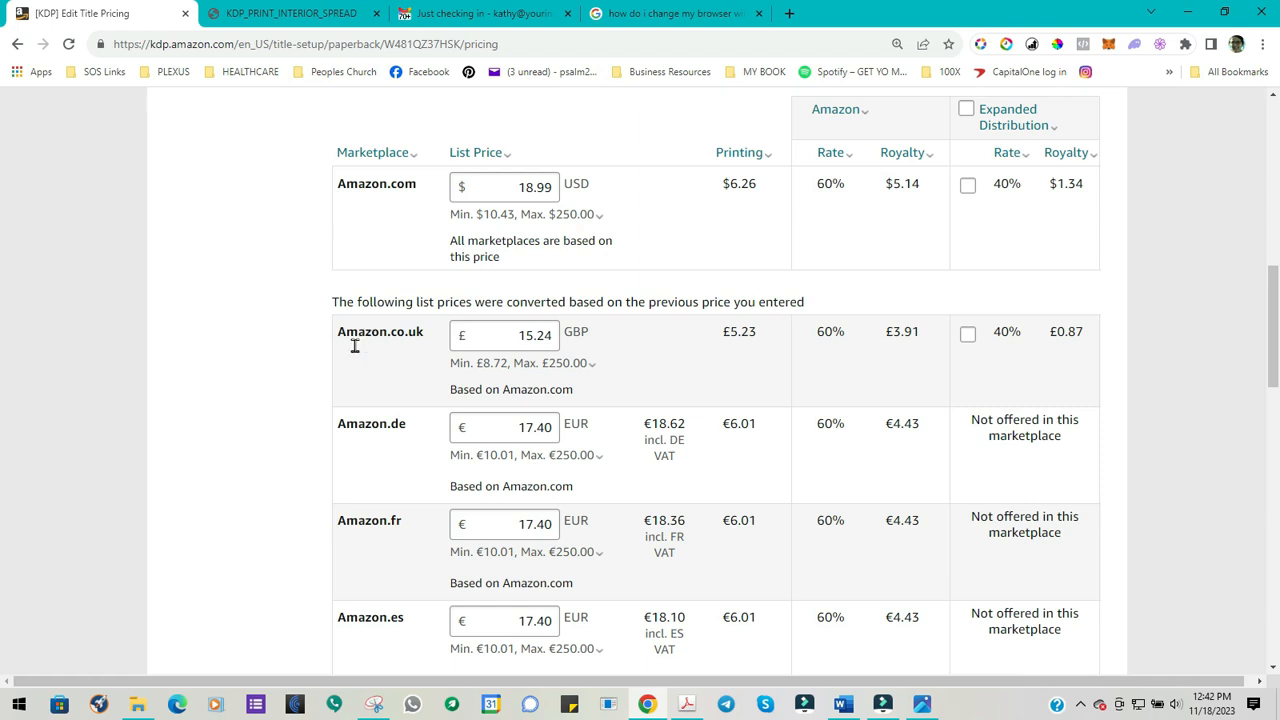
# Step: Save the paperback's rights and pricing as a draft without publishing
pyautogui.moveTo(605, 465)
pyautogui.scroll(-10, 275, 380)
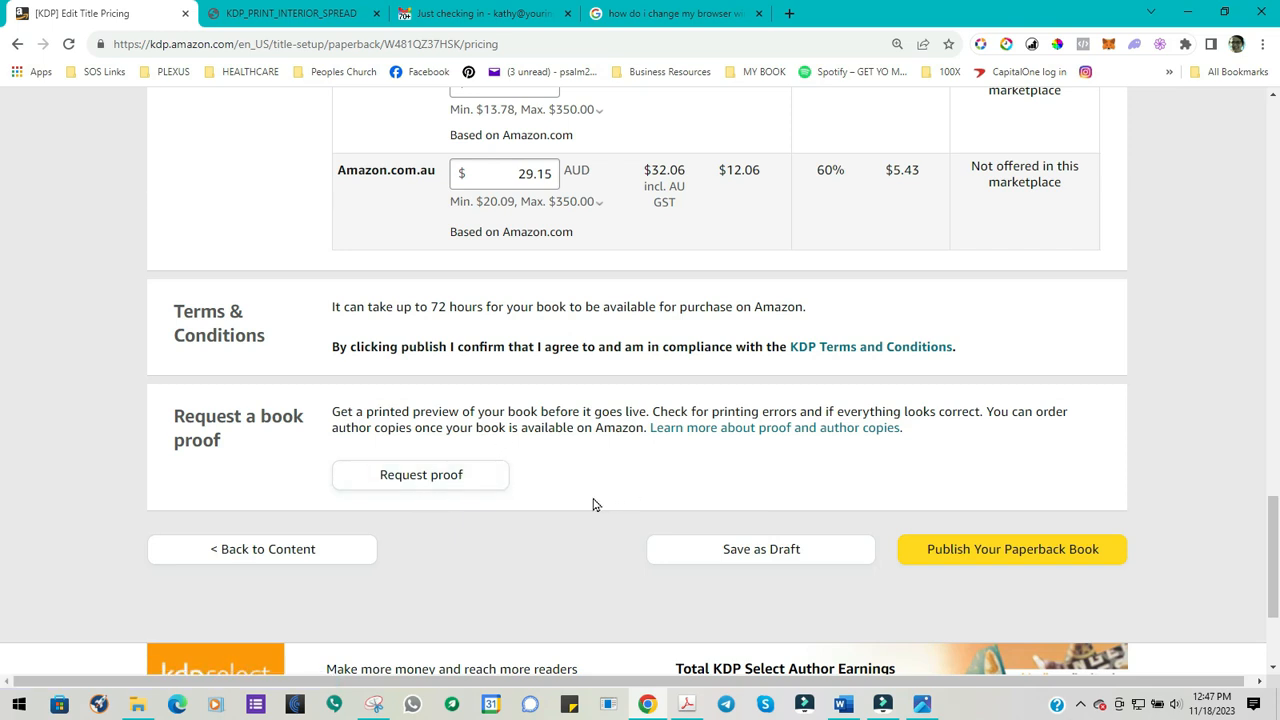
pyautogui.click(750, 560)
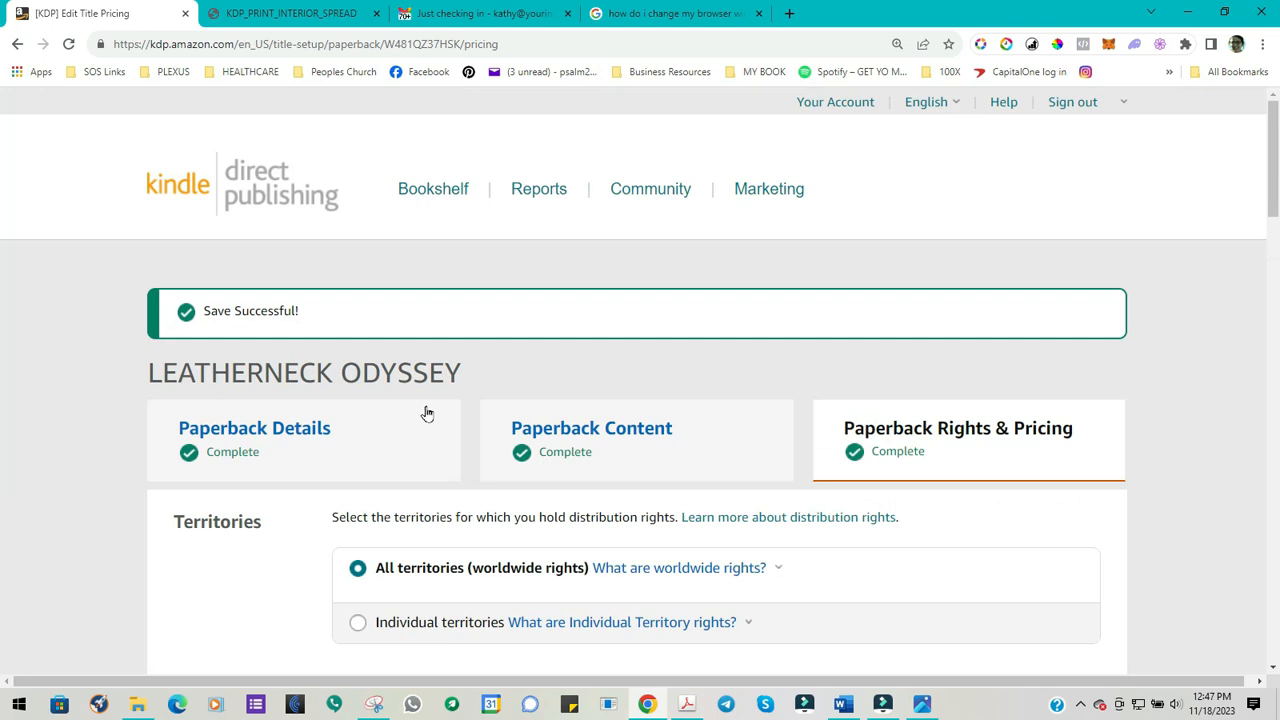
# Step: Go to the Bookshelf and read the explanation of the LEATHERNECK ODYSSEY paperback's Draft status
pyautogui.click(433, 189)
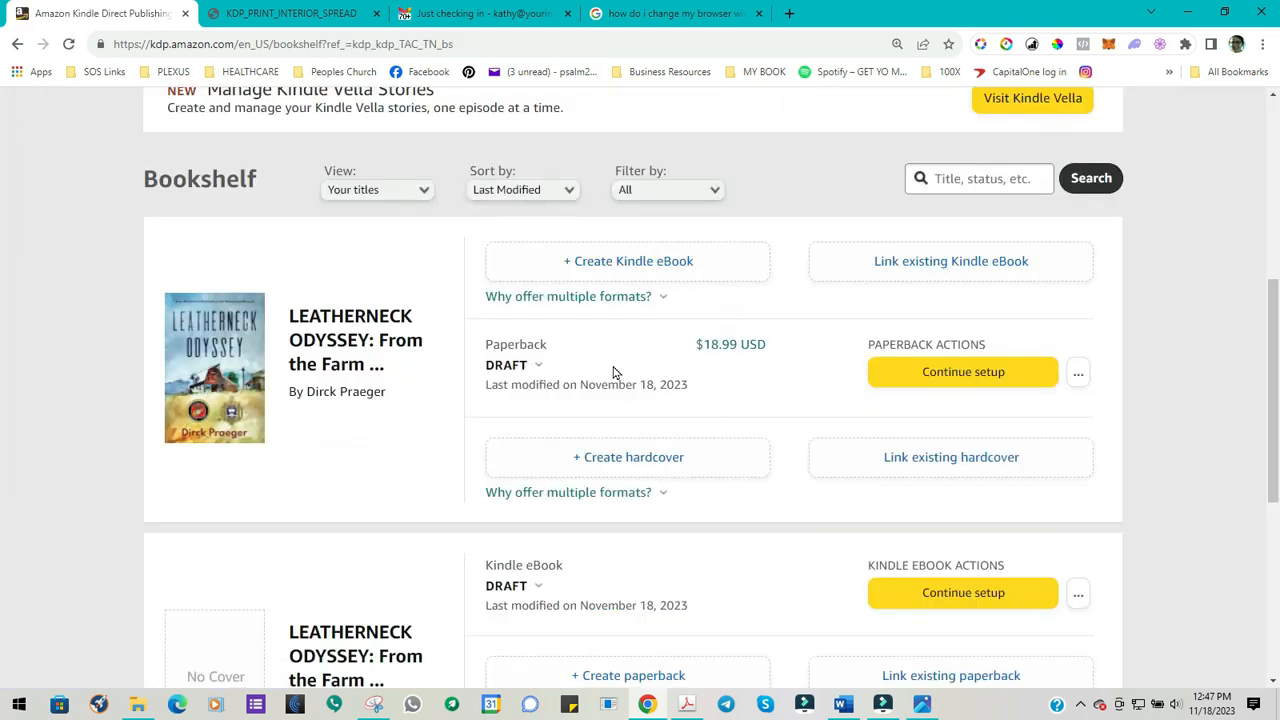
pyautogui.moveTo(508, 366)
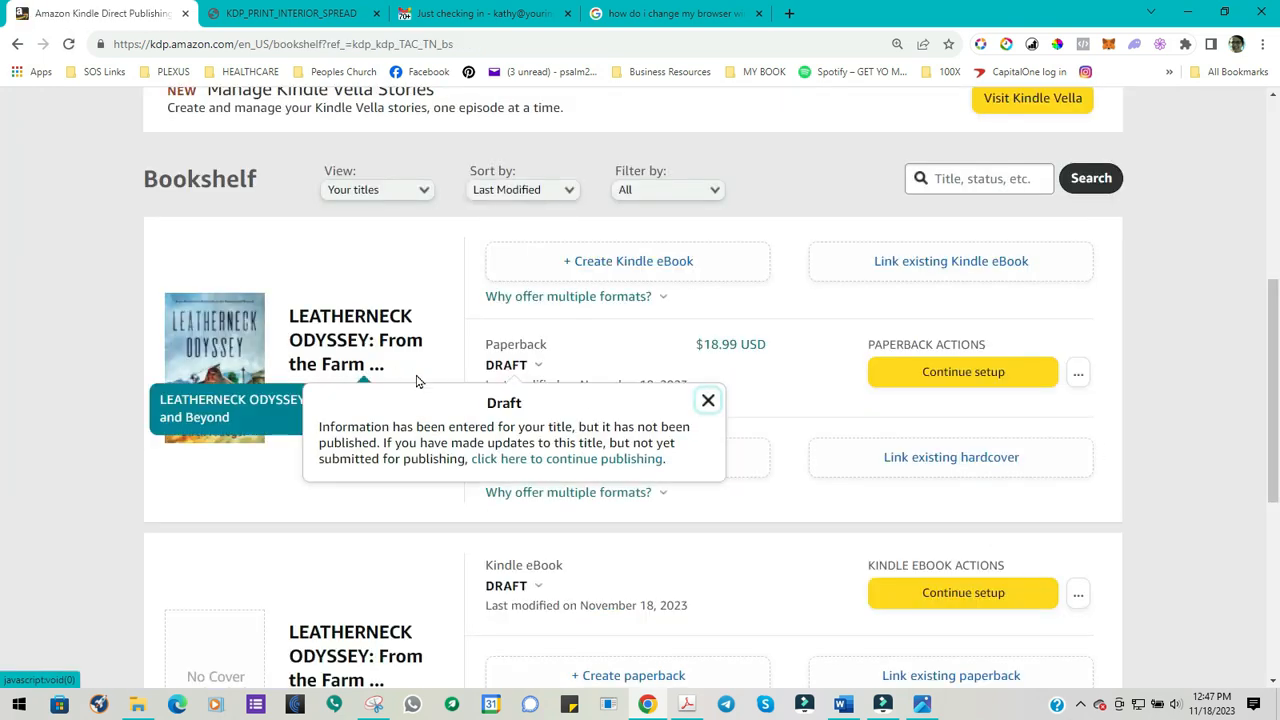
pyautogui.click(510, 368)
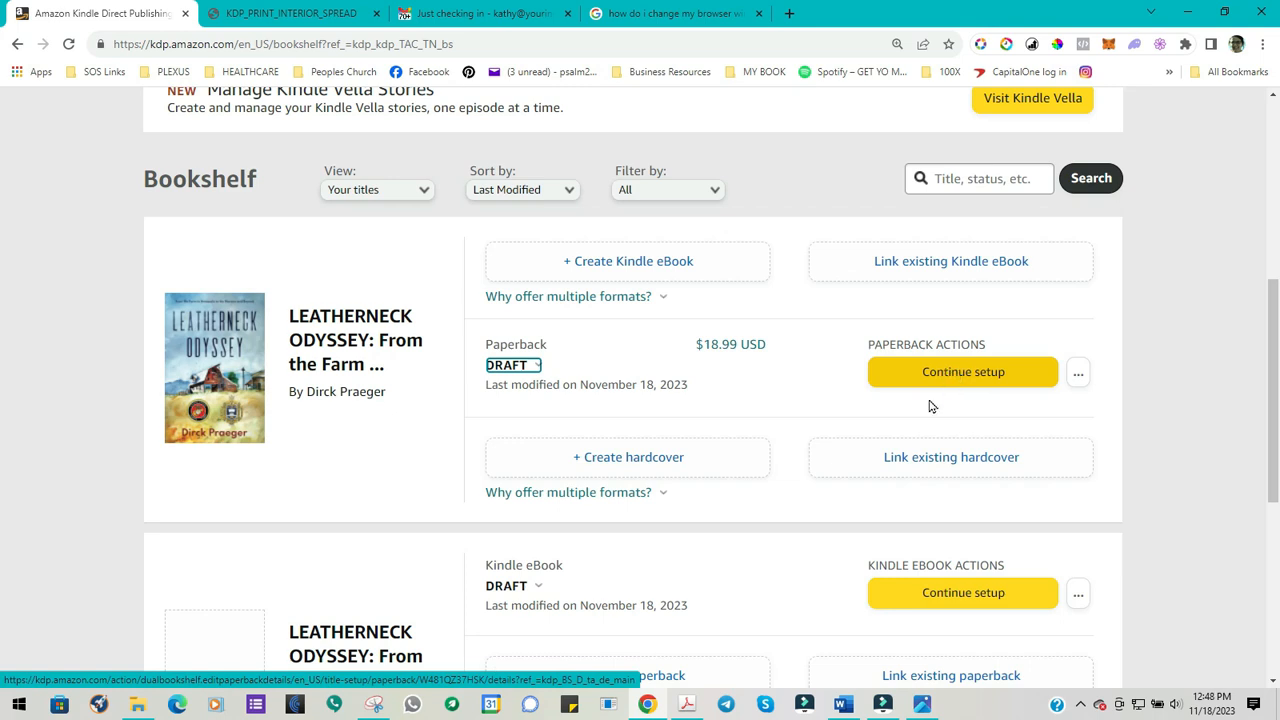
# Step: Open the paperback's details for editing from its Bookshelf actions and review the title, categories, keywords and release settings
pyautogui.click(1078, 374)
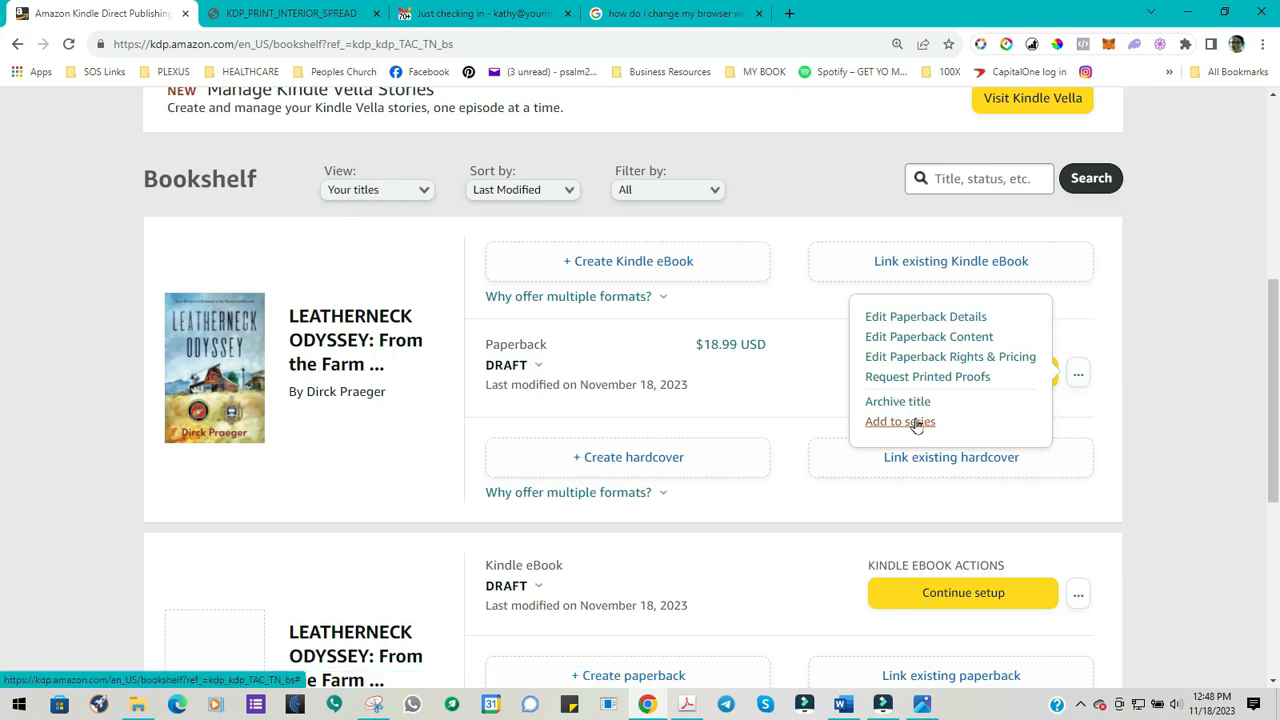
pyautogui.click(914, 319)
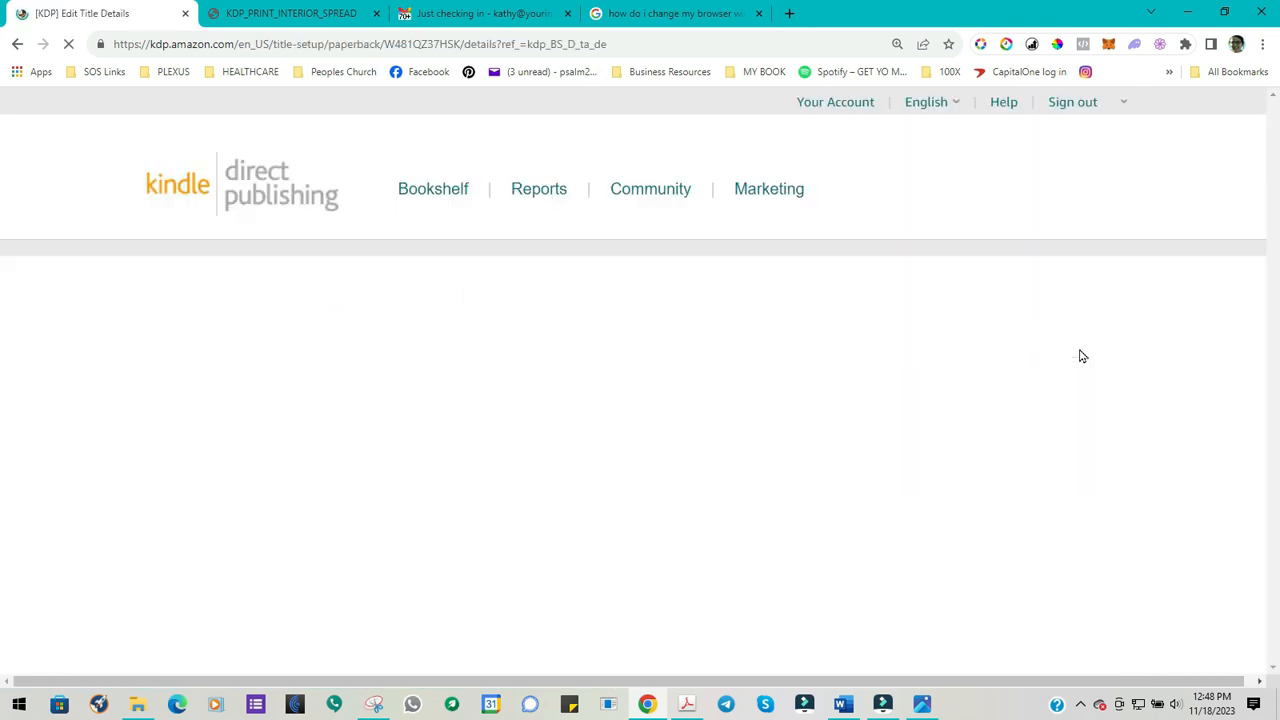
pyautogui.scroll(-3, 310, 500)
pyautogui.scroll(3, 329, 540)
pyautogui.scroll(-15, 749, 474)
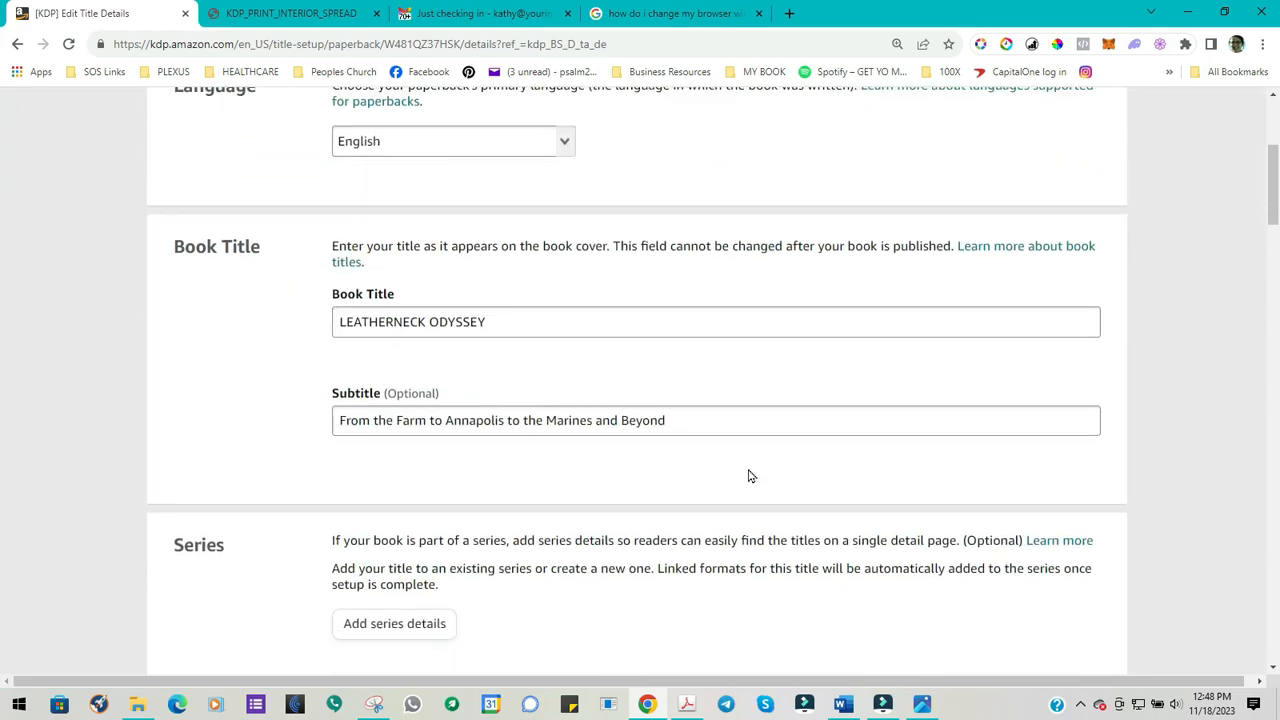
pyautogui.scroll(-15, 740, 476)
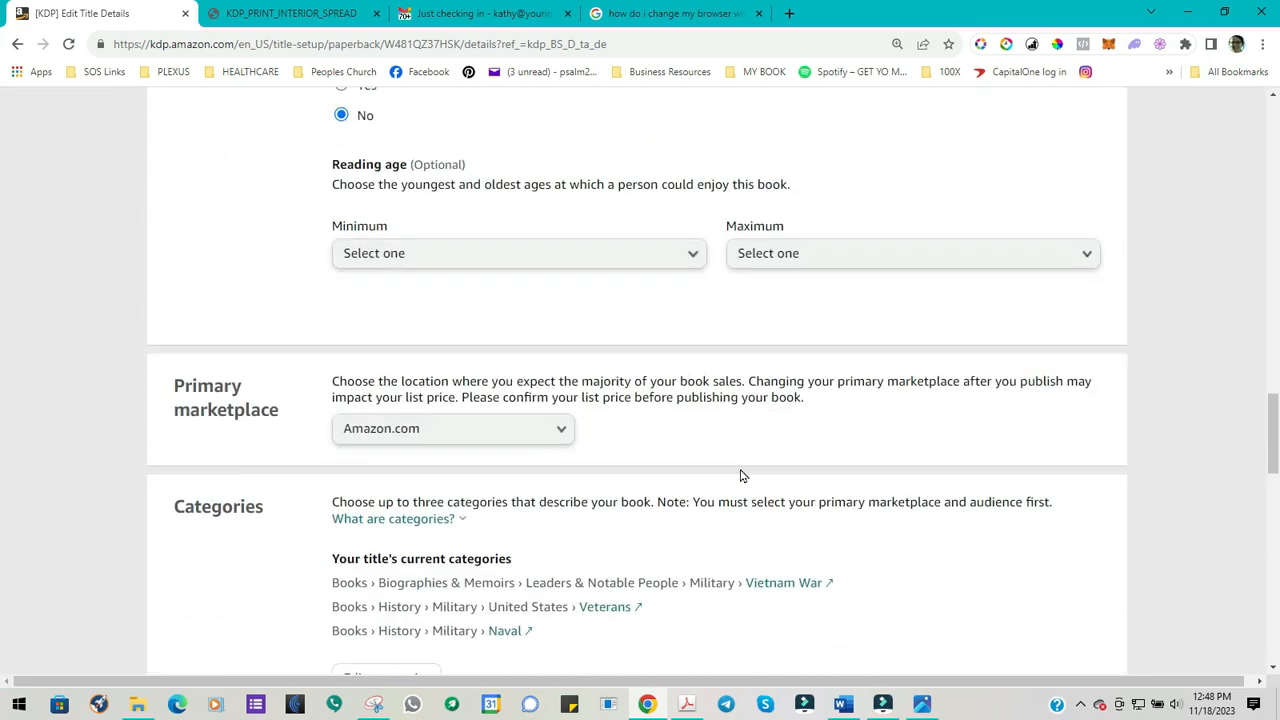
pyautogui.scroll(-3, 740, 476)
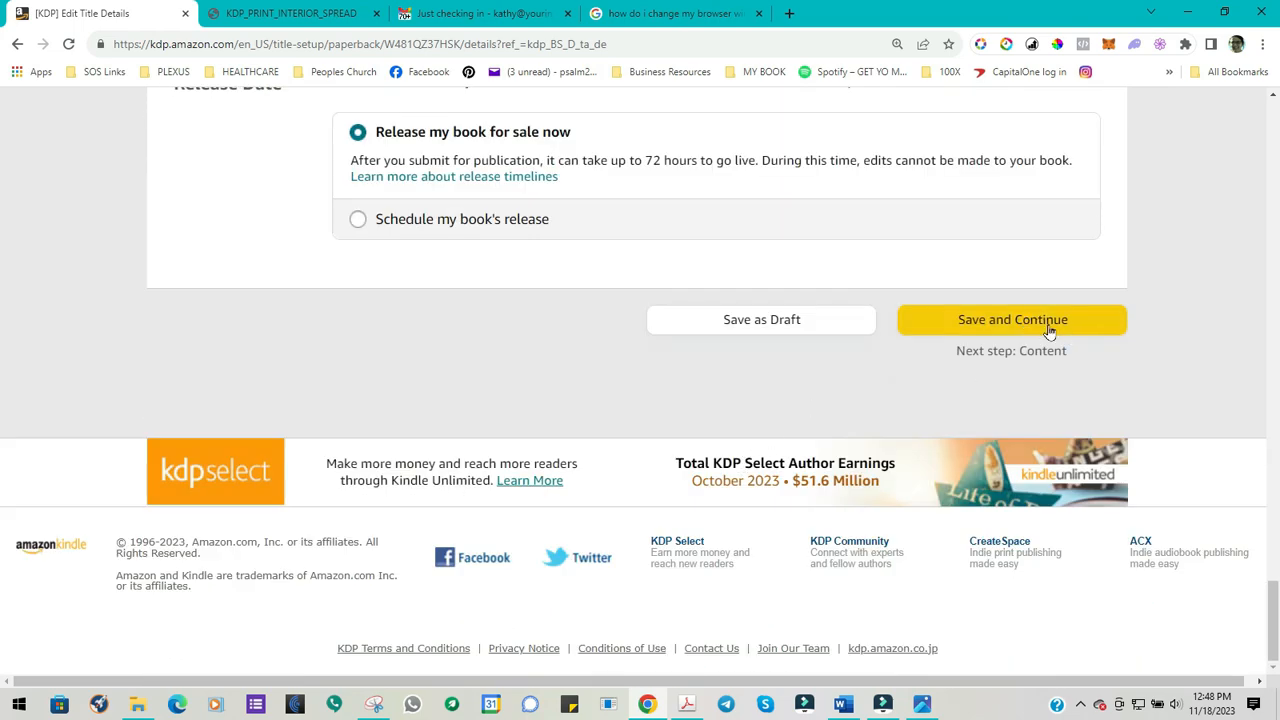
pyautogui.scroll(15, 594, 309)
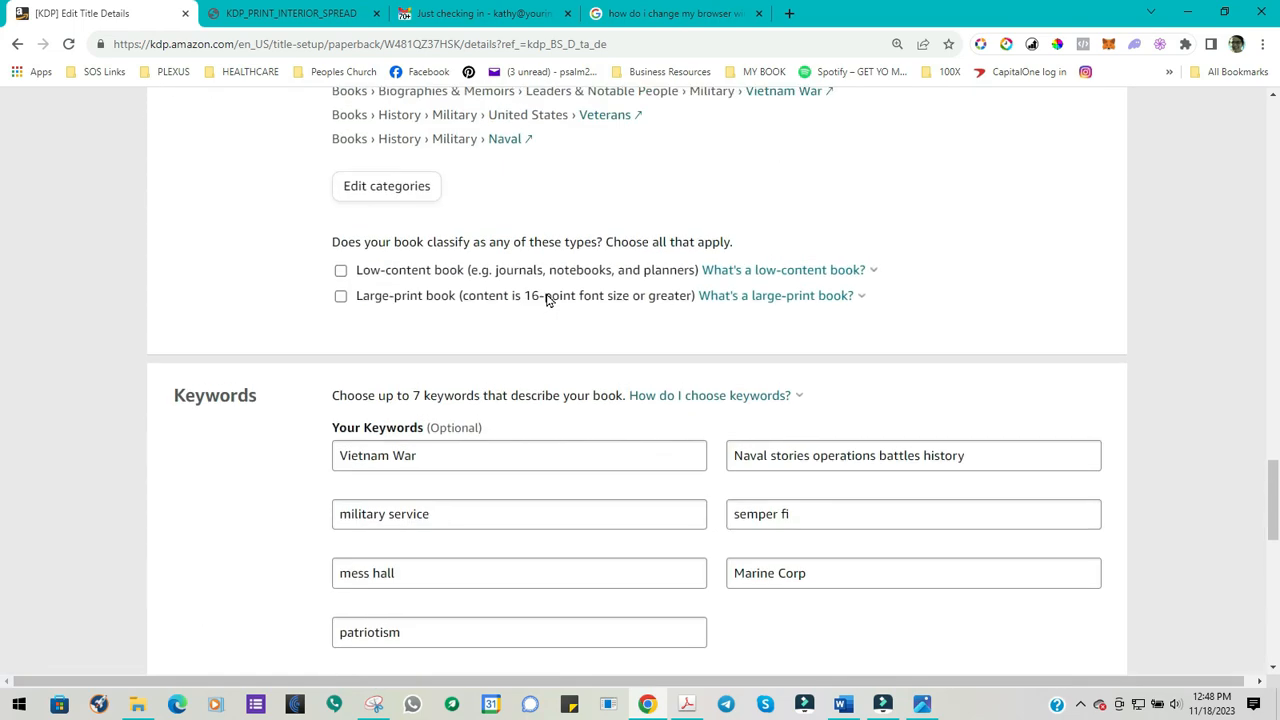
pyautogui.scroll(15, 548, 301)
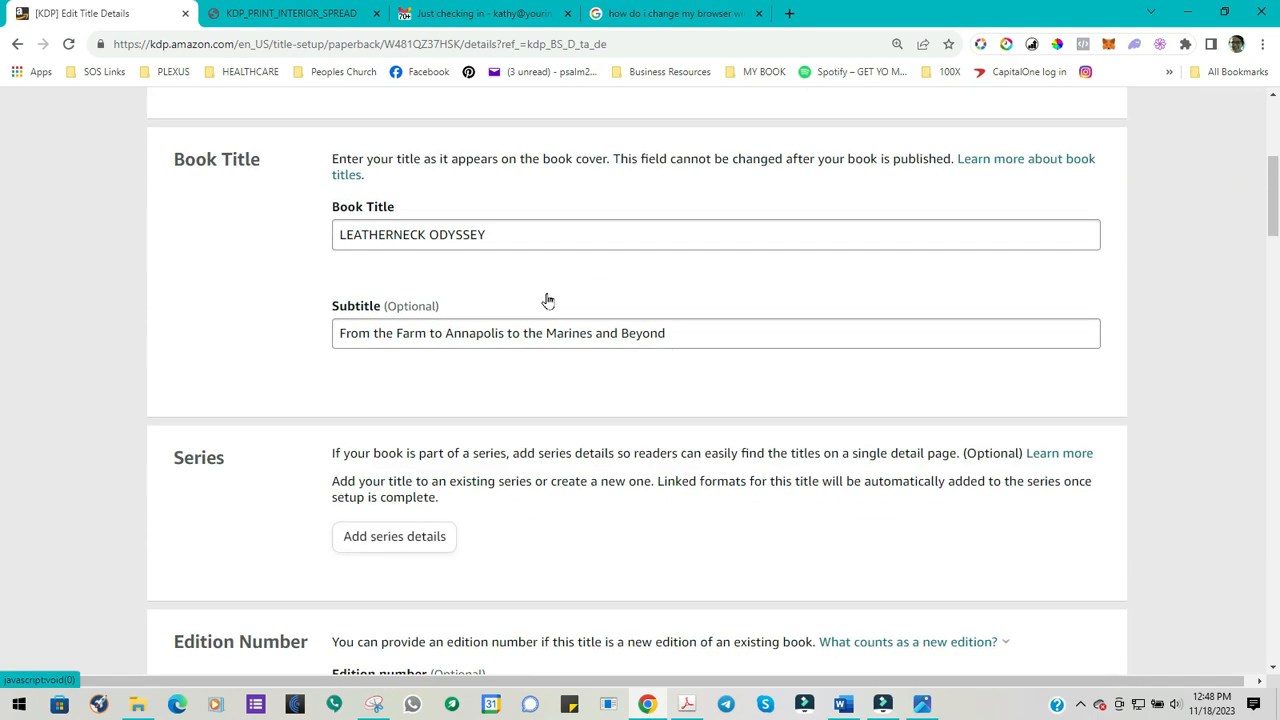
# Step: Leave the paperback details without saving changes and go to the proof request section of Rights & Pricing
pyautogui.click(620, 359)
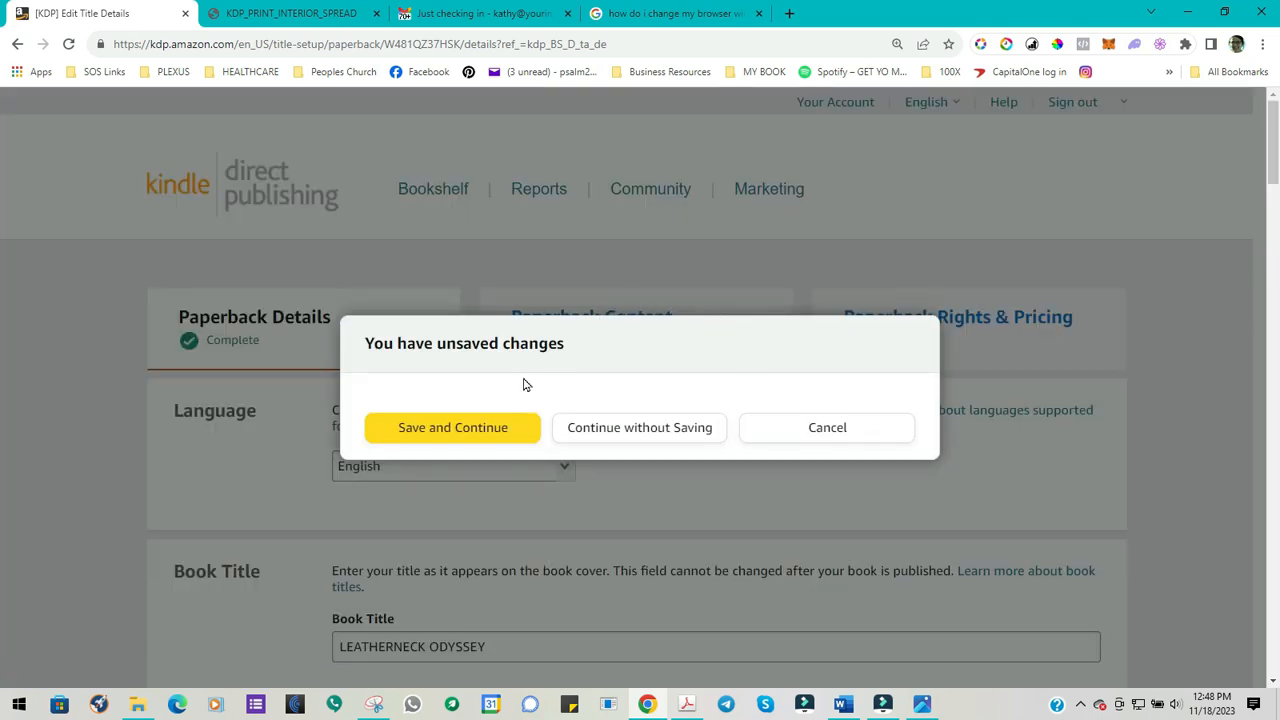
pyautogui.click(634, 431)
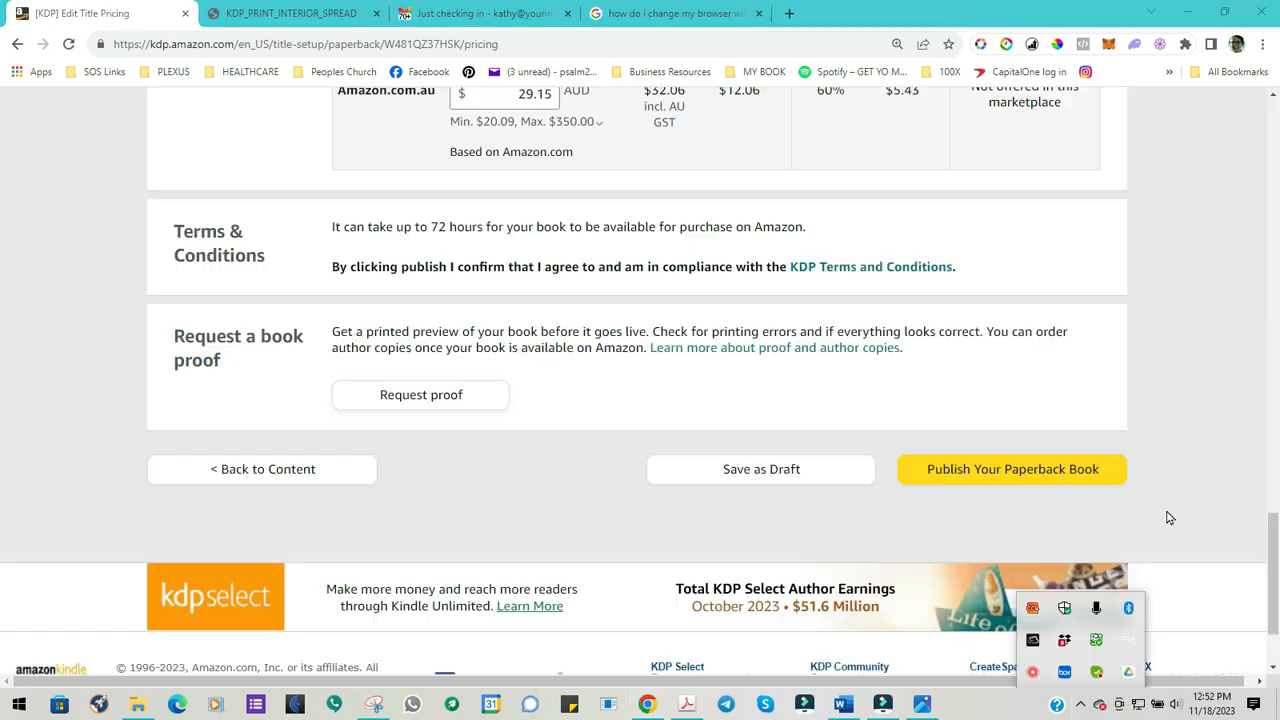
pyautogui.click(1185, 517)
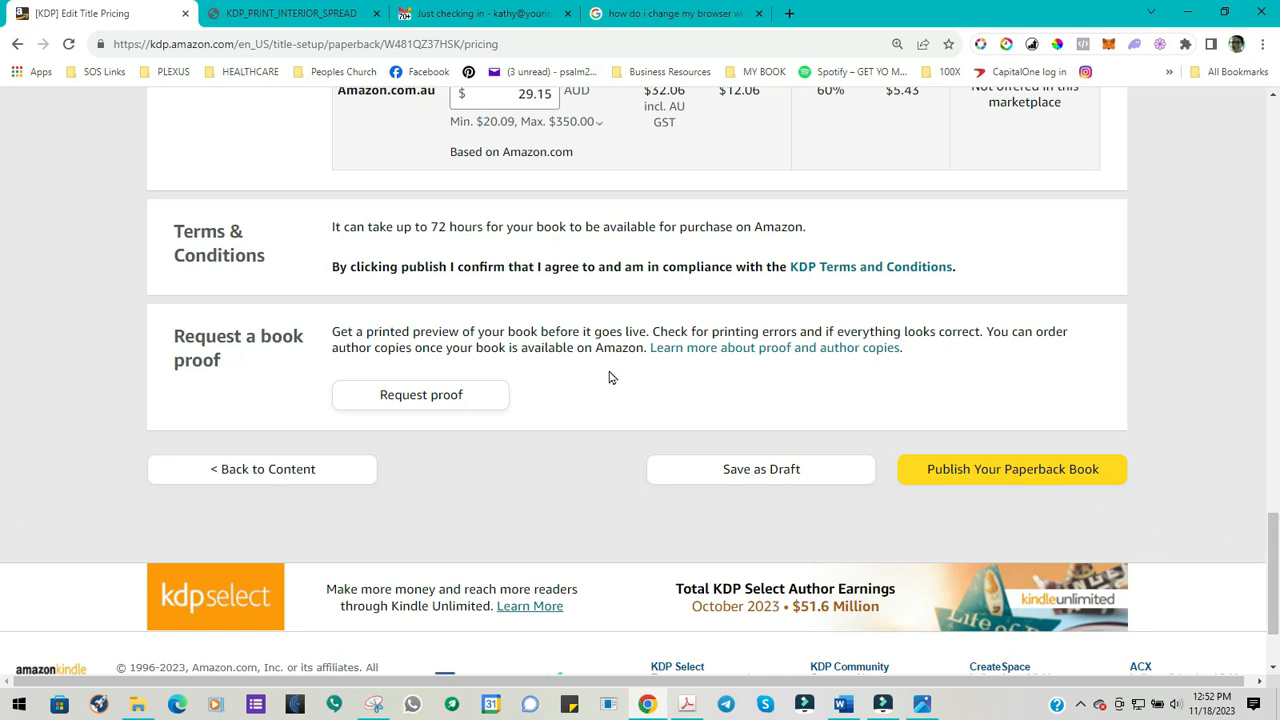
# Step: Start a printed proof request for the paperback, choosing Amazon.com as the marketplace of the order
pyautogui.click(408, 400)
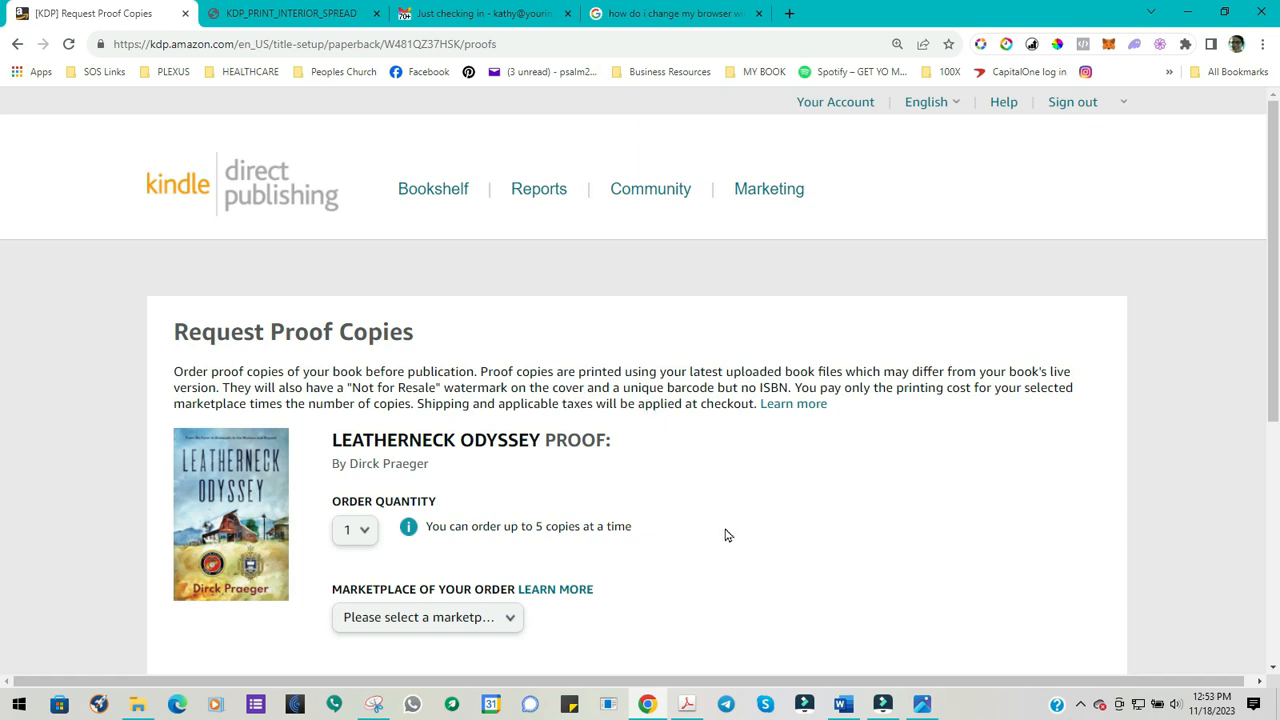
pyautogui.scroll(-2, 726, 535)
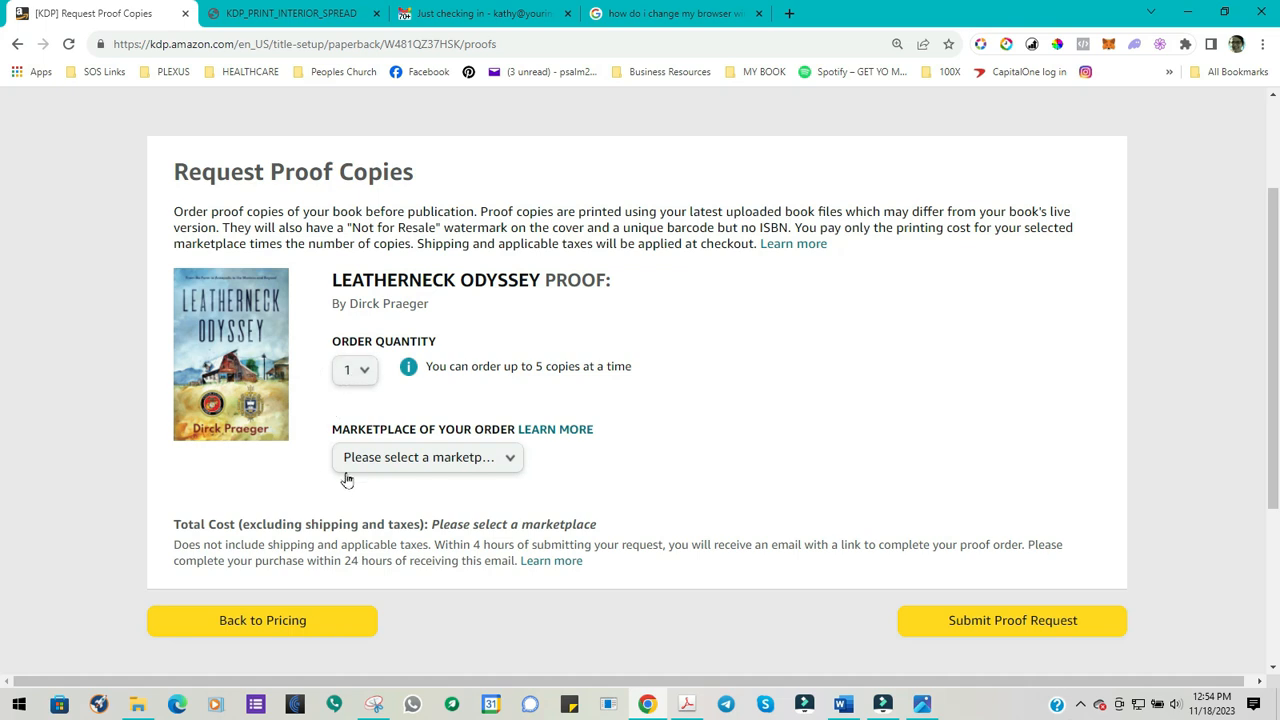
pyautogui.click(507, 460)
pyautogui.click(391, 480)
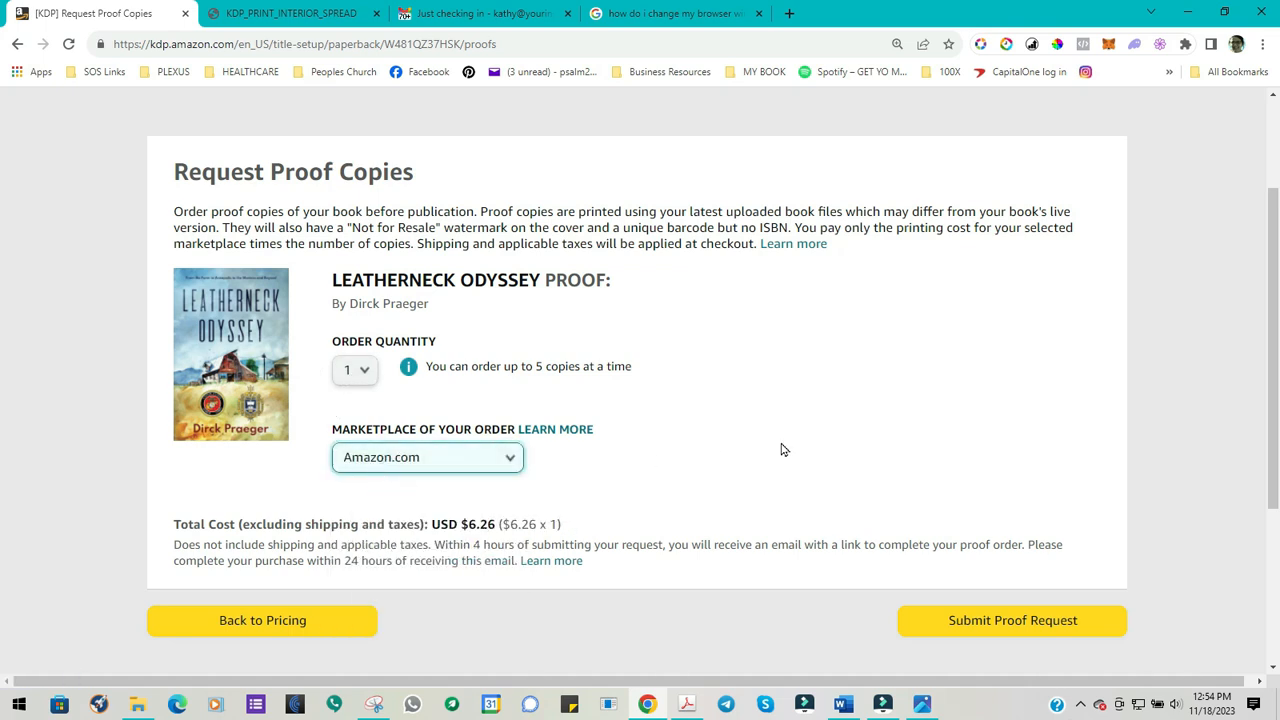
# Step: Submit the proof request for one copy and confirm it
pyautogui.scroll(-2, 770, 480)
pyautogui.scroll(1, 752, 518)
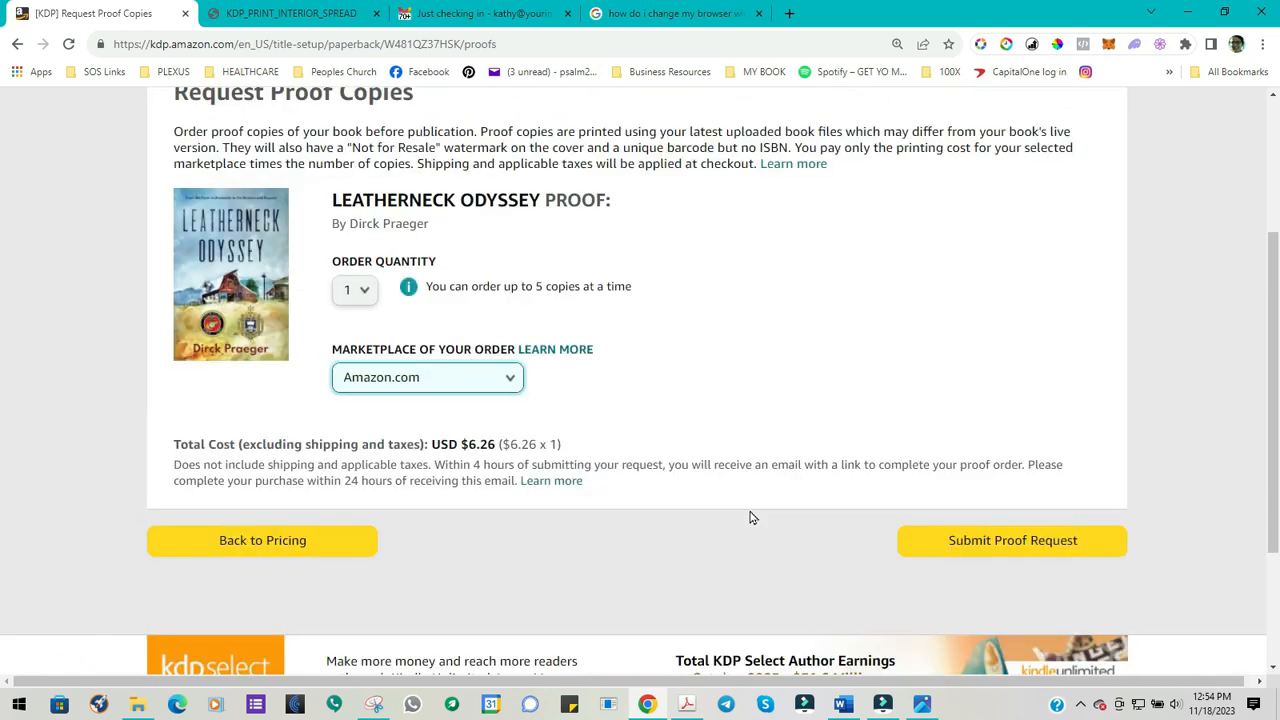
pyautogui.click(1024, 547)
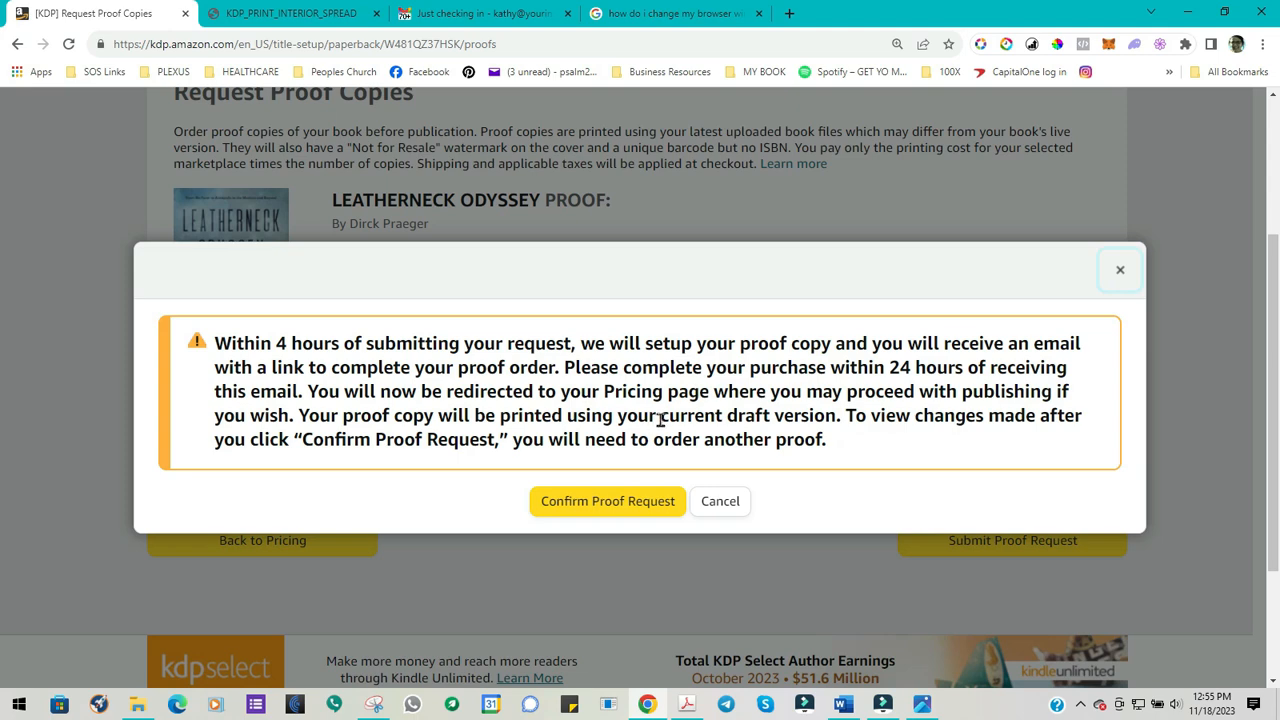
pyautogui.click(603, 502)
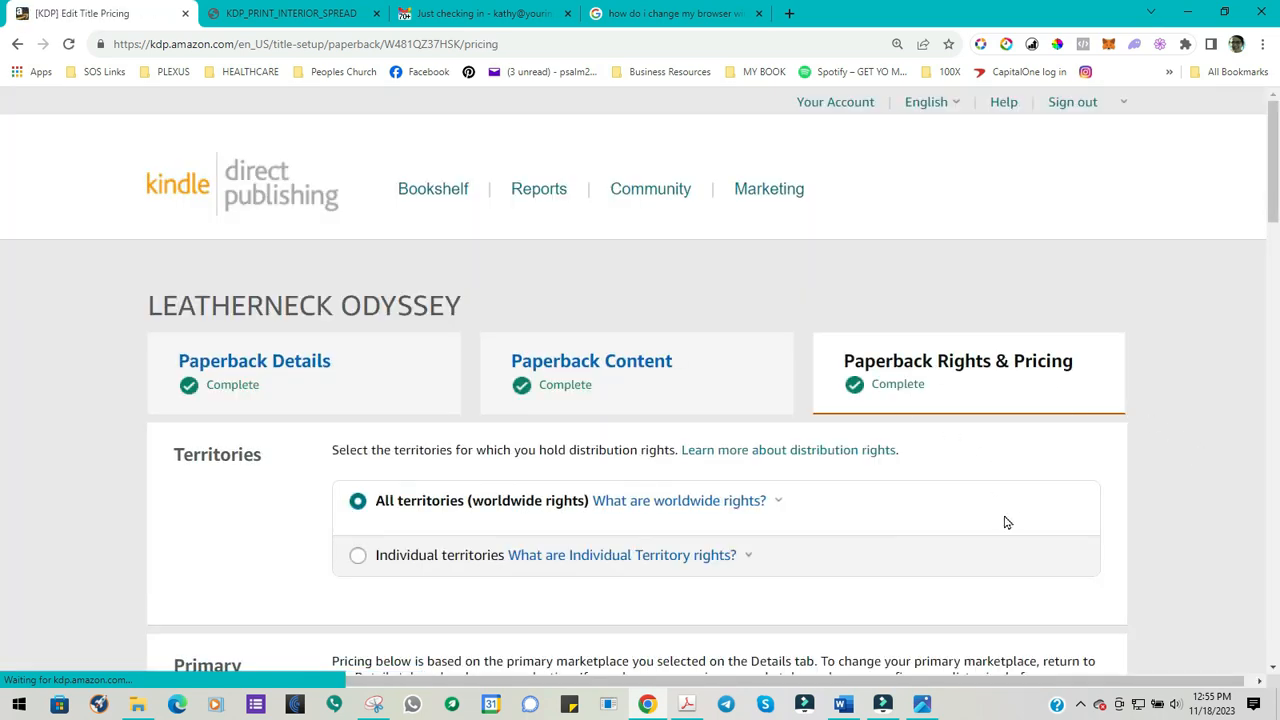
# Step: Save the paperback as a draft again from the end of the Rights & Pricing page
pyautogui.scroll(-15, 886, 563)
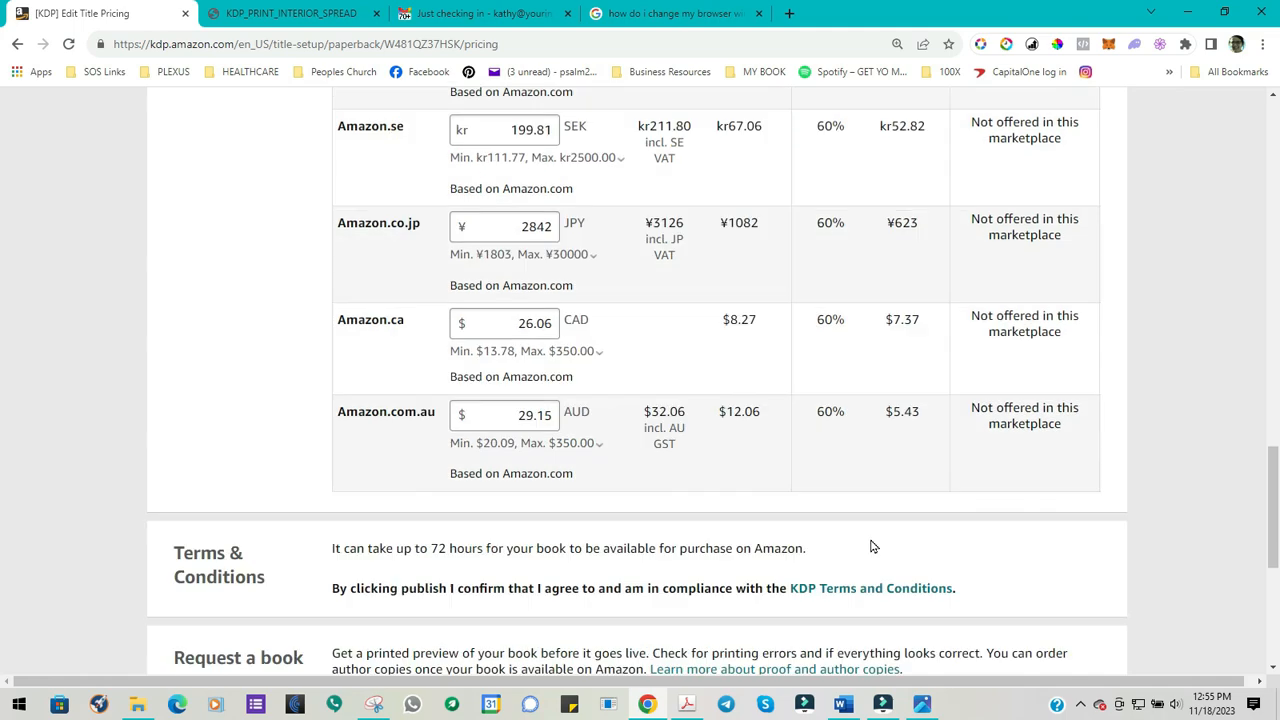
pyautogui.scroll(-5, 871, 546)
pyautogui.click(745, 348)
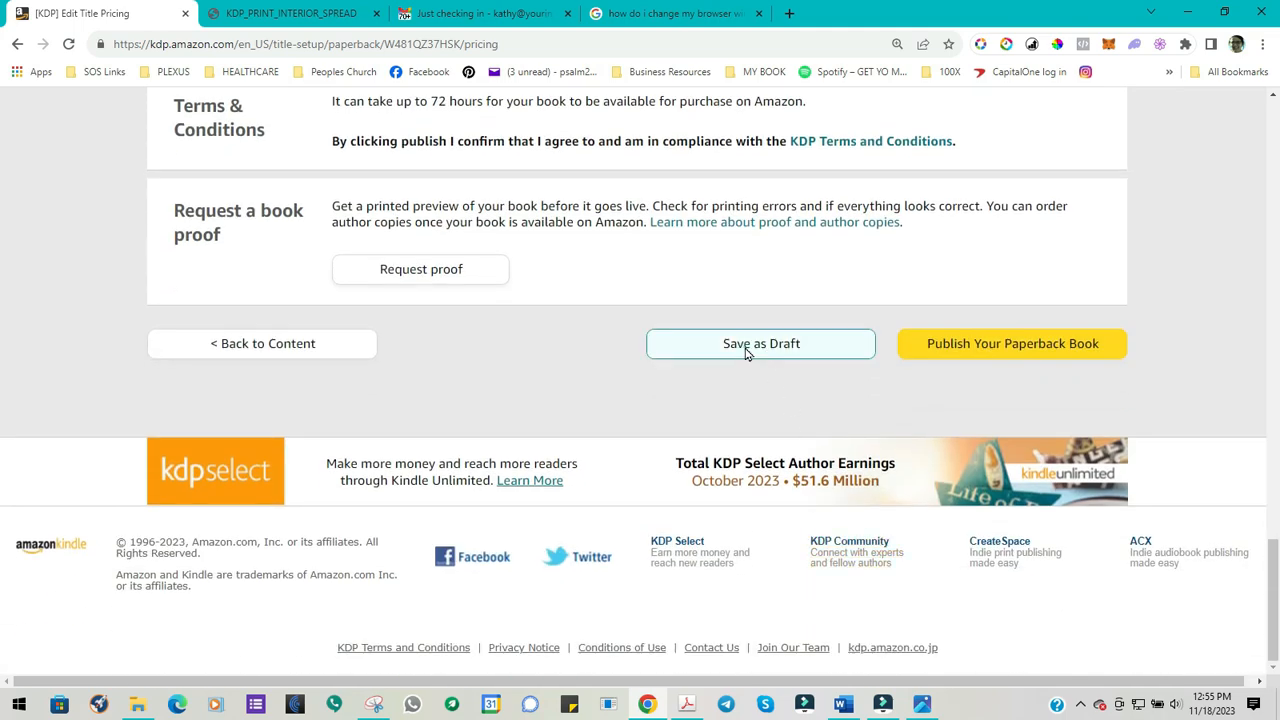